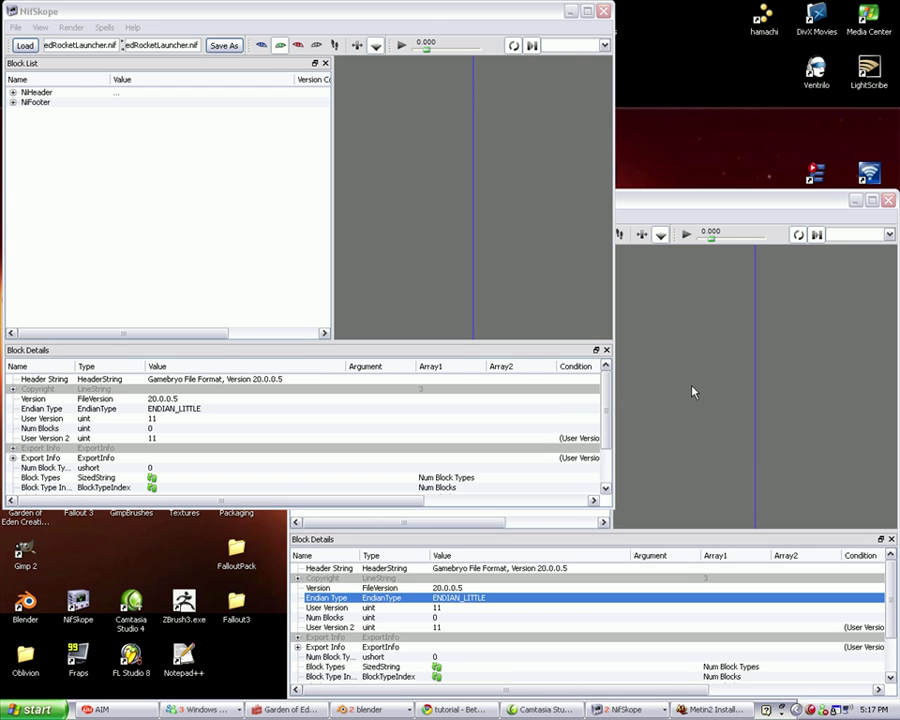
Open EMG.nif from the meshes > Echo > Enrom > Weapons folder
click(25, 45)
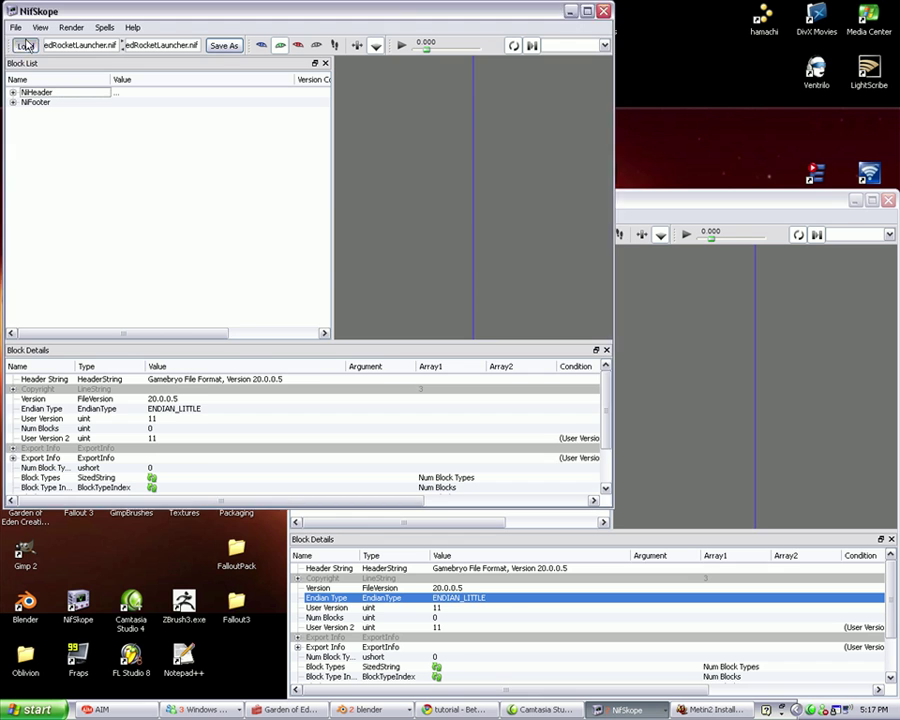
click(505, 200)
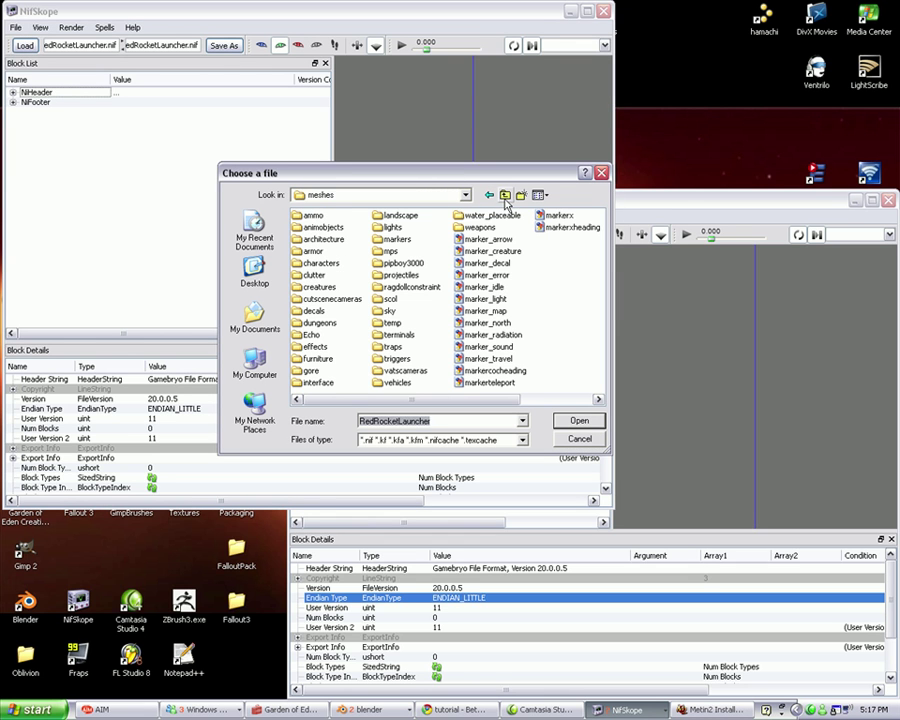
double_click(312, 334)
double_click(313, 215)
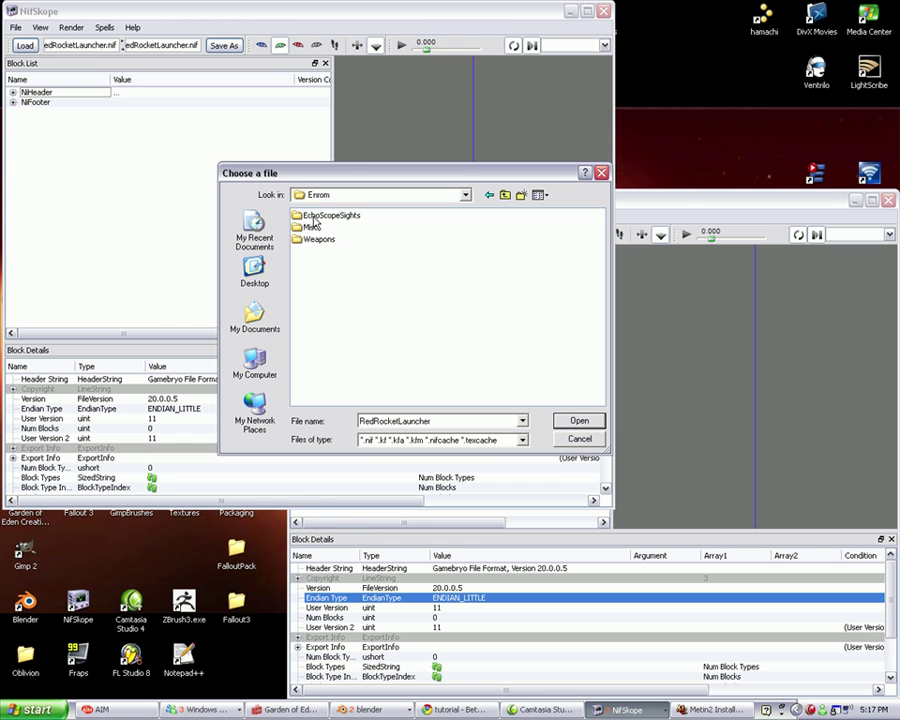
double_click(313, 240)
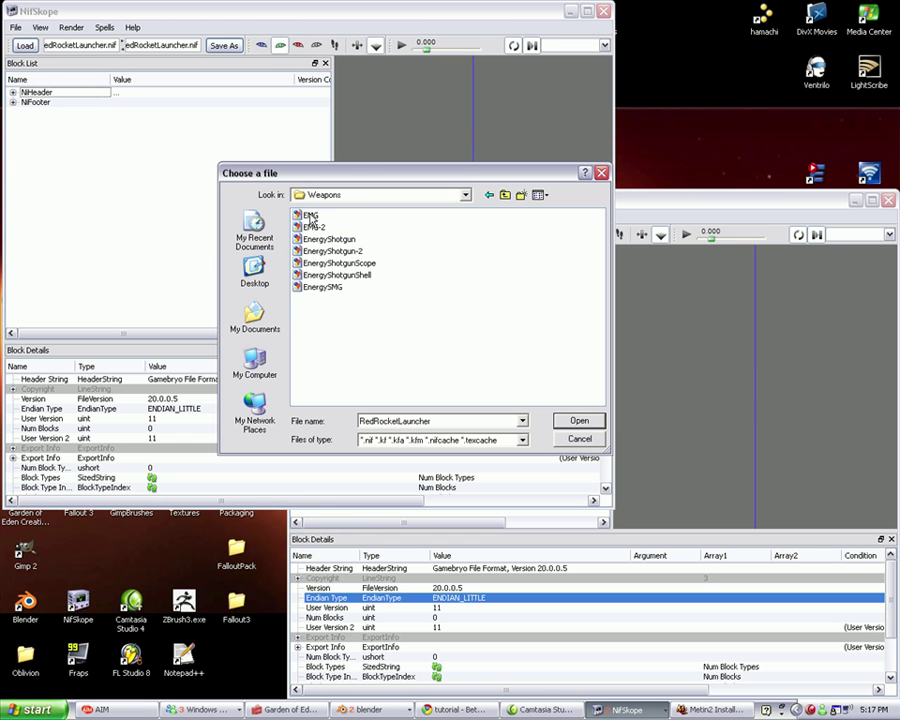
double_click(311, 215)
Orbit the EMG gun to an angled view and widen the 3D viewport
drag(473, 235, 397, 302)
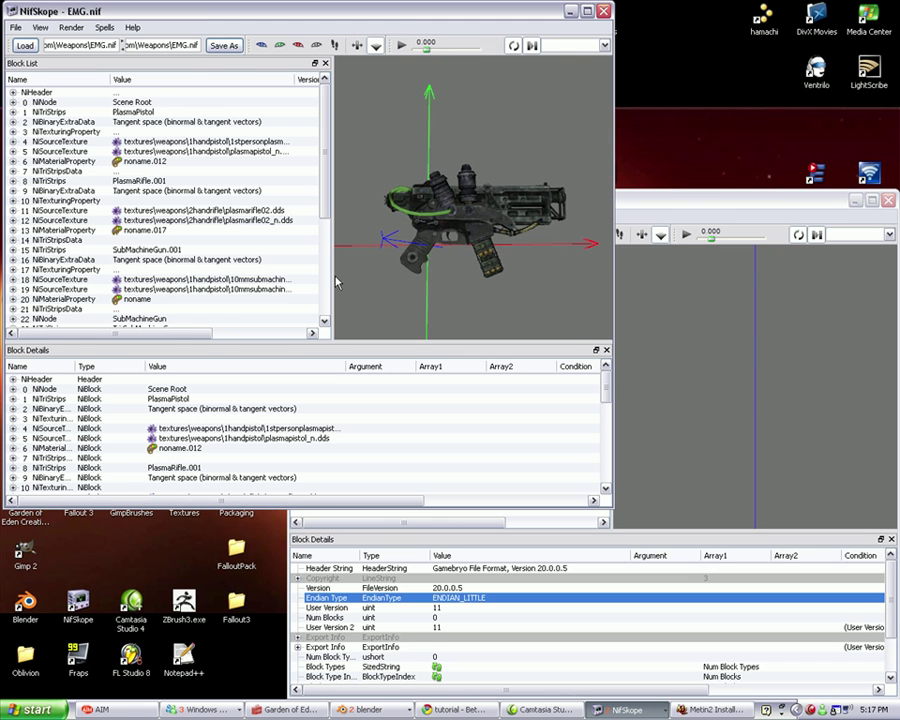
drag(334, 287, 226, 285)
scroll(268, 174, up, 3)
drag(300, 170, 432, 249)
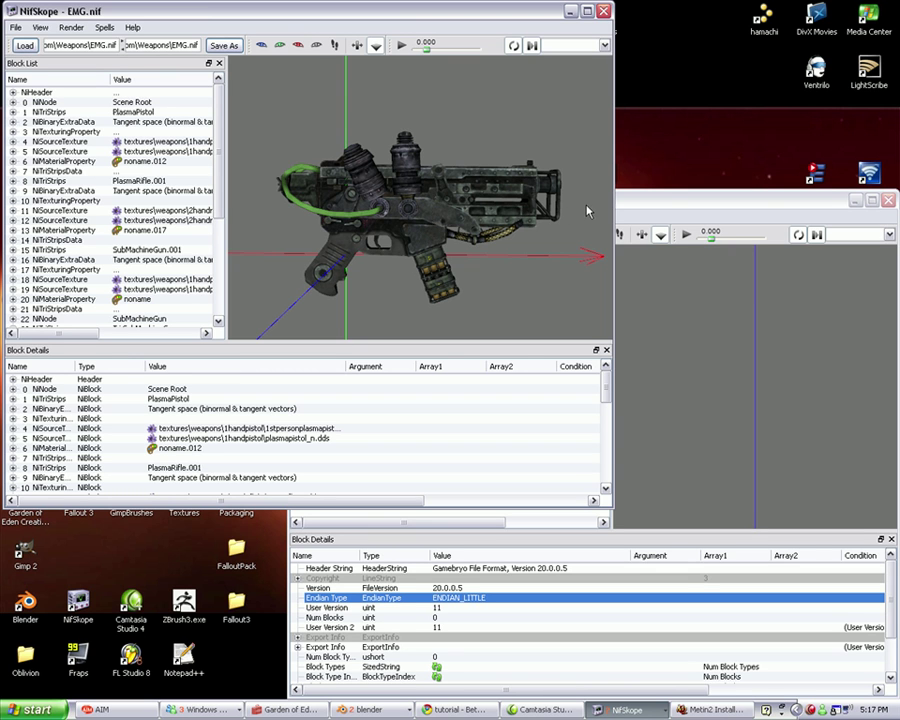
In the second window, open meshes > weapons > 1handpistol > 10mmsubmachinegun.nif and turn it side-on
drag(635, 201, 297, 203)
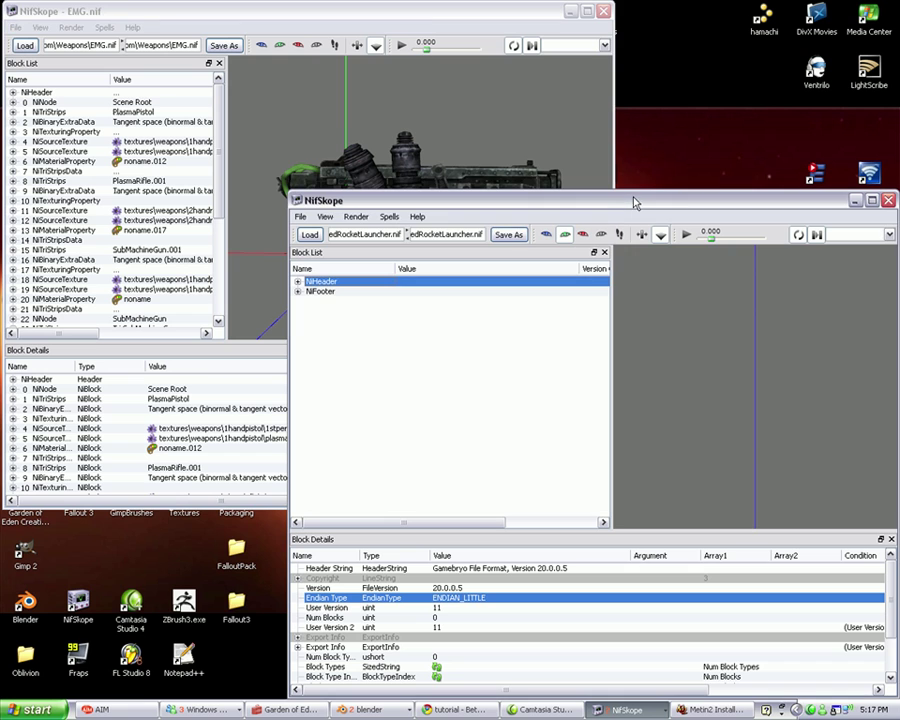
click(310, 236)
click(505, 194)
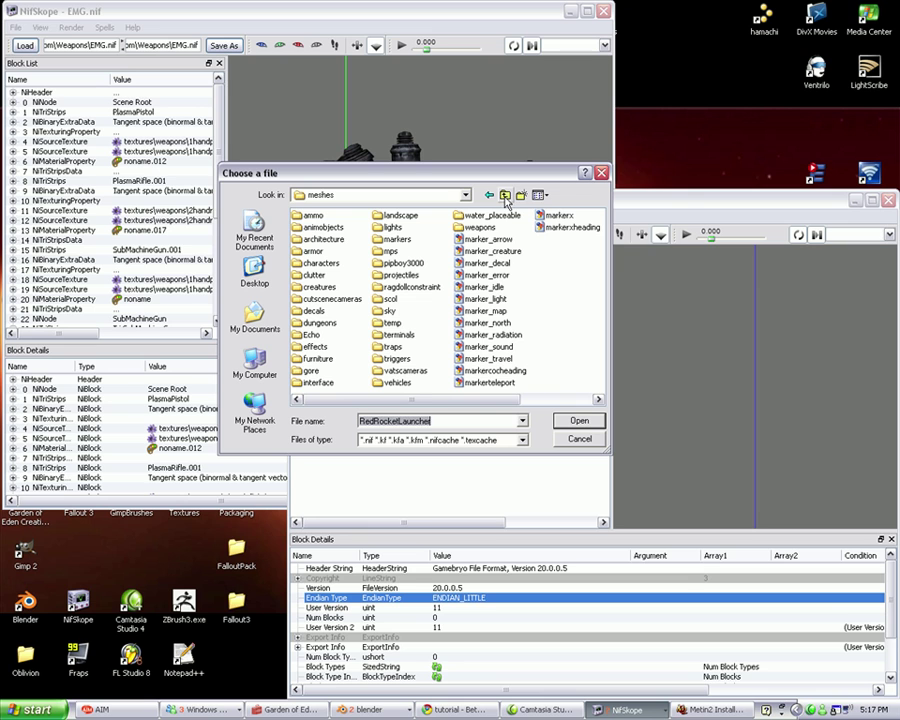
click(480, 227)
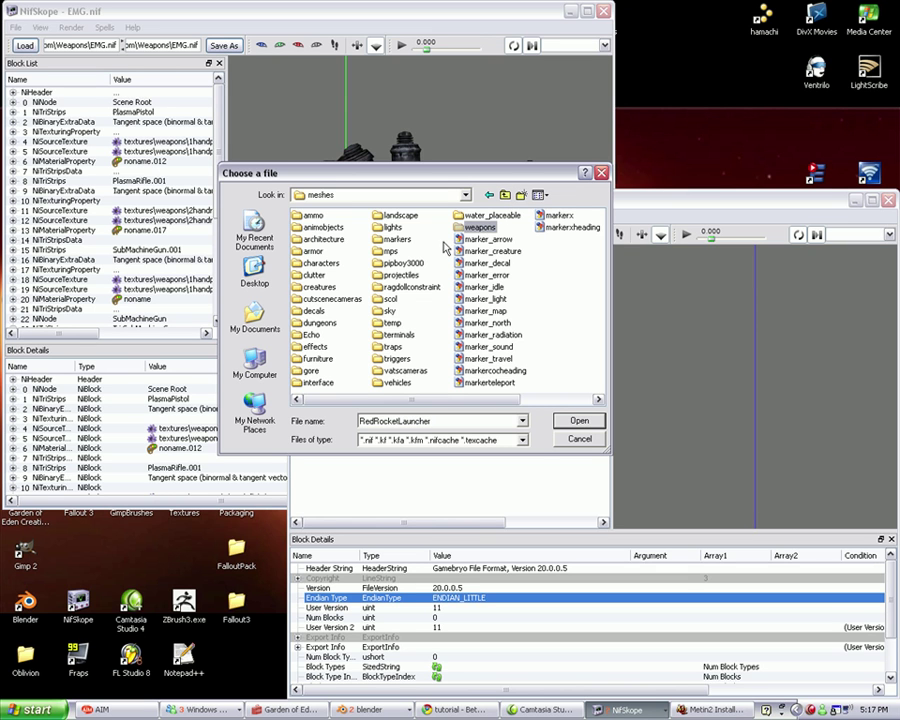
double_click(480, 227)
double_click(322, 252)
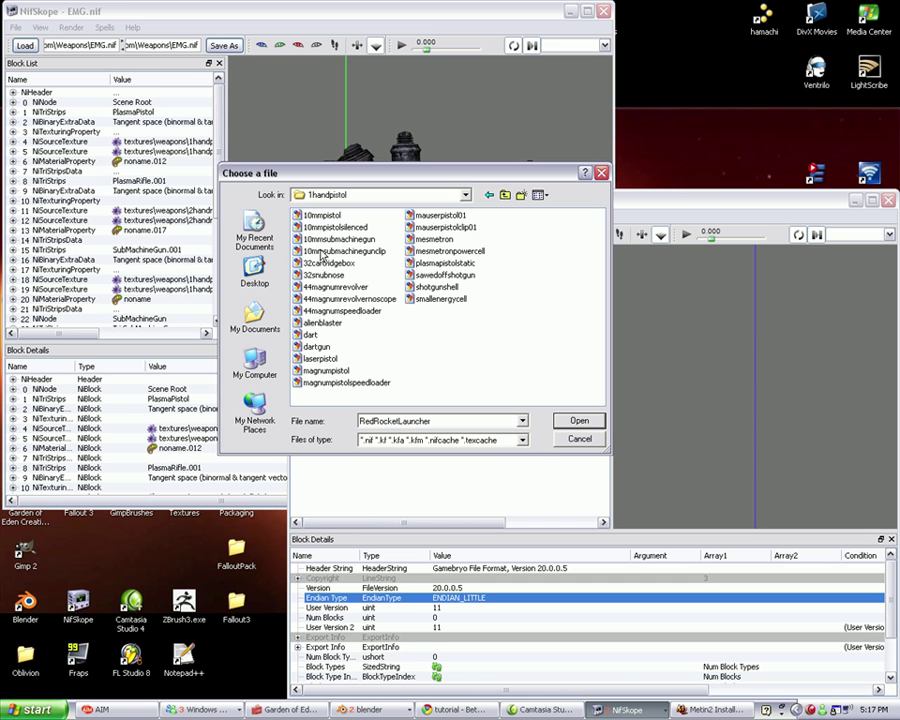
double_click(335, 239)
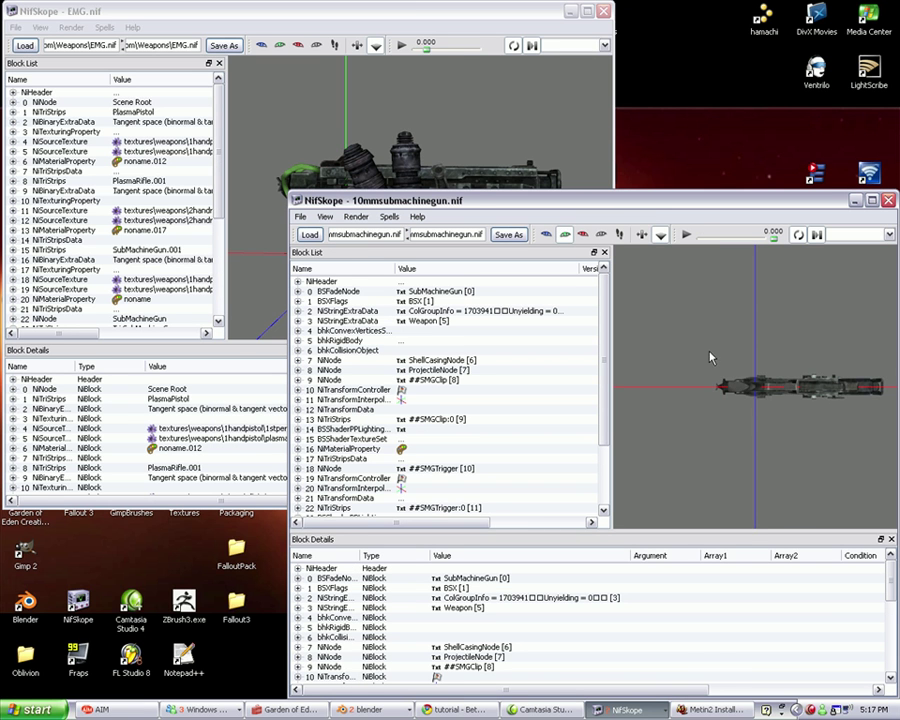
drag(702, 346, 760, 464)
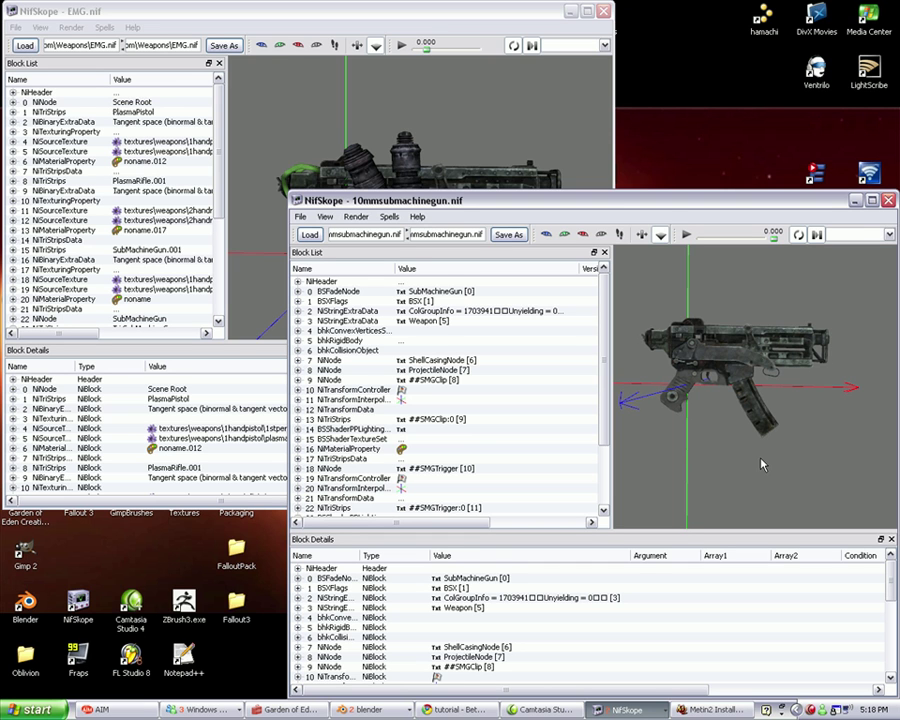
Select the PlasmaPistol cylinder mesh in EMG.nif and view it from below
click(298, 11)
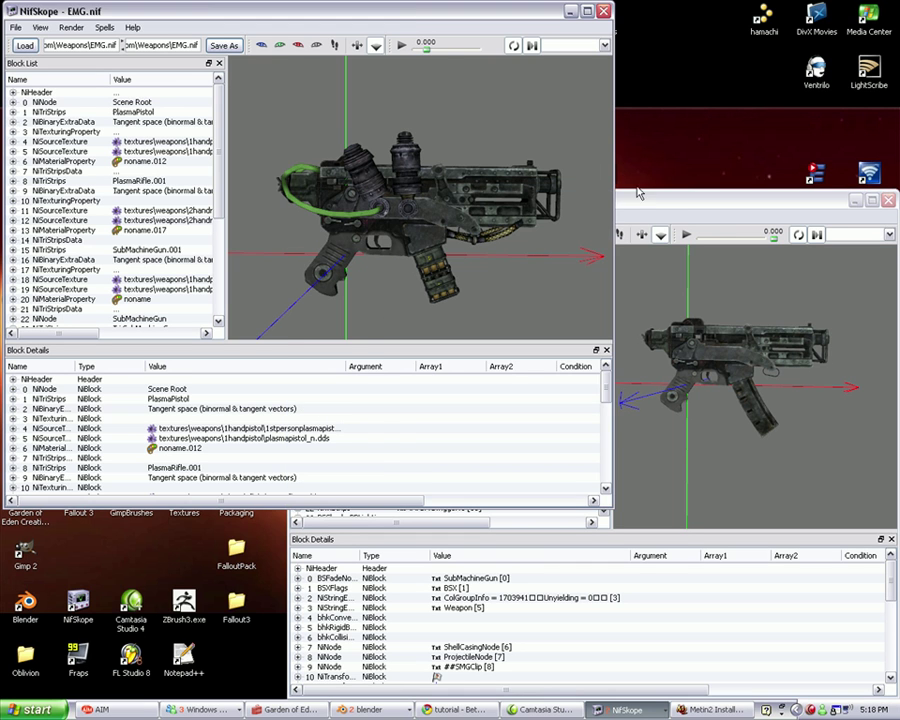
click(643, 197)
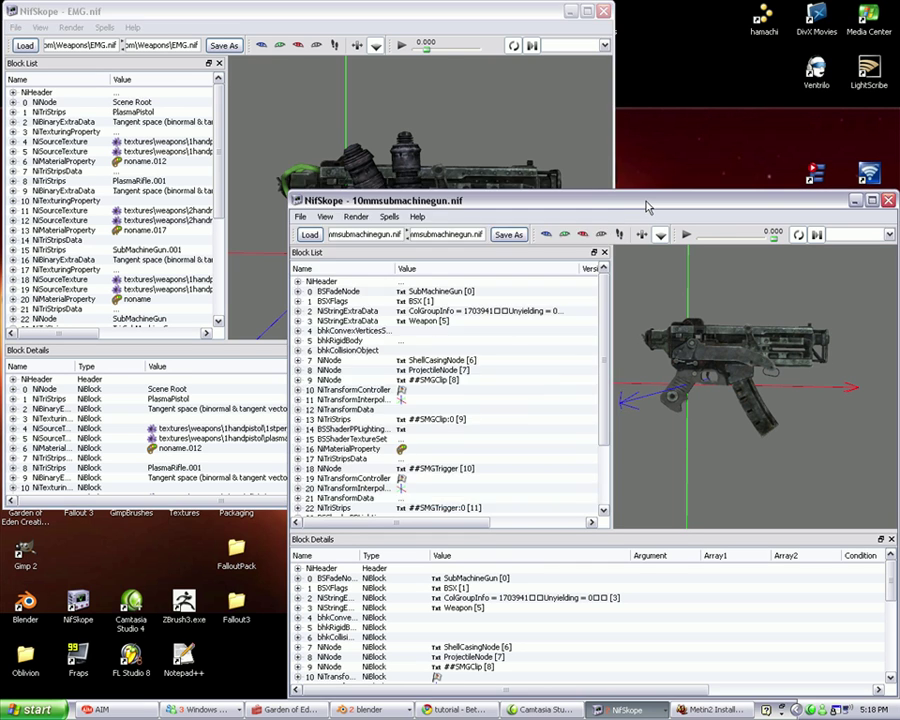
click(467, 21)
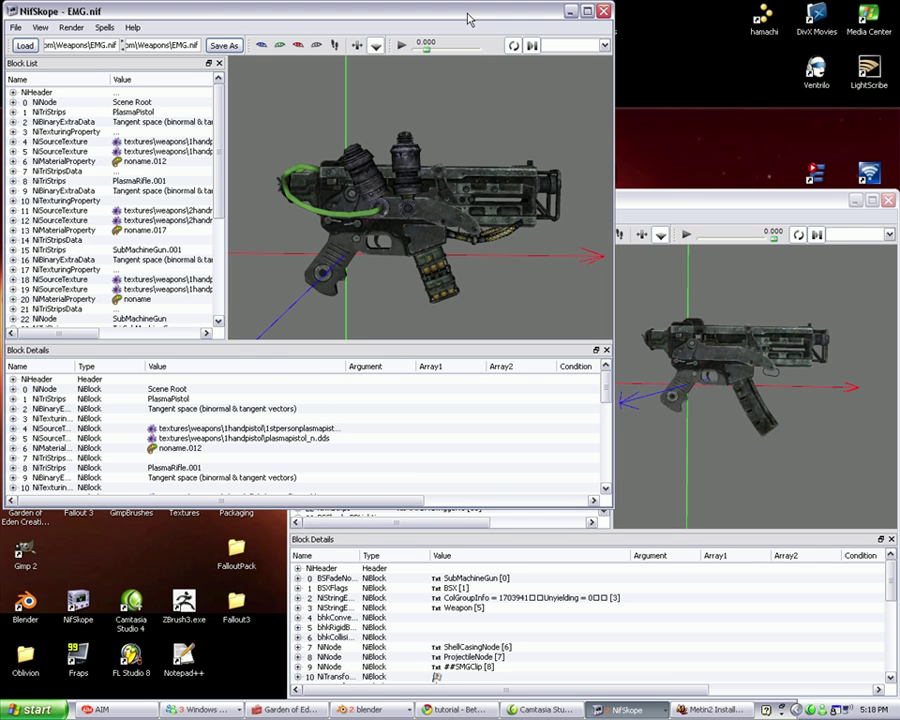
click(288, 106)
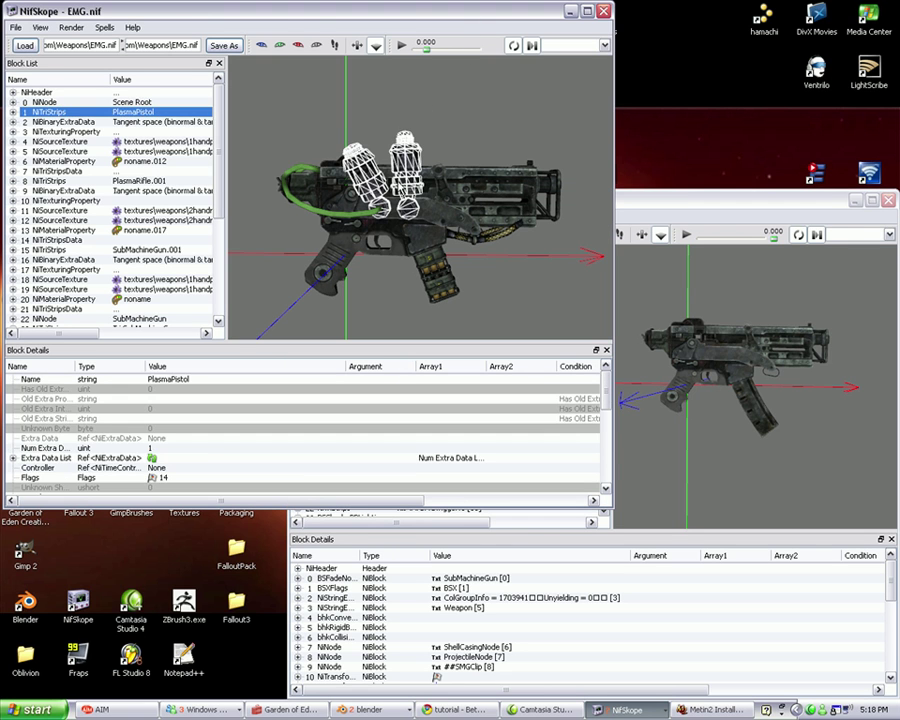
drag(280, 131, 340, 170)
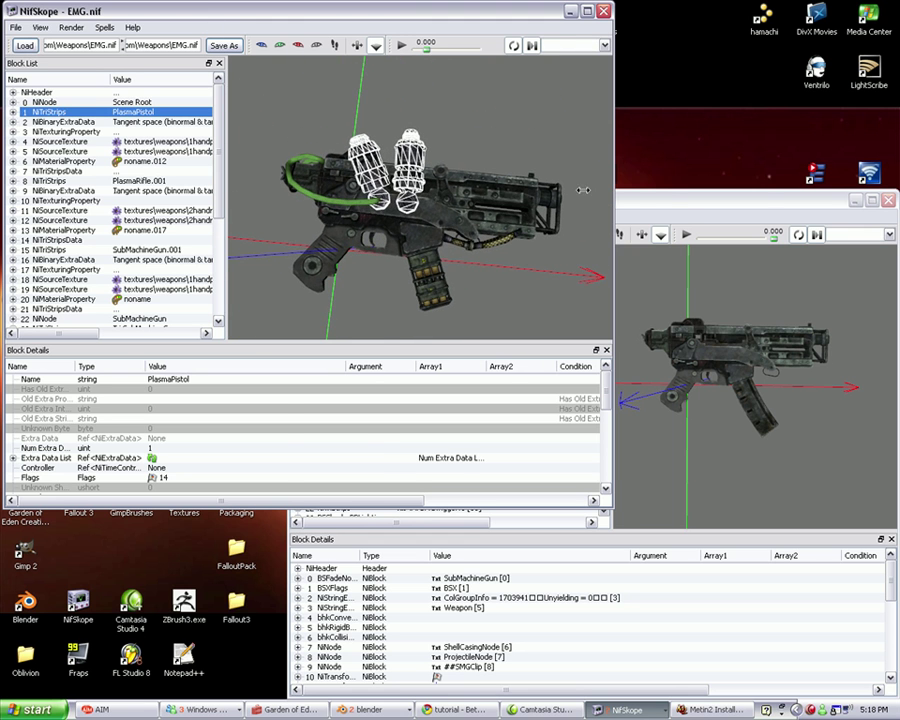
Select the 10mm gun's body mesh, block 26 SubMachineGun:0
click(758, 335)
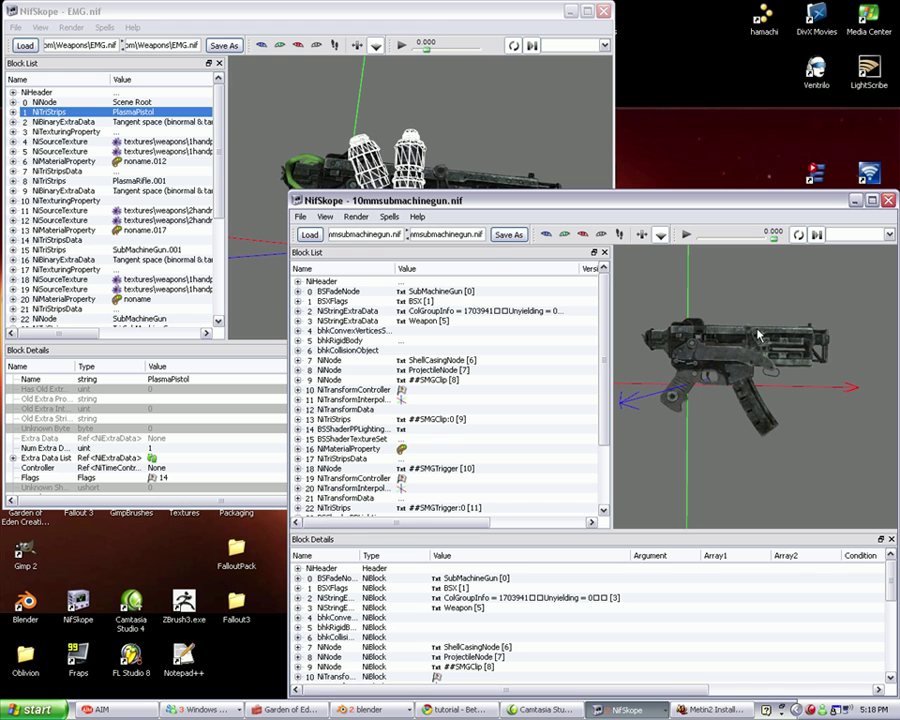
click(758, 335)
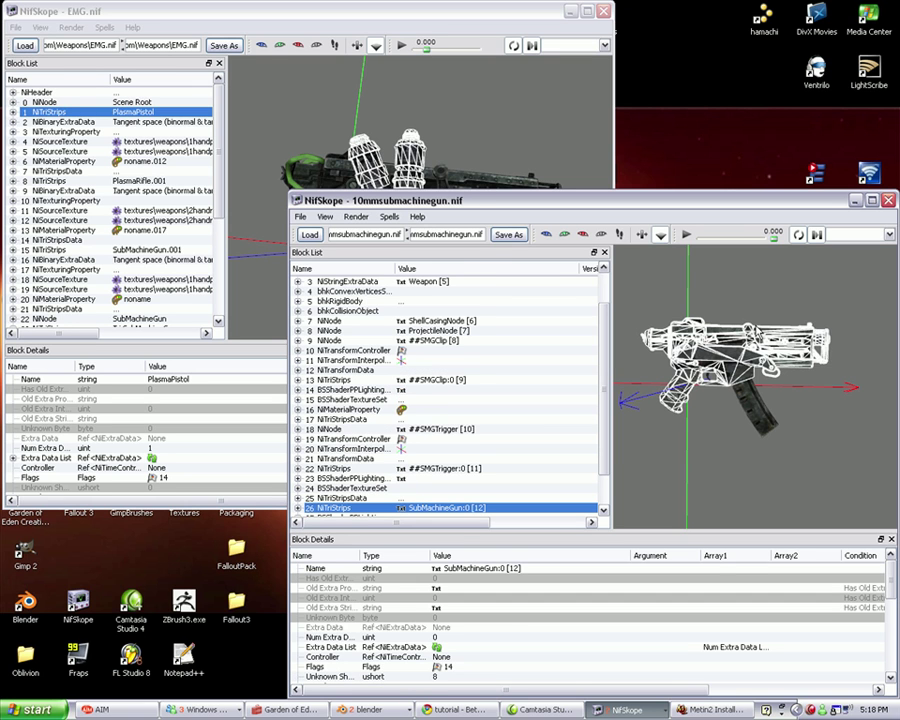
scroll(447, 447, down, 1)
scroll(447, 447, down, 1)
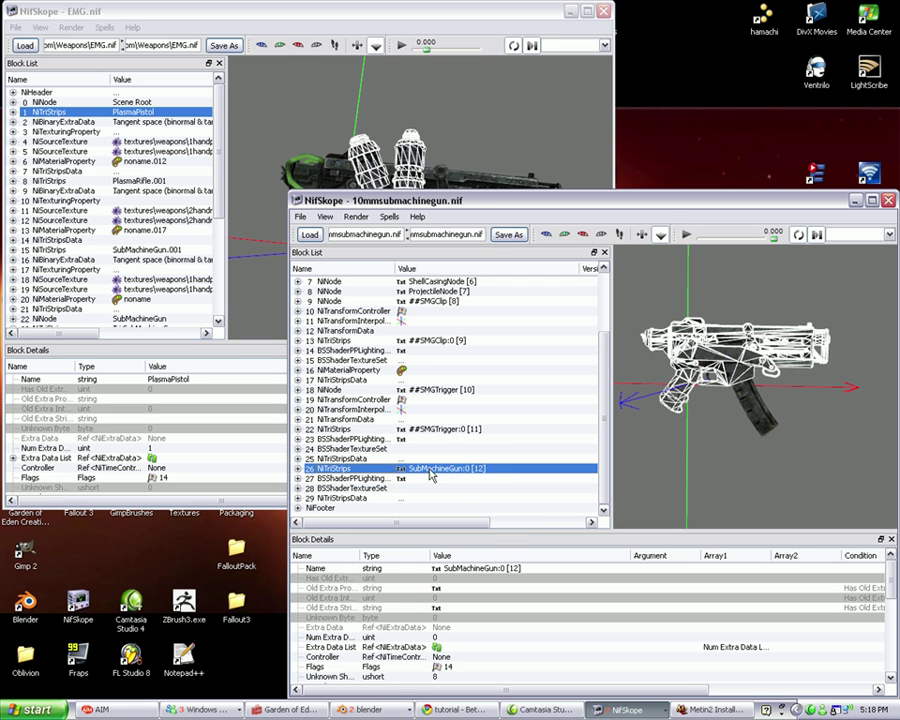
Copy the branch of block 26 SubMachineGun:0
right_click(422, 474)
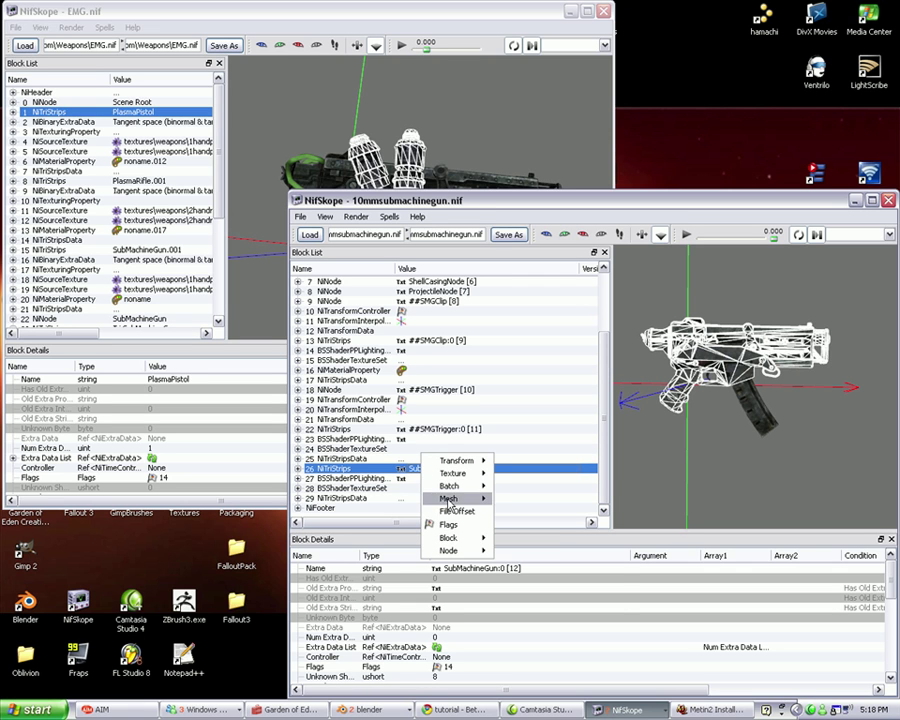
mouse_move(474, 548)
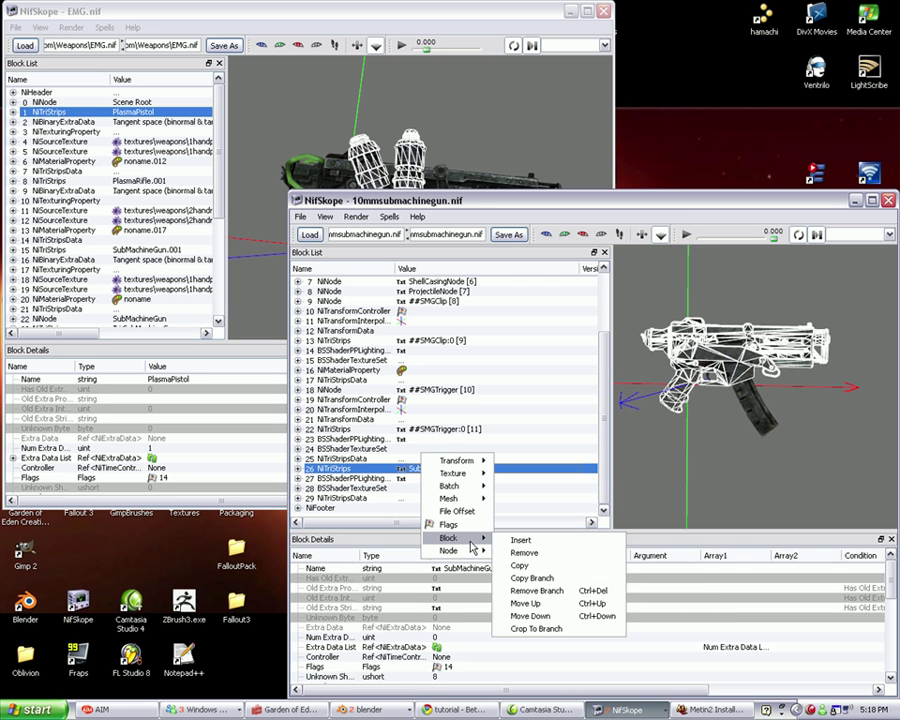
click(530, 574)
scroll(478, 412, up, 3)
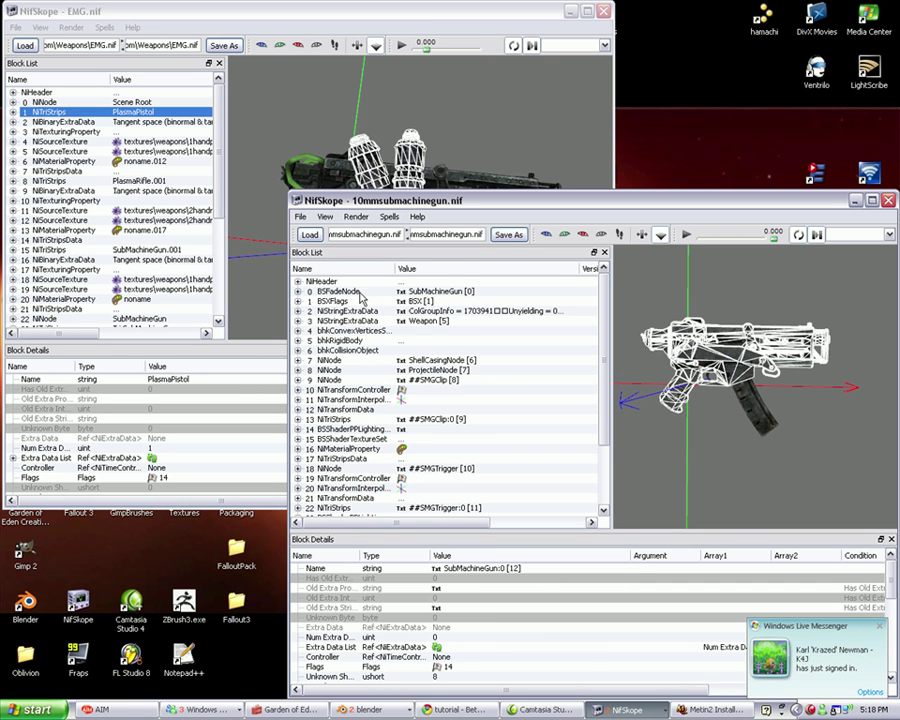
Paste the branch under the root BSFadeNode as new block 30
right_click(347, 292)
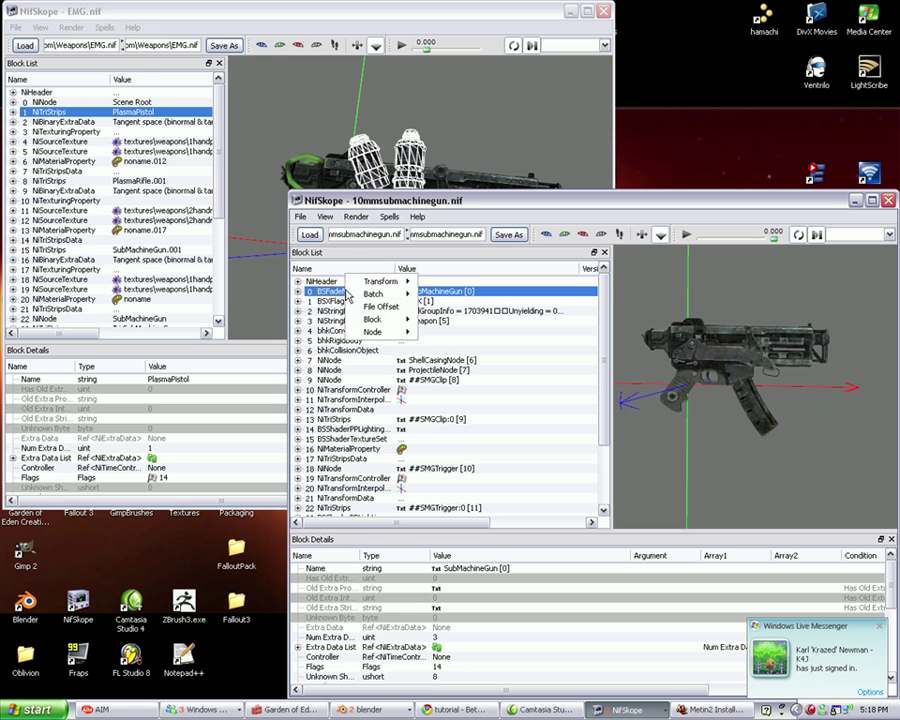
mouse_move(388, 321)
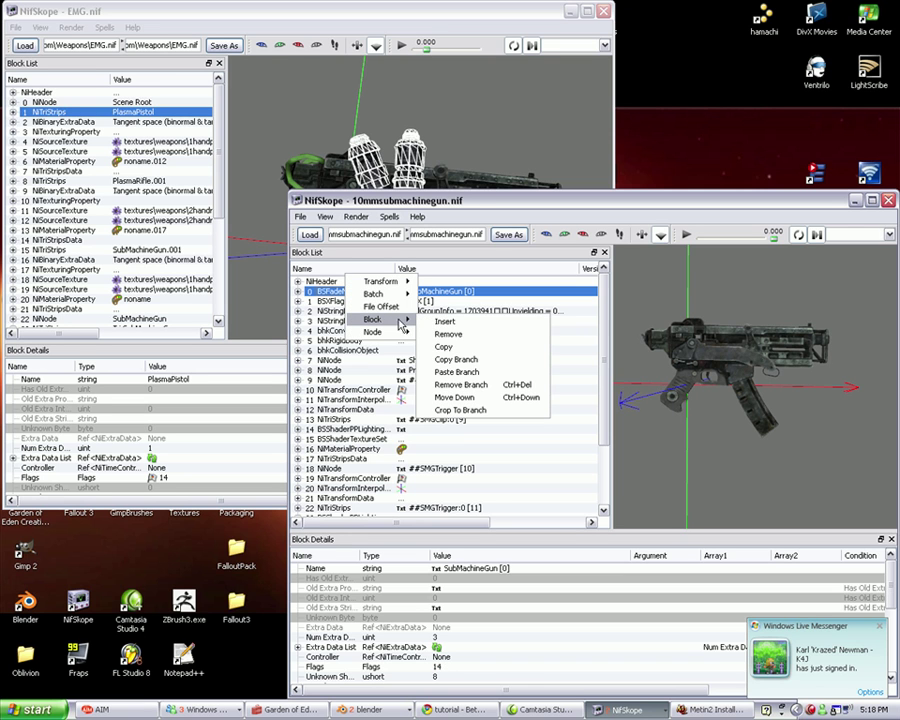
click(425, 371)
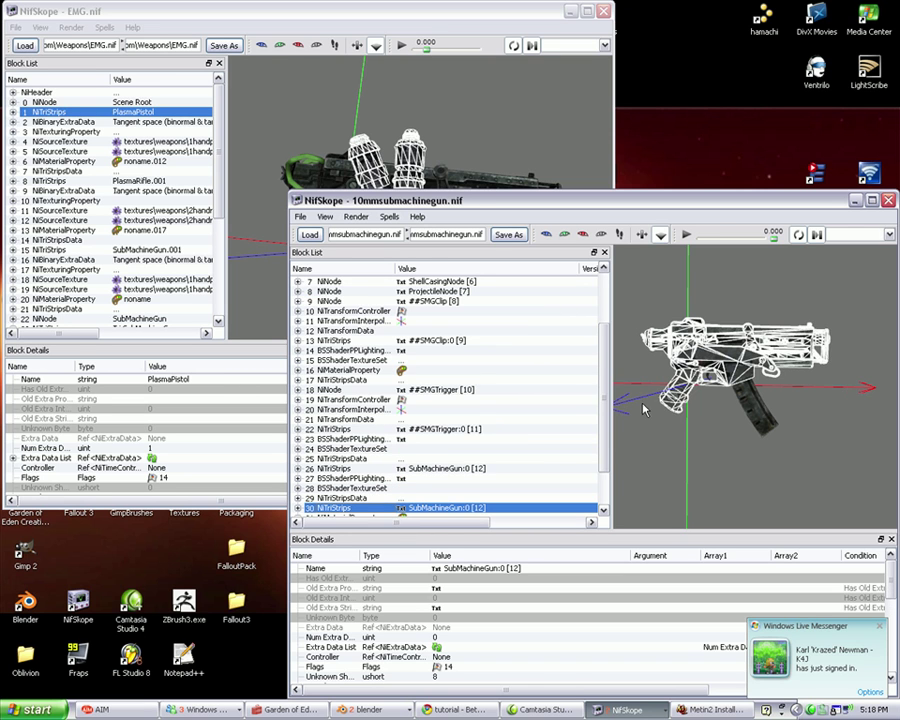
scroll(440, 476, down, 2)
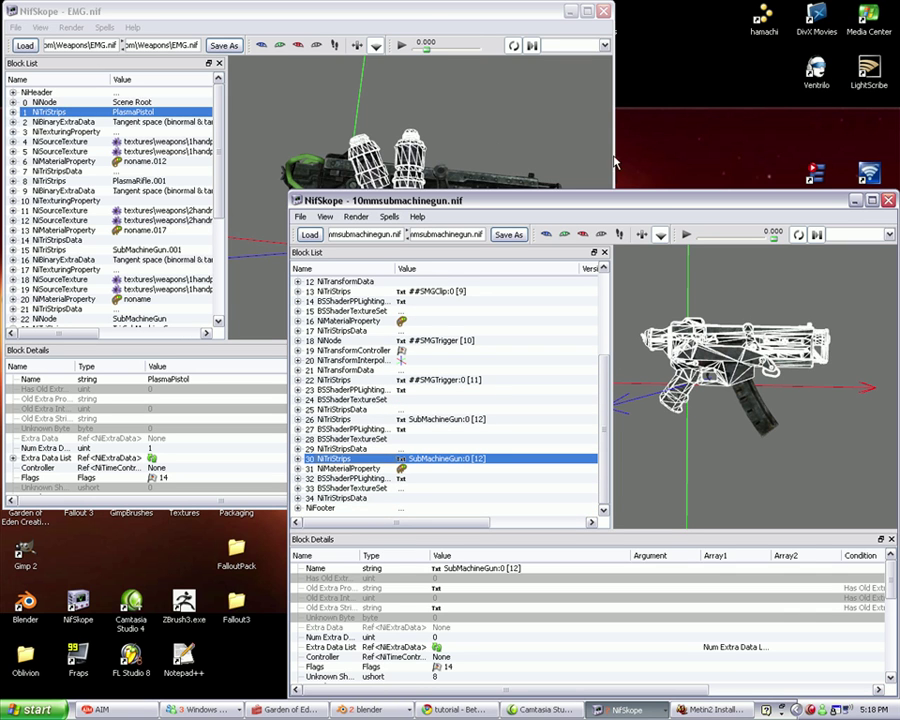
Inspect the PlasmaPistol piece's vertex data and properties in EMG.nif
click(510, 19)
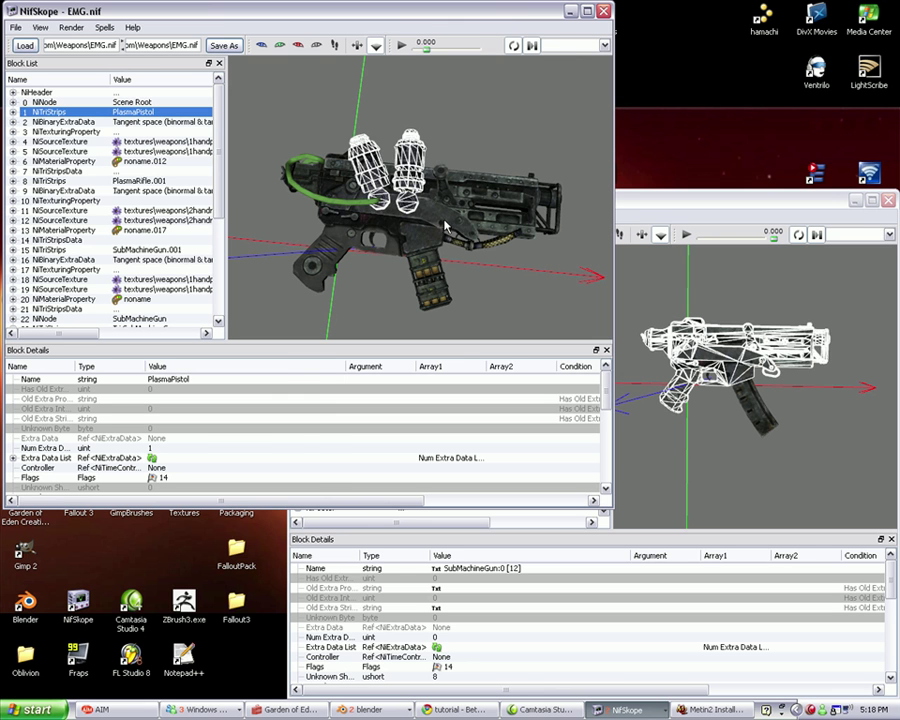
drag(300, 160, 320, 143)
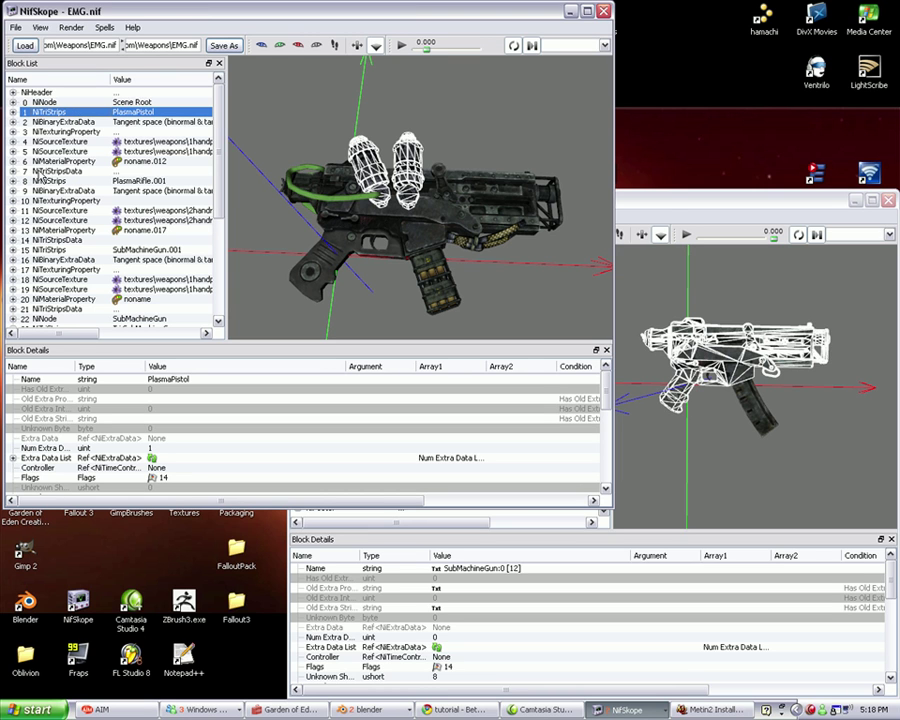
click(60, 171)
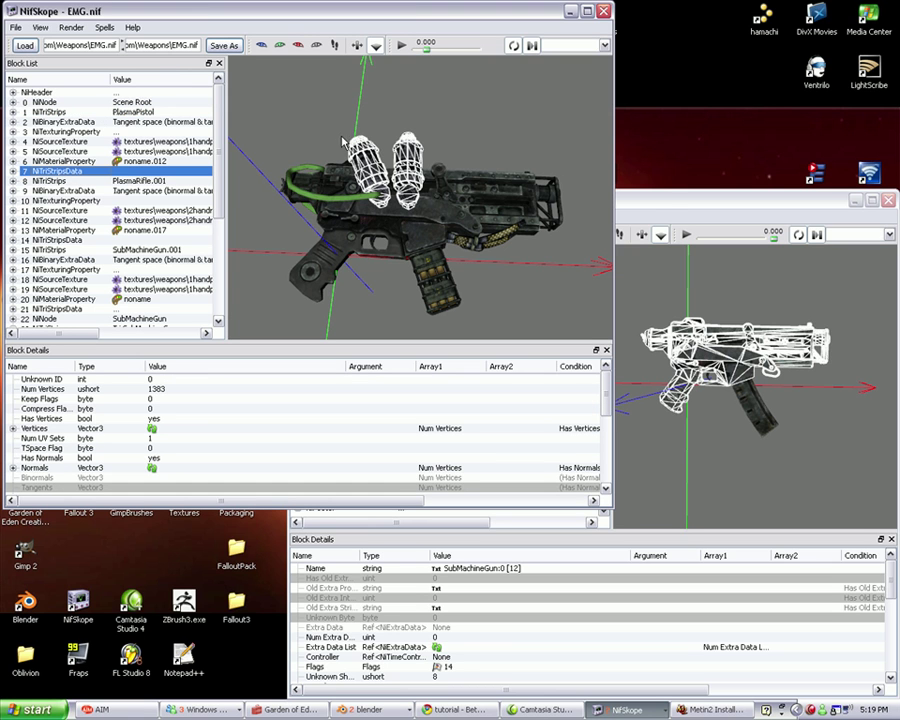
click(250, 108)
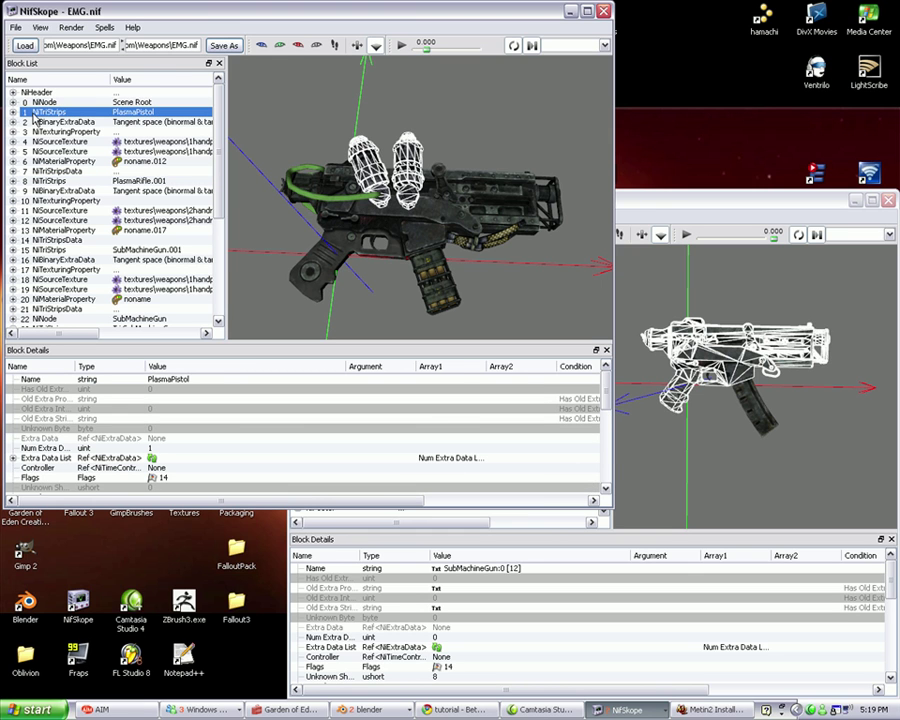
Copy block 7 NiTriStripsData (1383 vertices)
click(62, 171)
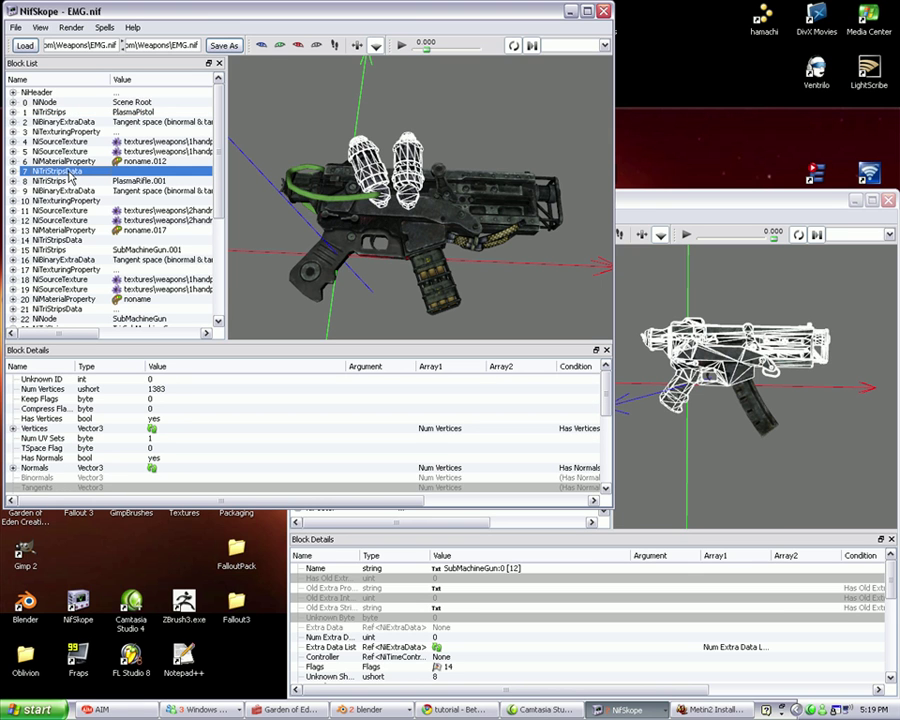
right_click(83, 158)
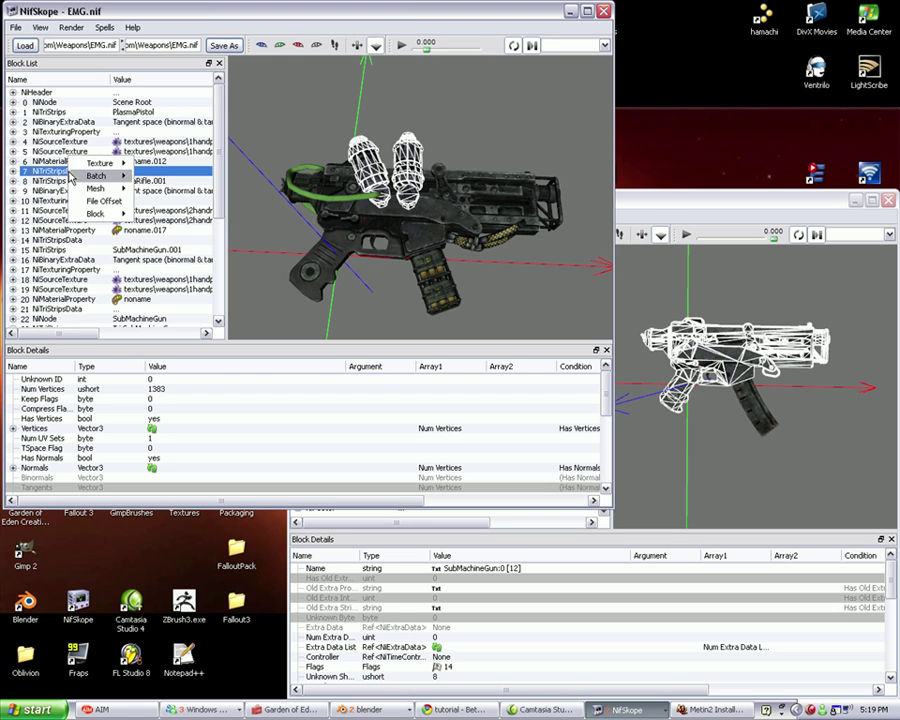
mouse_move(120, 215)
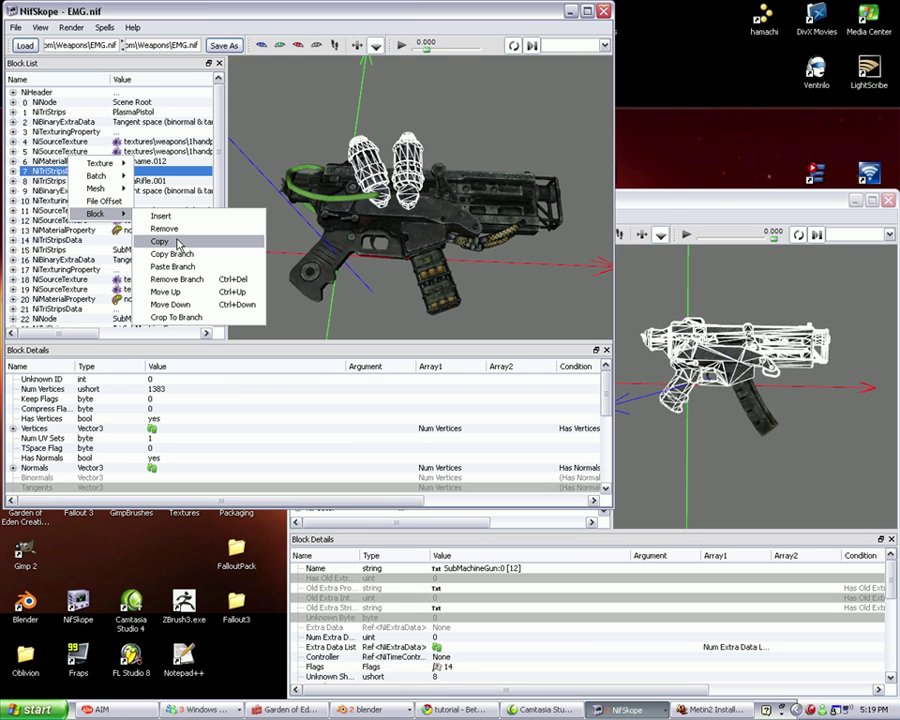
click(160, 242)
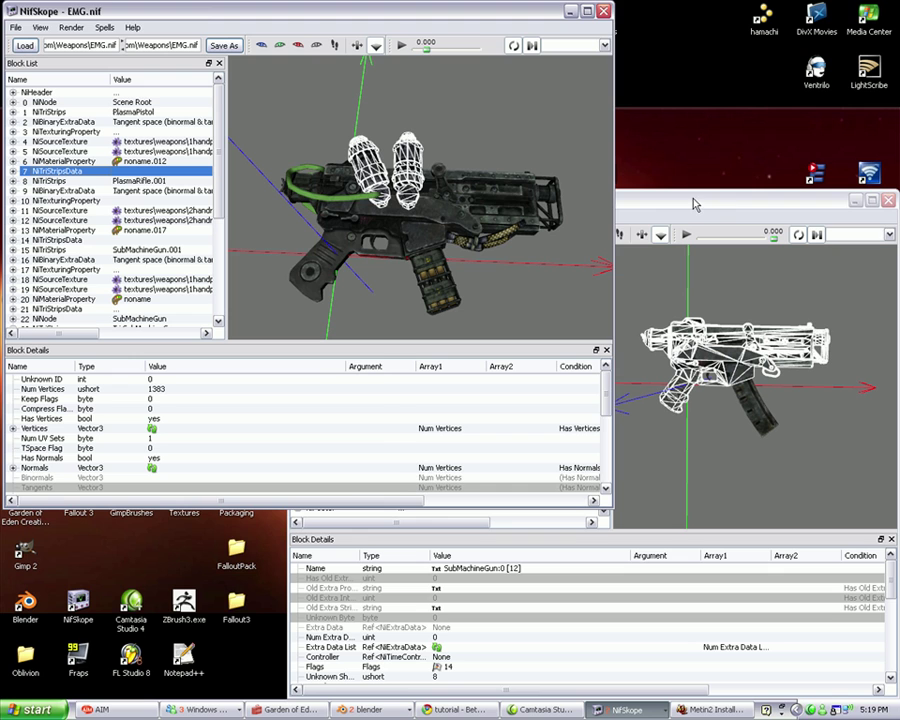
Paste the cylinder data over block 34 NiTriStripsData, accepting the version warning
click(695, 204)
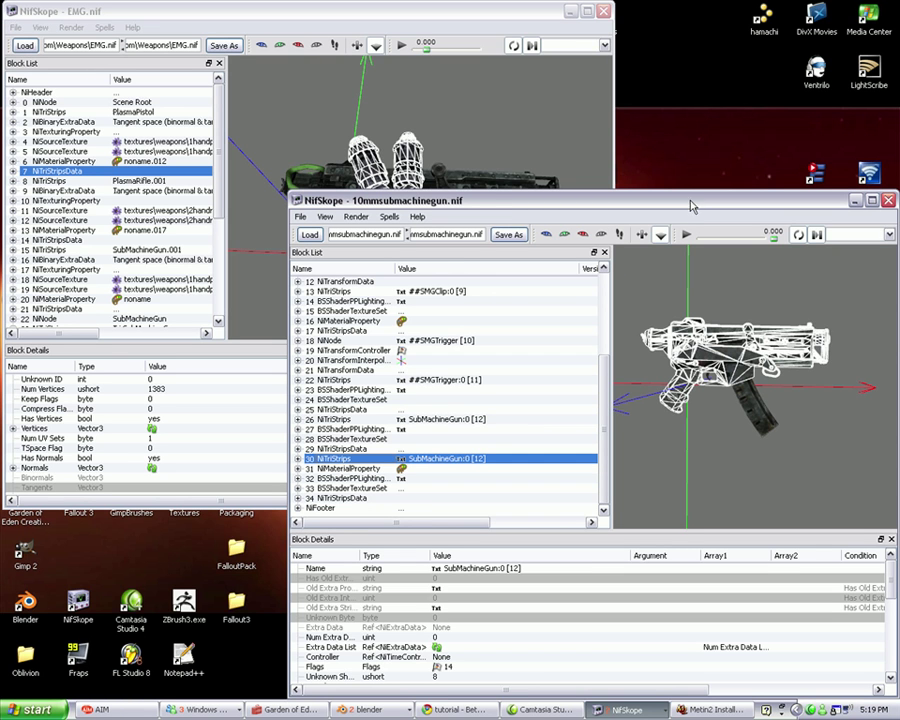
click(335, 419)
click(455, 459)
click(347, 498)
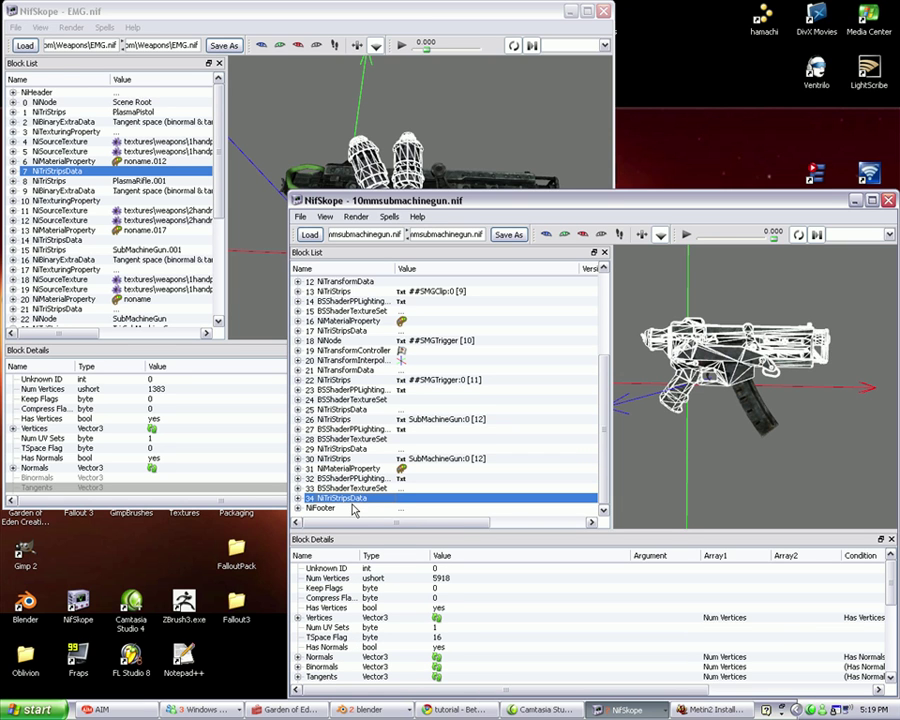
right_click(358, 500)
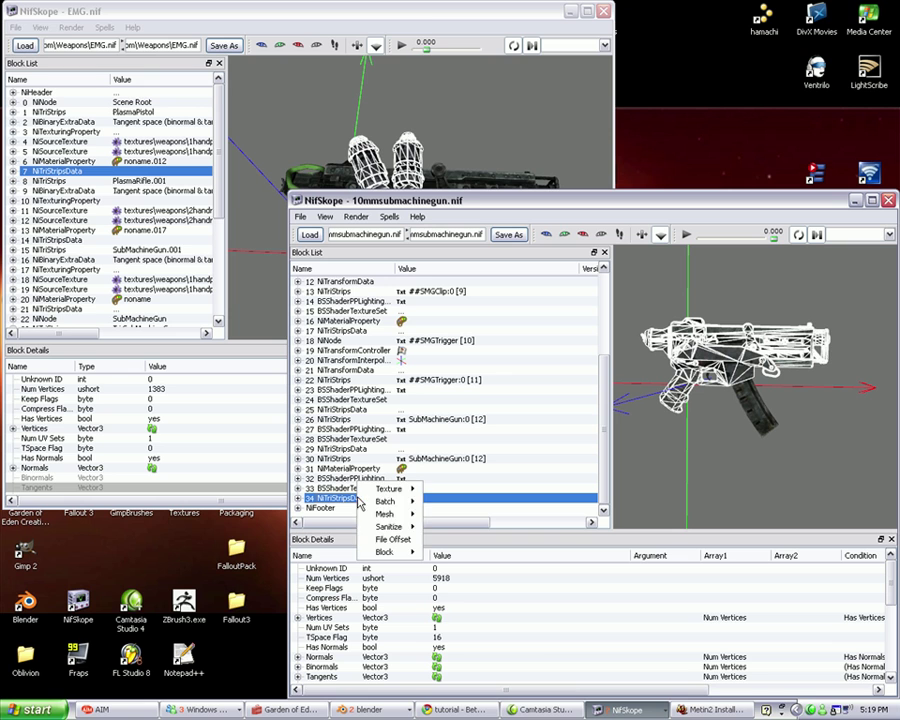
mouse_move(397, 553)
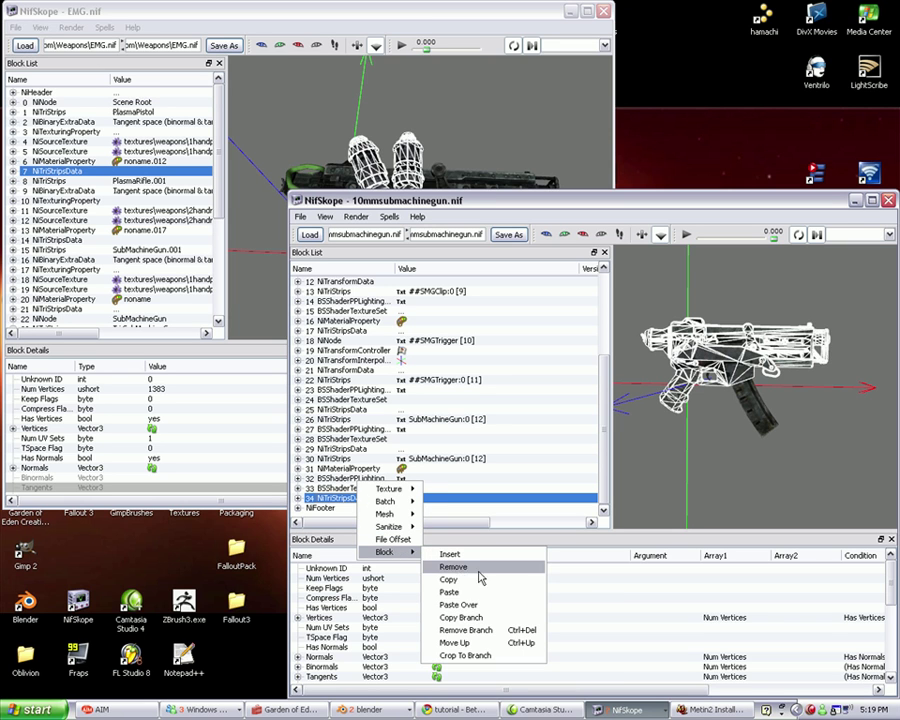
click(476, 605)
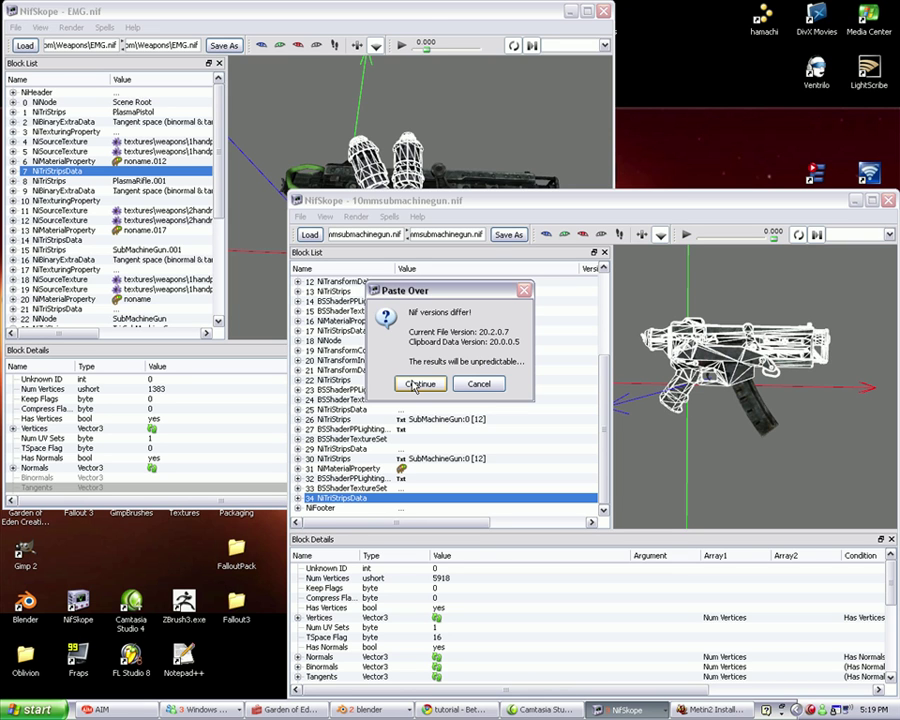
click(418, 385)
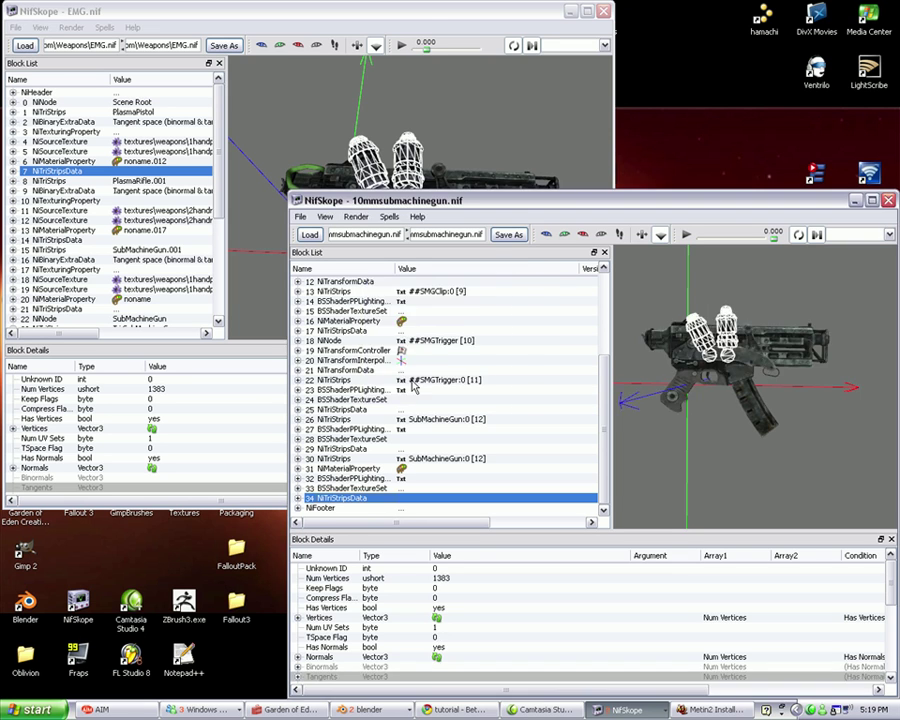
scroll(709, 464, up, 5)
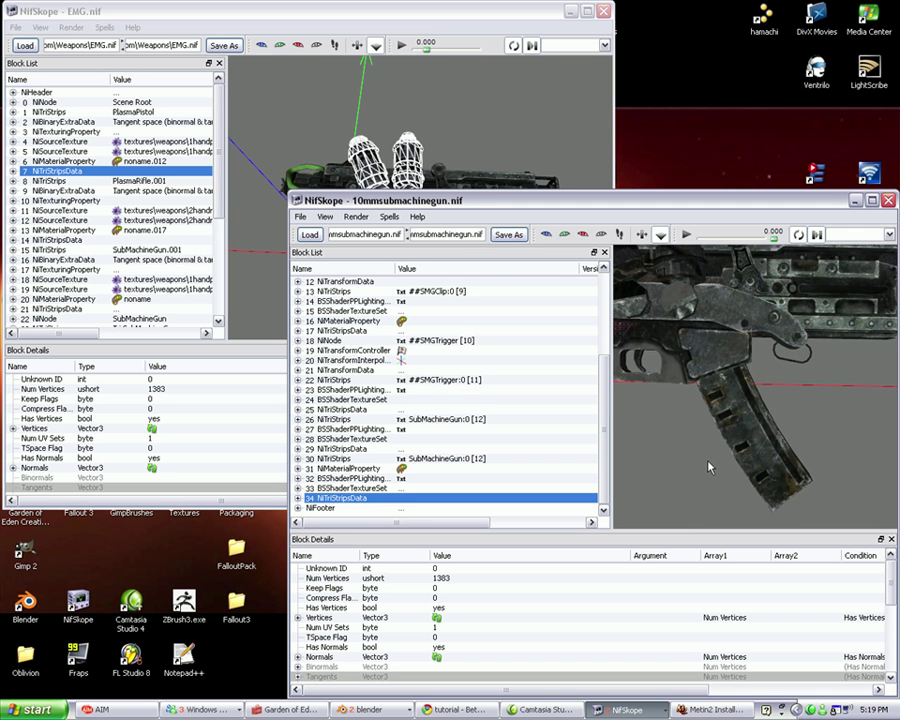
drag(709, 464, 727, 447)
scroll(727, 447, down, 3)
click(697, 340)
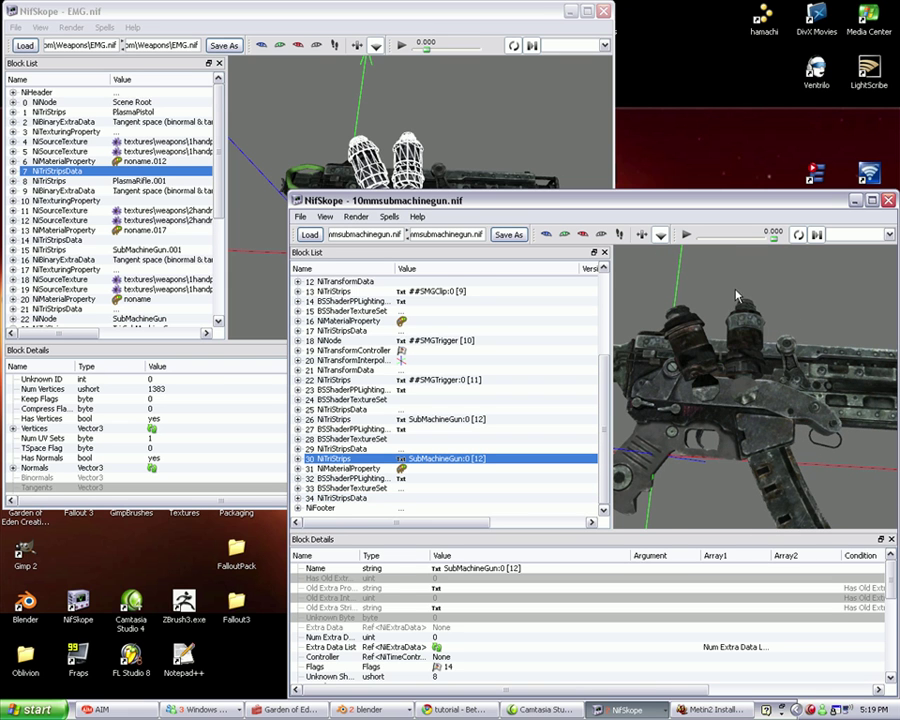
drag(696, 321, 600, 326)
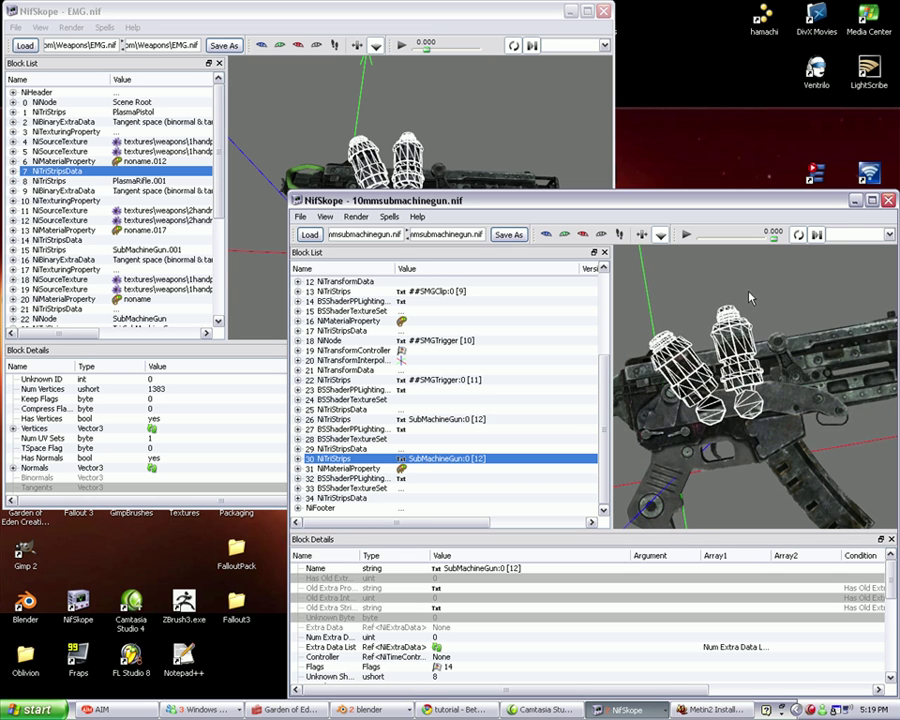
click(335, 419)
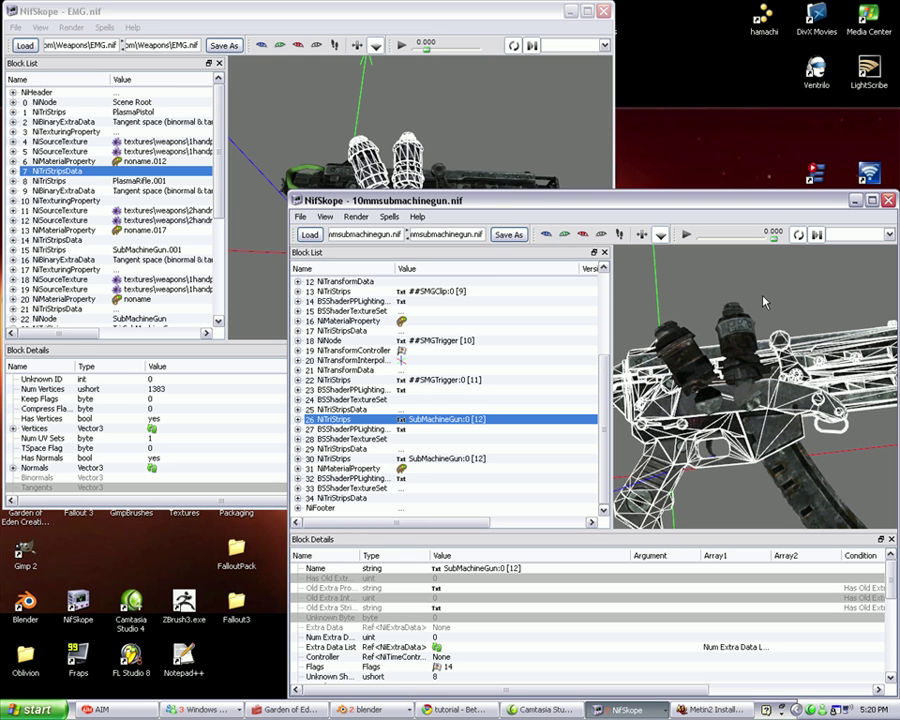
scroll(769, 298, down, 5)
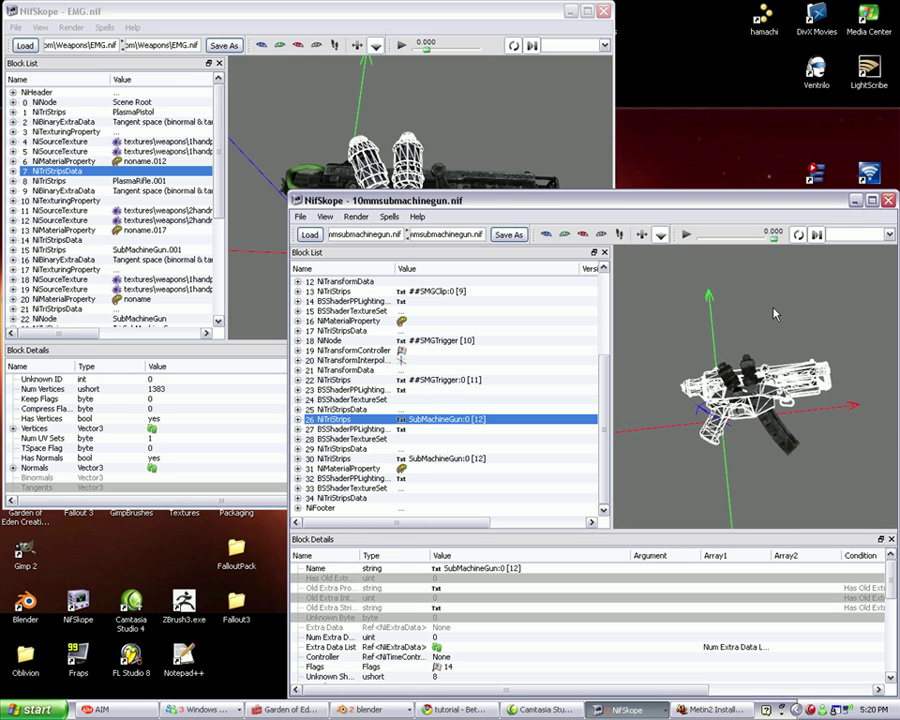
Select the green tube piece on the EMG gun
click(297, 187)
click(297, 187)
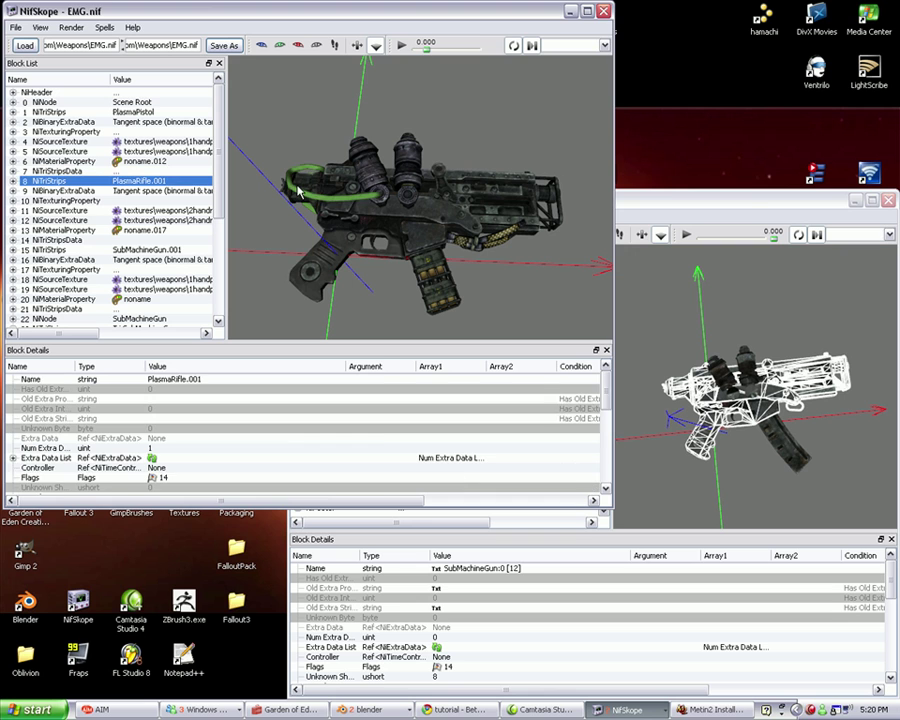
key(alt+Tab)
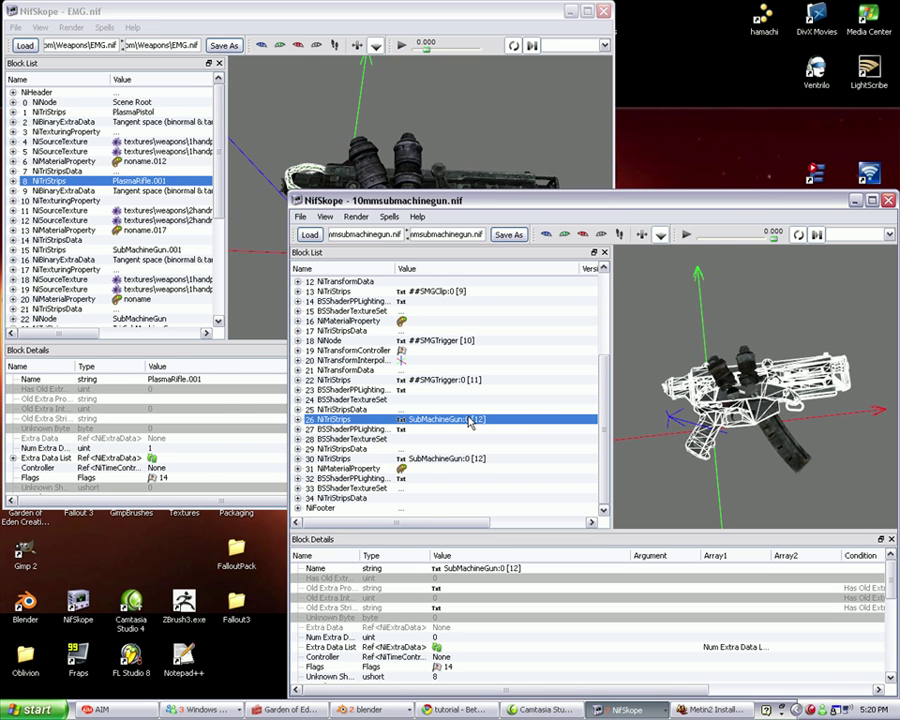
right_click(432, 408)
key(Escape)
Copy the block 26 SubMachineGun:0 branch and paste it under the root BSFadeNode
click(418, 420)
right_click(420, 420)
mouse_move(478, 487)
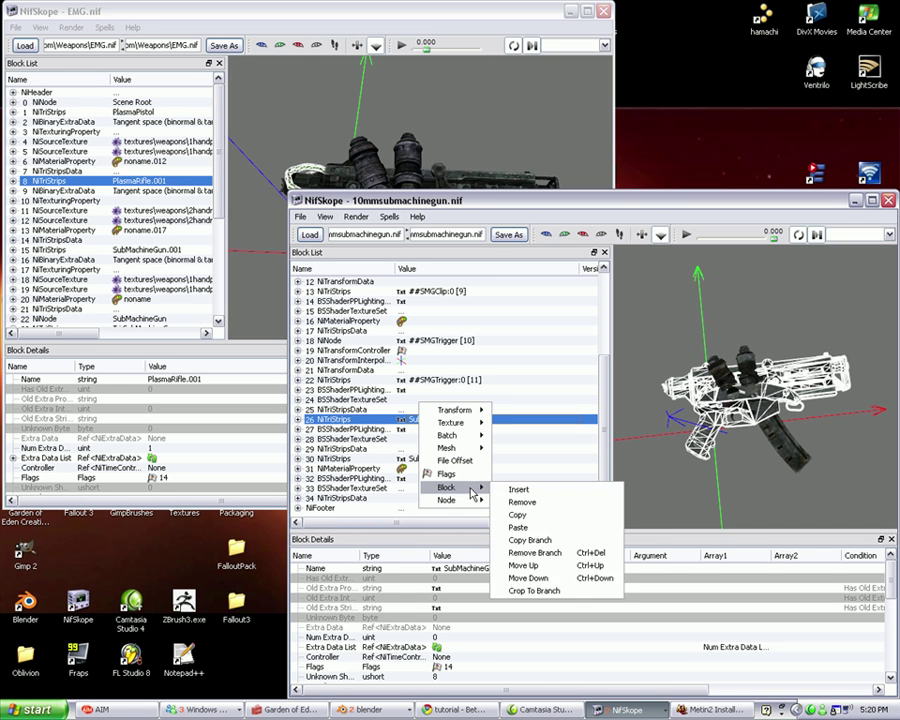
click(558, 541)
scroll(440, 380, up, 9)
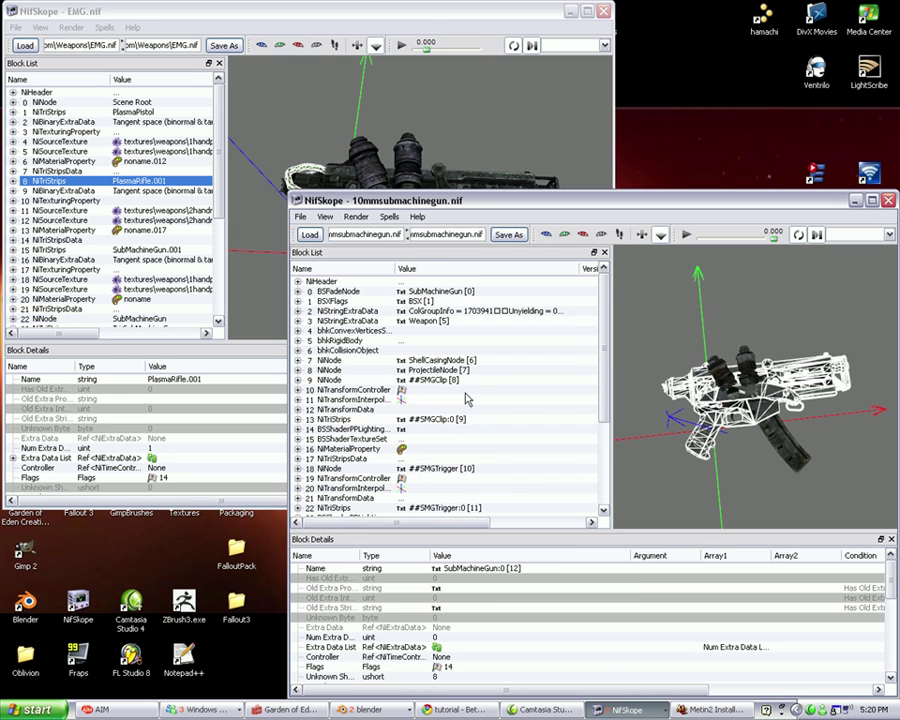
right_click(428, 291)
mouse_move(453, 320)
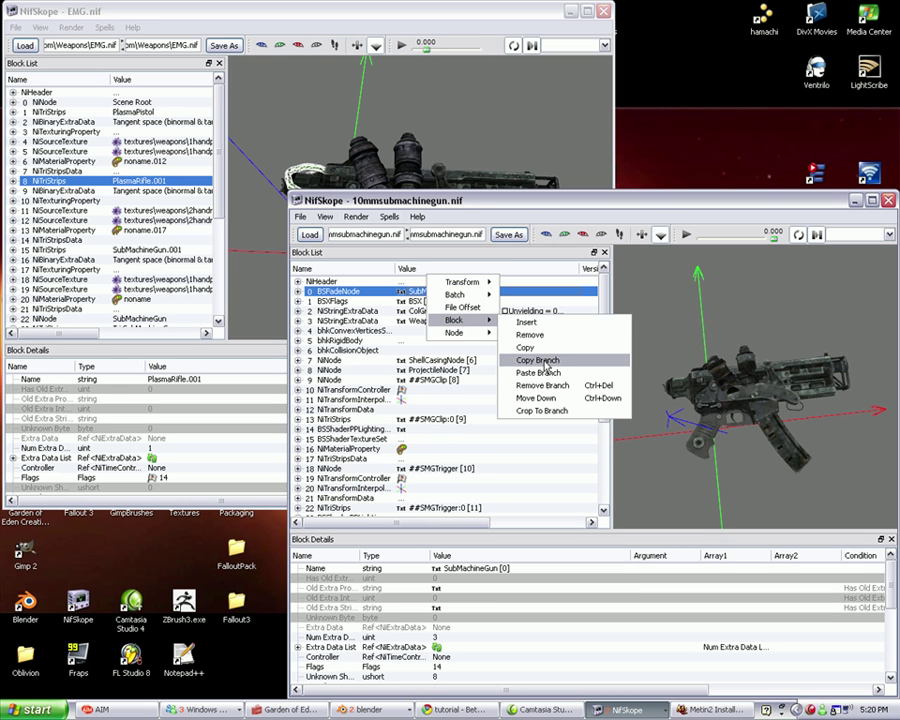
click(648, 372)
scroll(545, 381, down, 2)
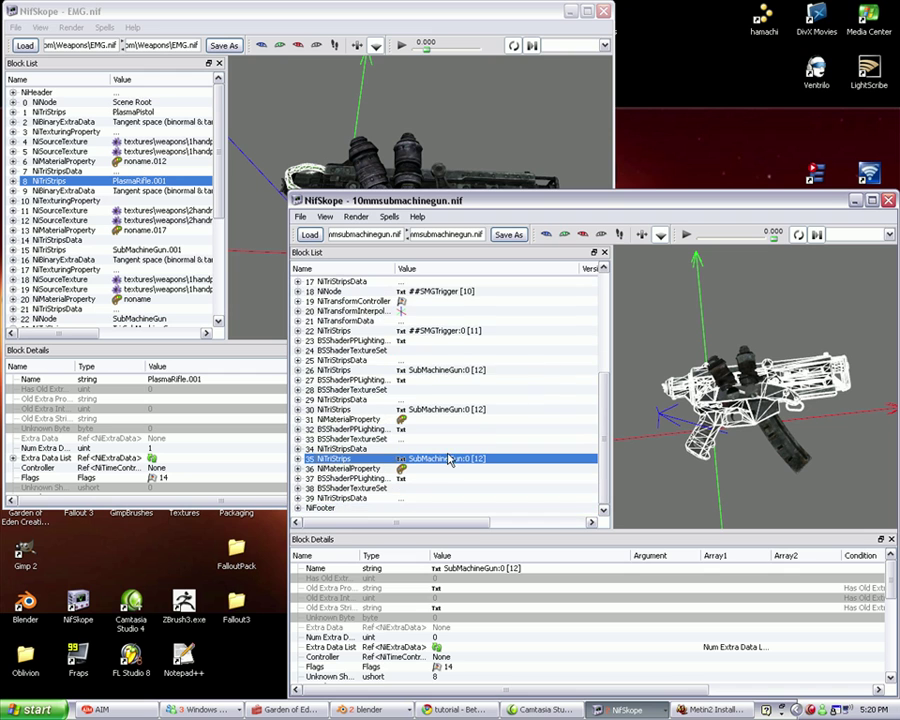
Copy the green tube's block 14 mesh data in EMG.nif
click(214, 118)
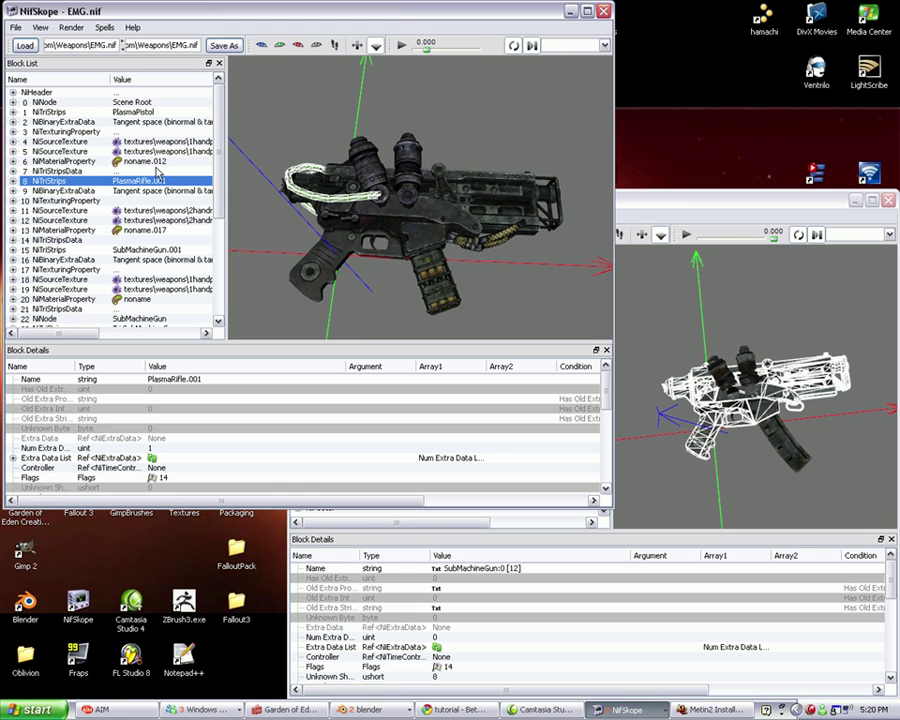
right_click(66, 243)
mouse_move(92, 281)
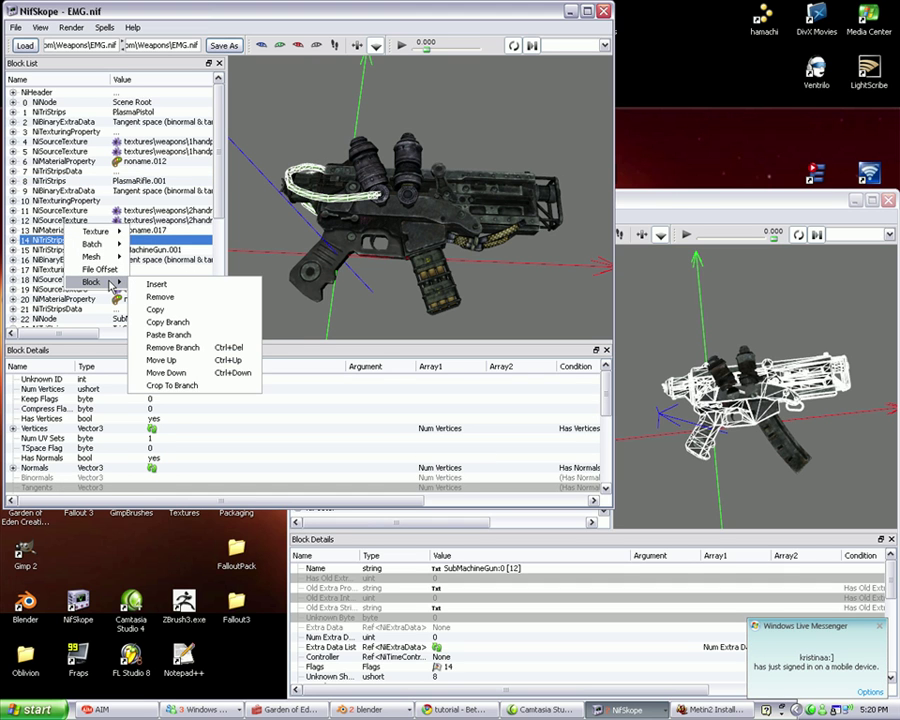
click(155, 310)
Paste the tube data over block 39, accept the version warning, and inspect the tube
key(alt+Tab)
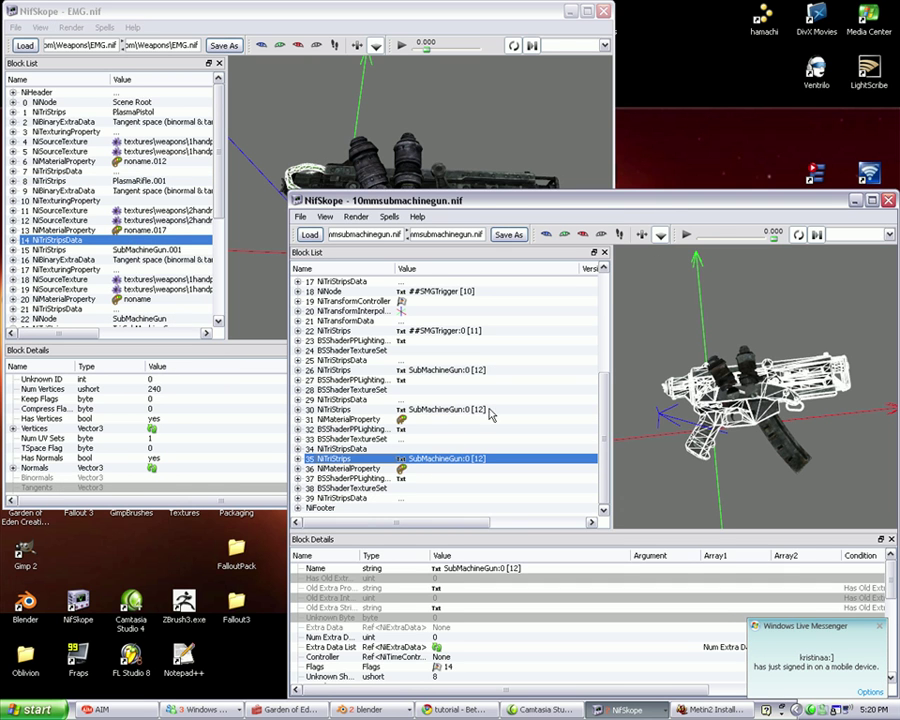
click(366, 498)
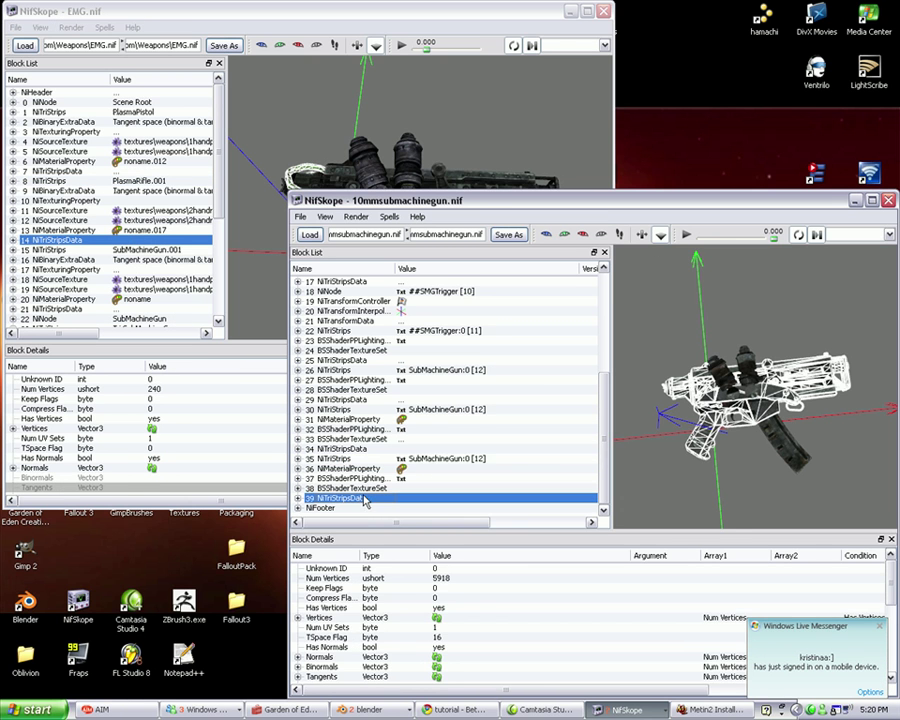
right_click(364, 499)
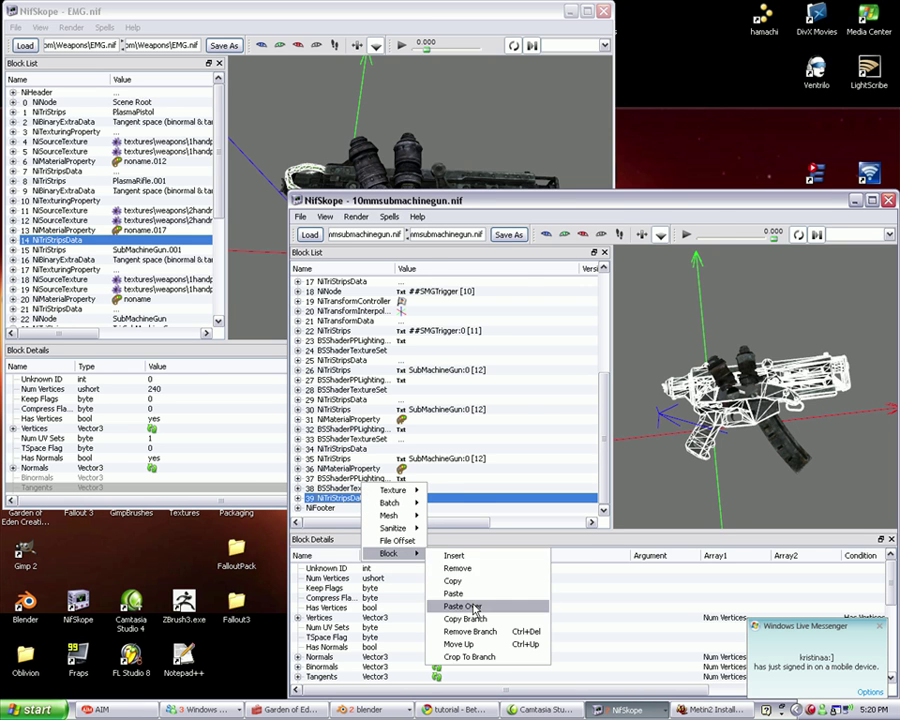
click(570, 580)
click(424, 386)
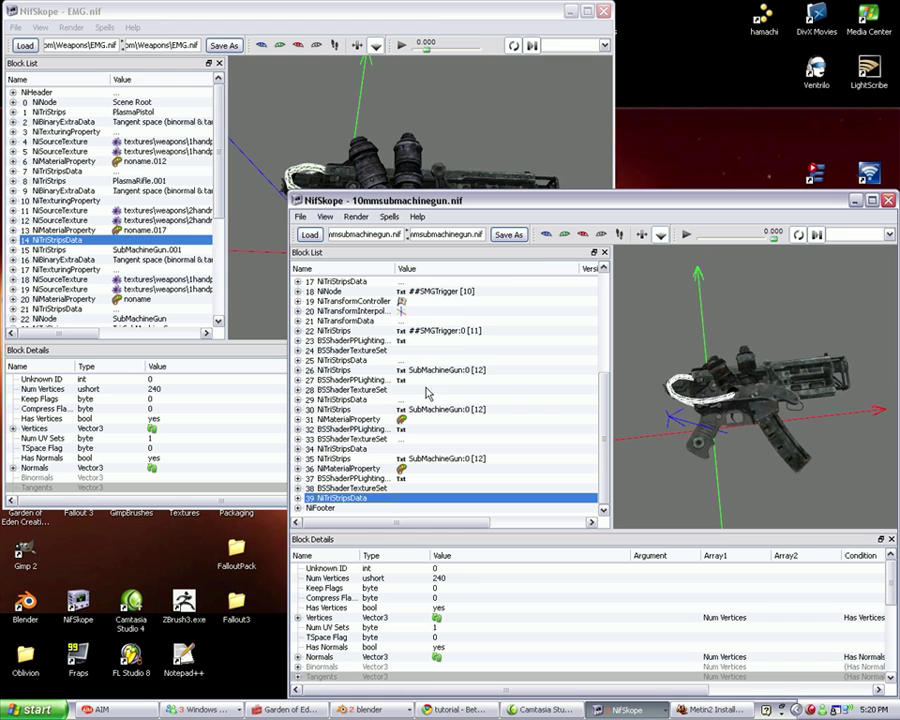
scroll(682, 347, up, 5)
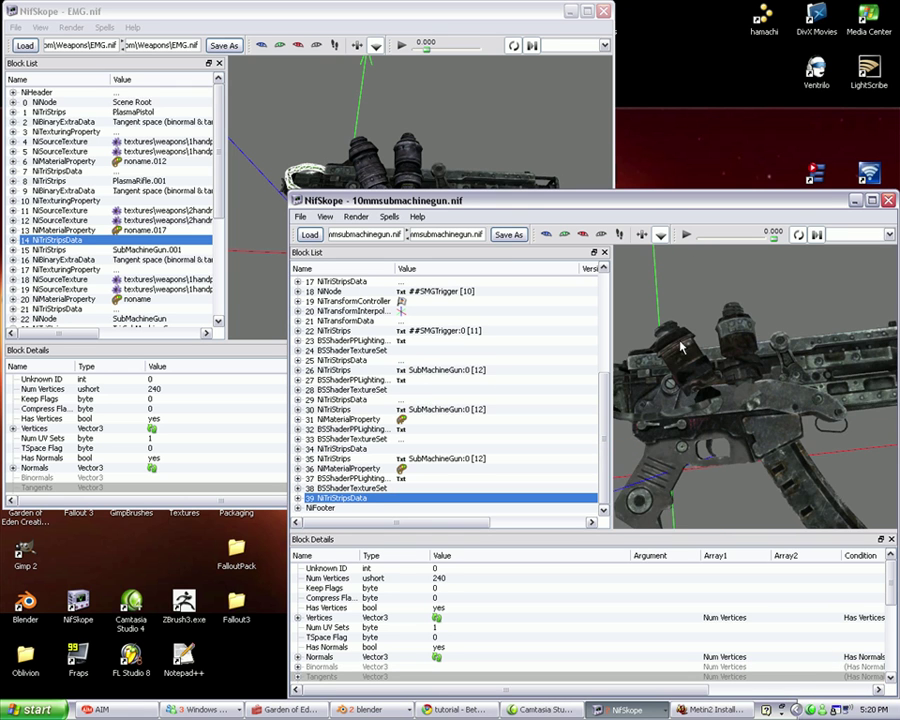
drag(689, 391, 676, 338)
click(720, 325)
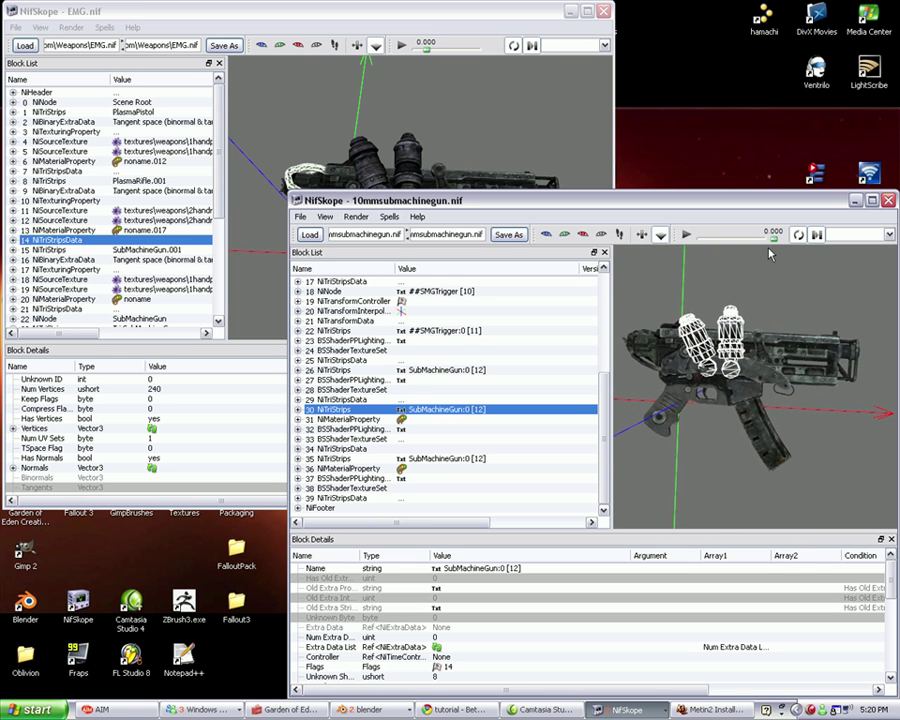
click(356, 87)
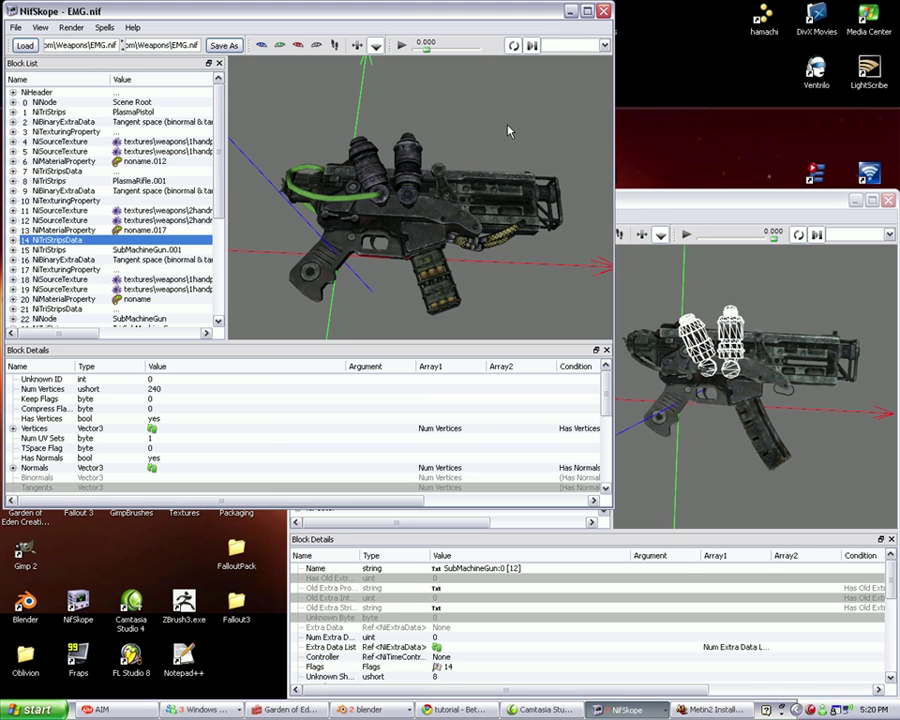
click(435, 280)
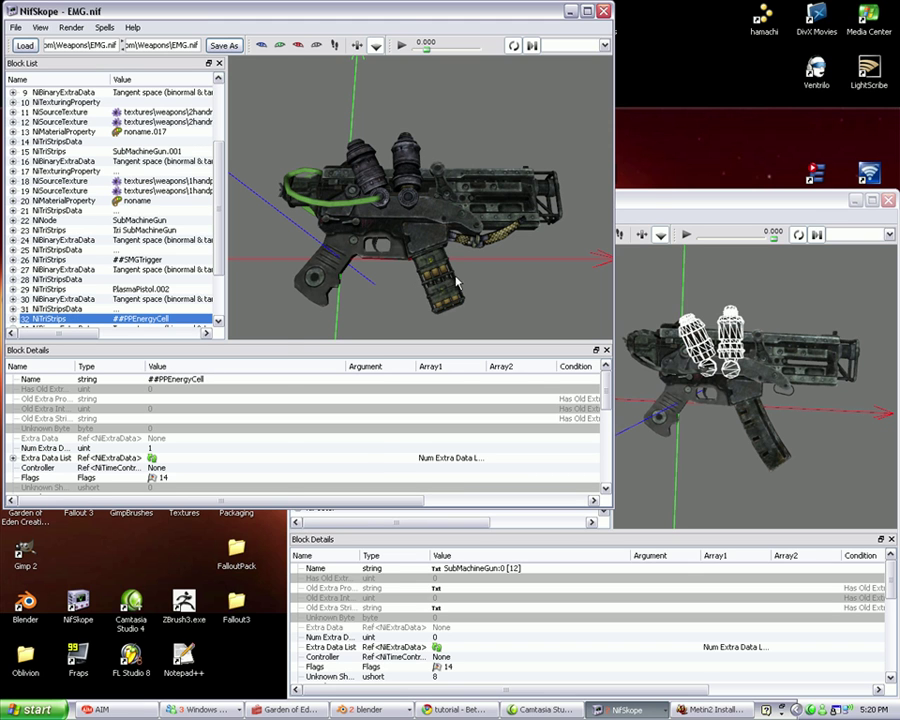
click(762, 430)
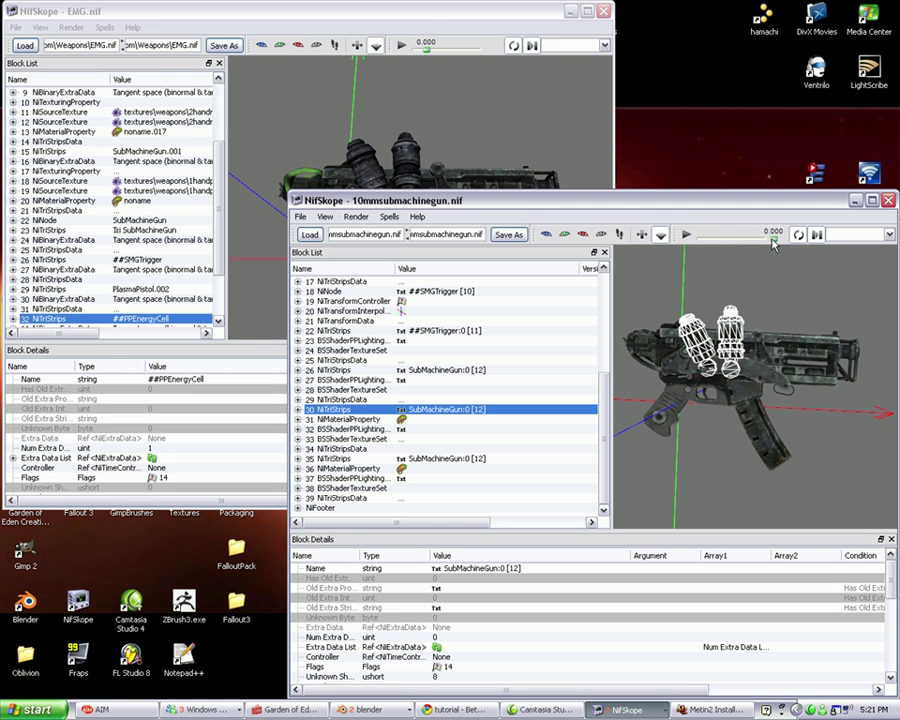
drag(772, 240, 805, 261)
Copy the branch of the magazine mesh, block 13 ##SMGClip:0
drag(771, 428, 764, 438)
click(762, 440)
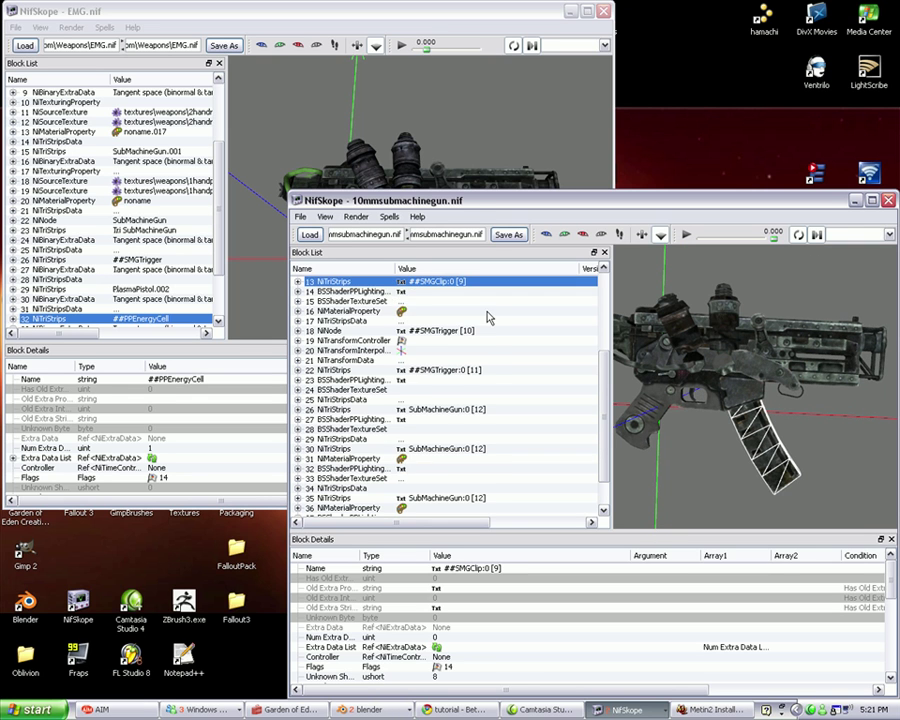
scroll(470, 330, up, 3)
right_click(450, 355)
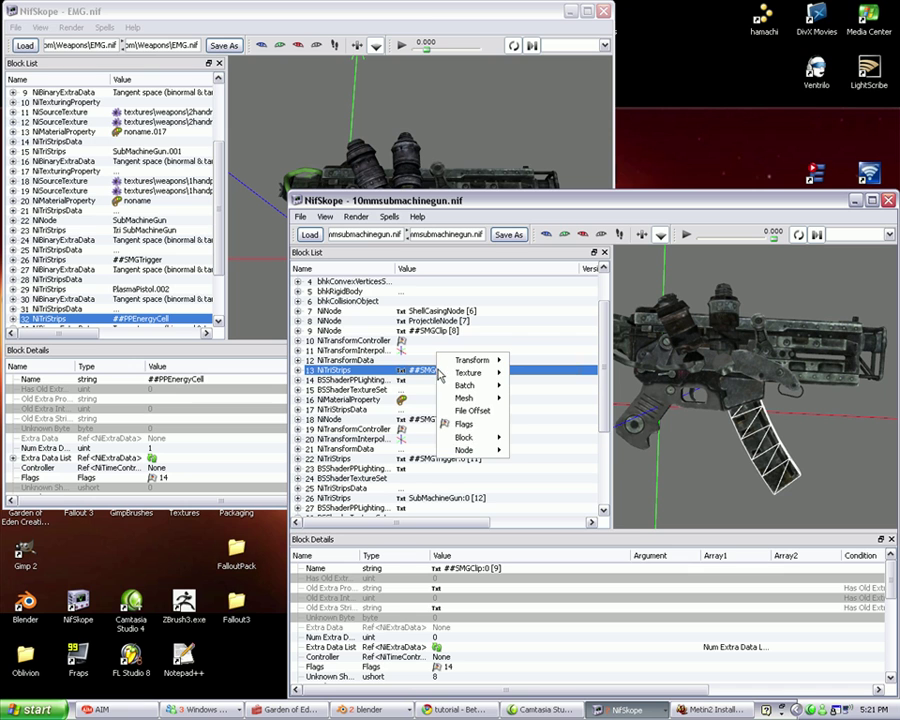
mouse_move(480, 437)
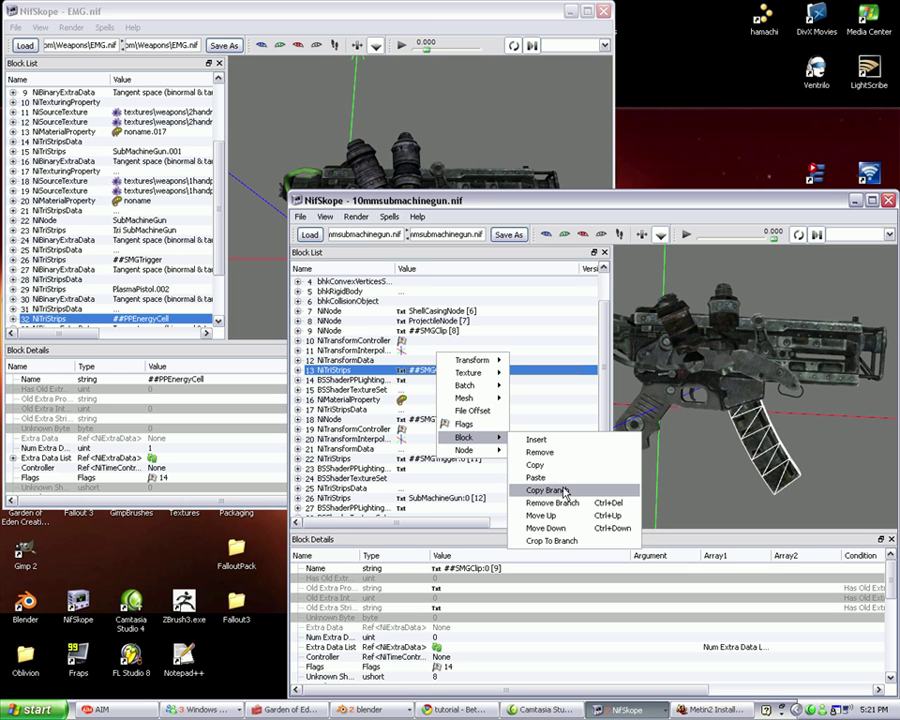
click(564, 491)
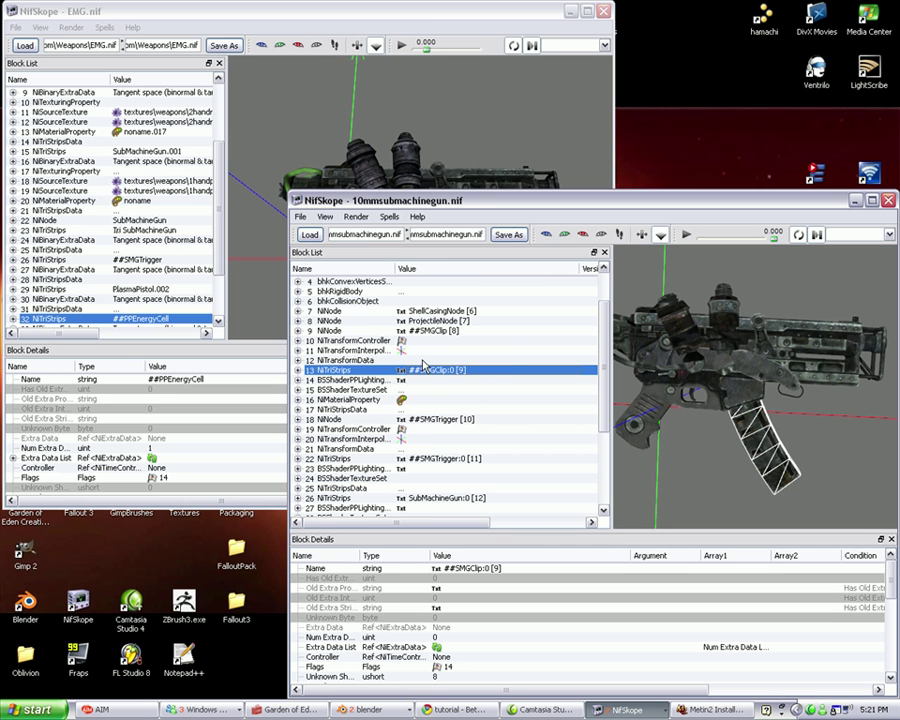
scroll(426, 366, up, 1)
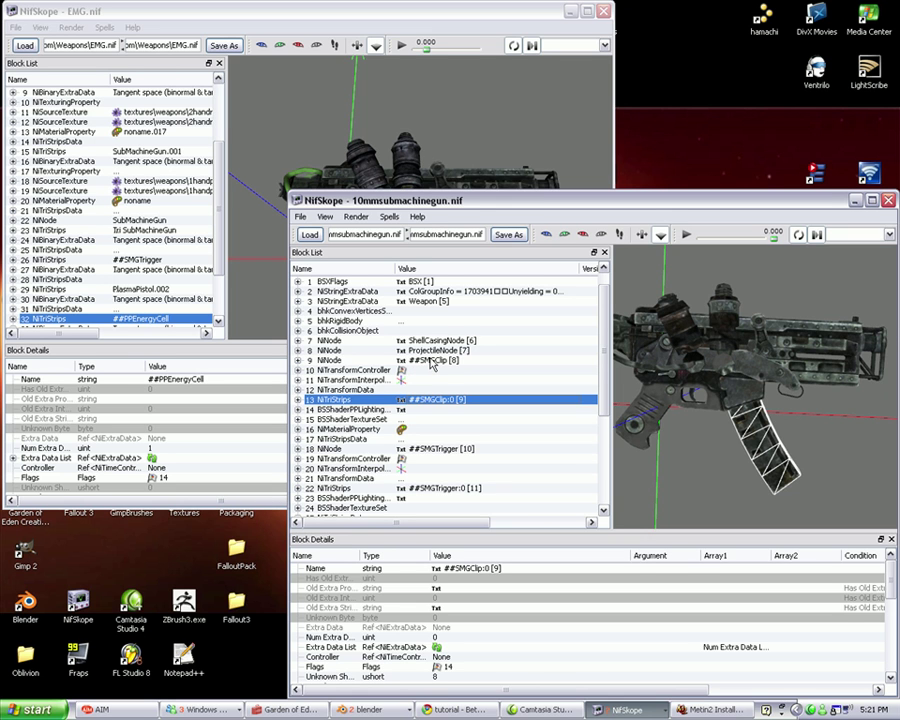
Paste it under the ##SMGClip node and check the new block 40 copy
click(430, 362)
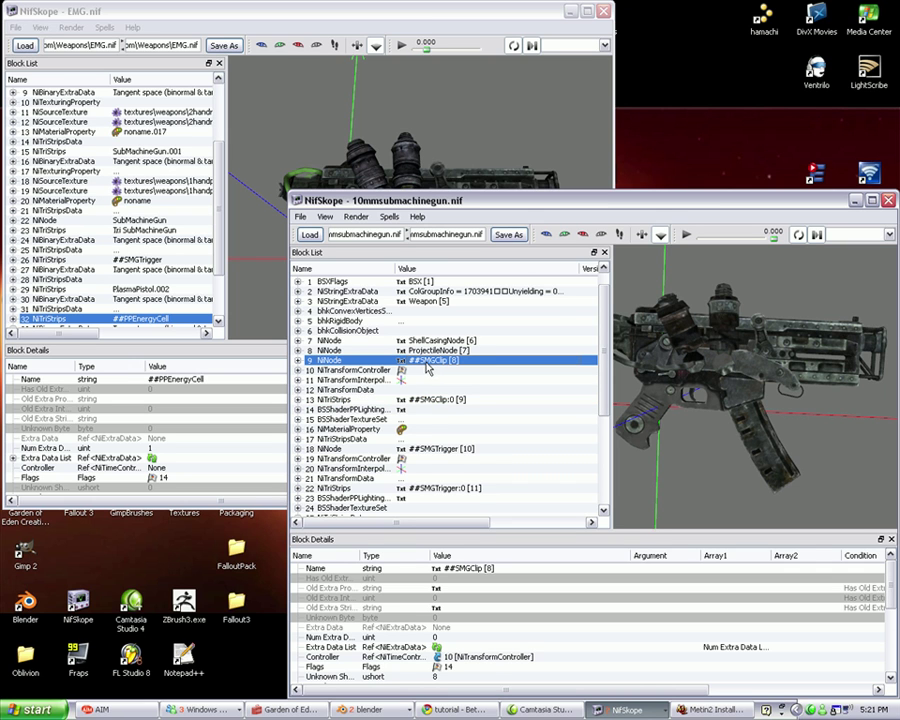
scroll(430, 366, up, 1)
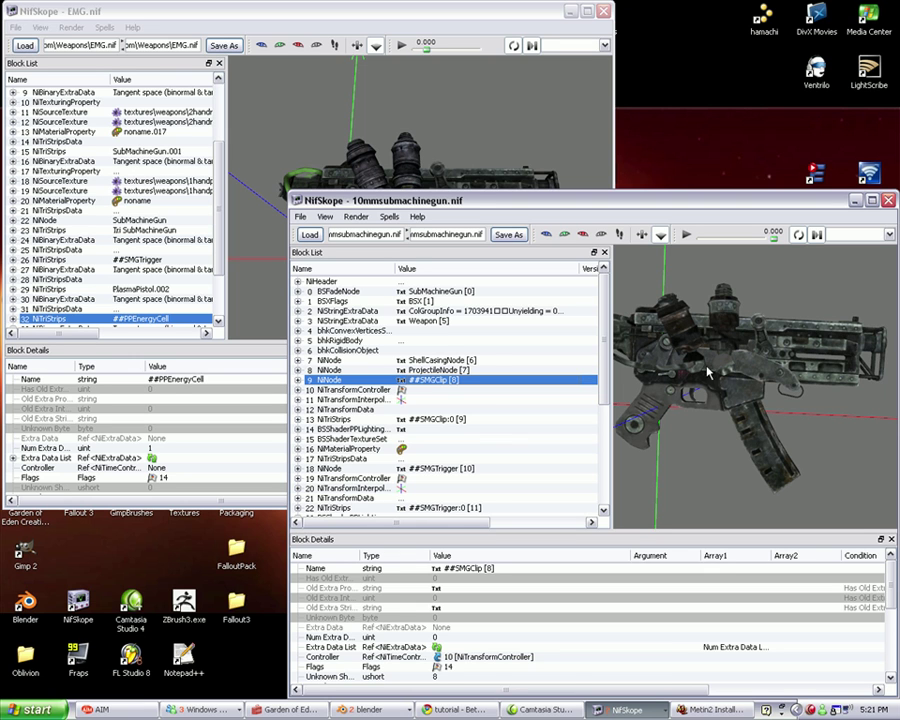
right_click(452, 368)
mouse_move(488, 441)
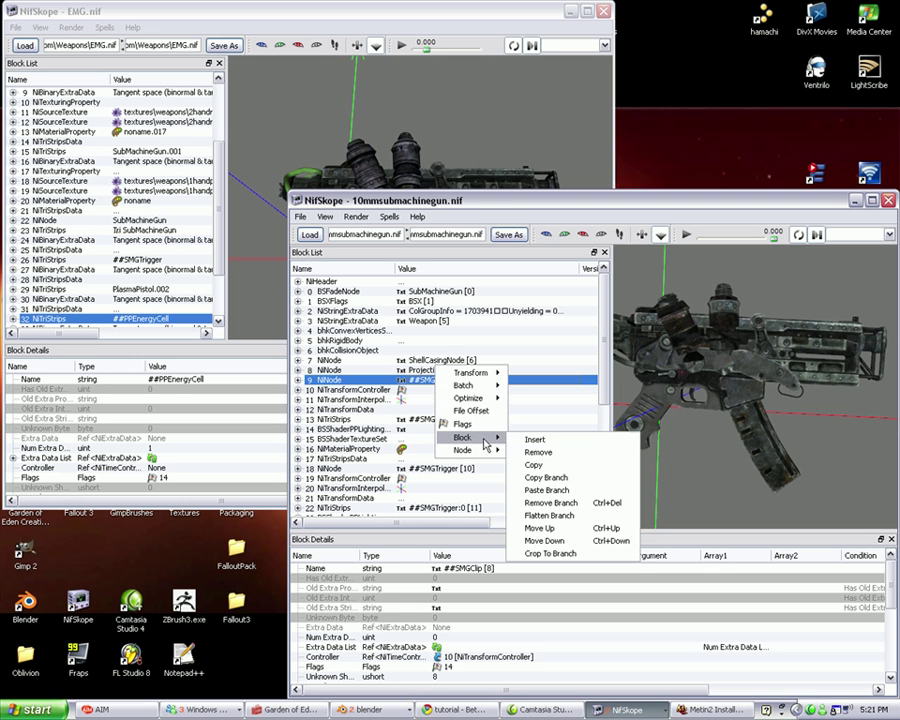
click(579, 492)
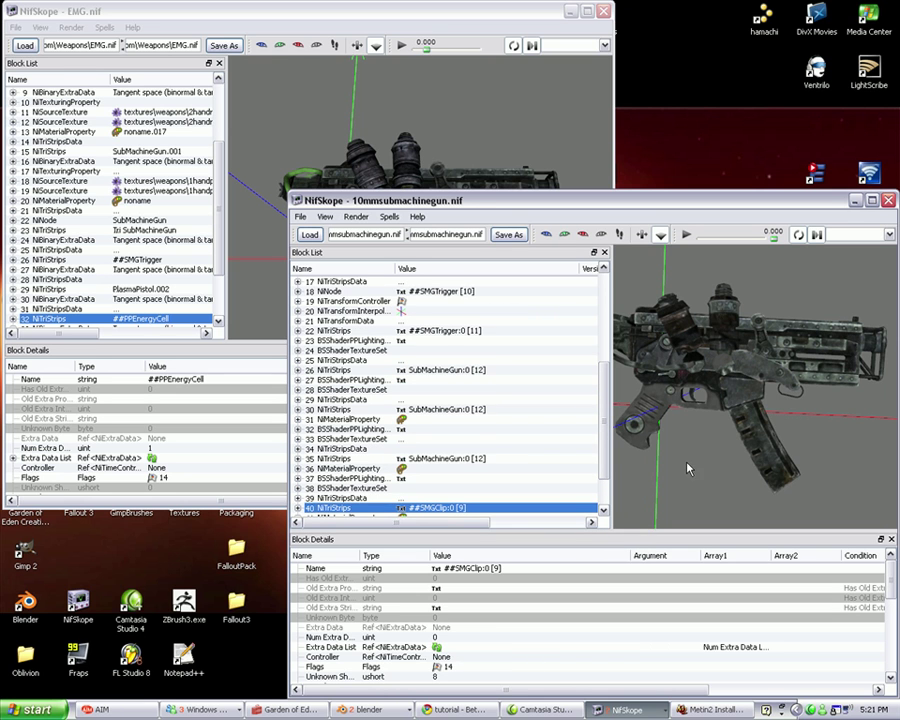
click(755, 439)
click(755, 439)
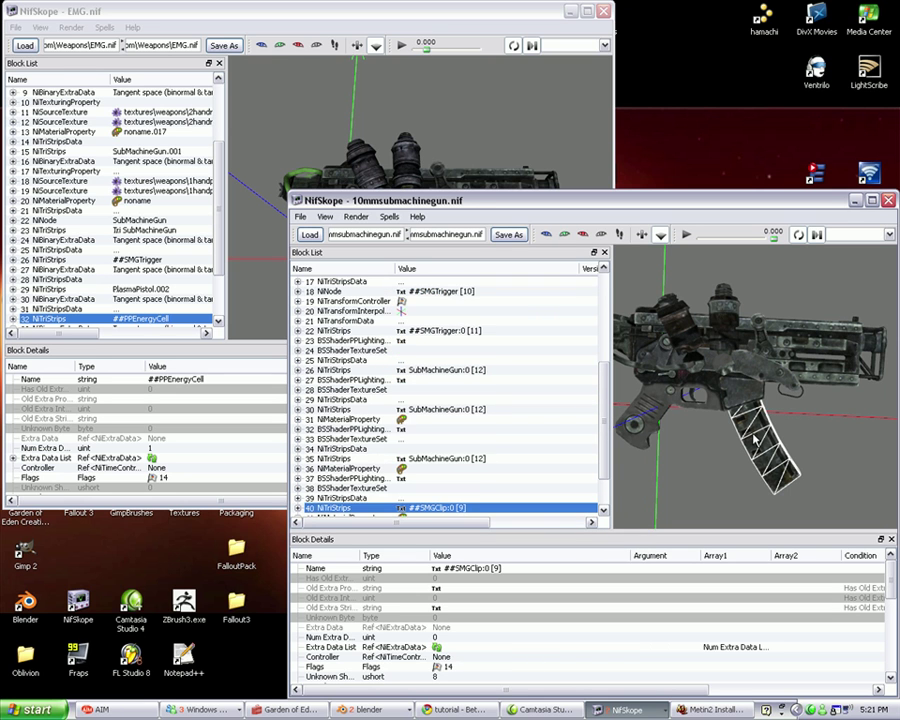
Copy the energy cell's block 38 NiTriStripsData in EMG.nif
click(755, 439)
click(470, 96)
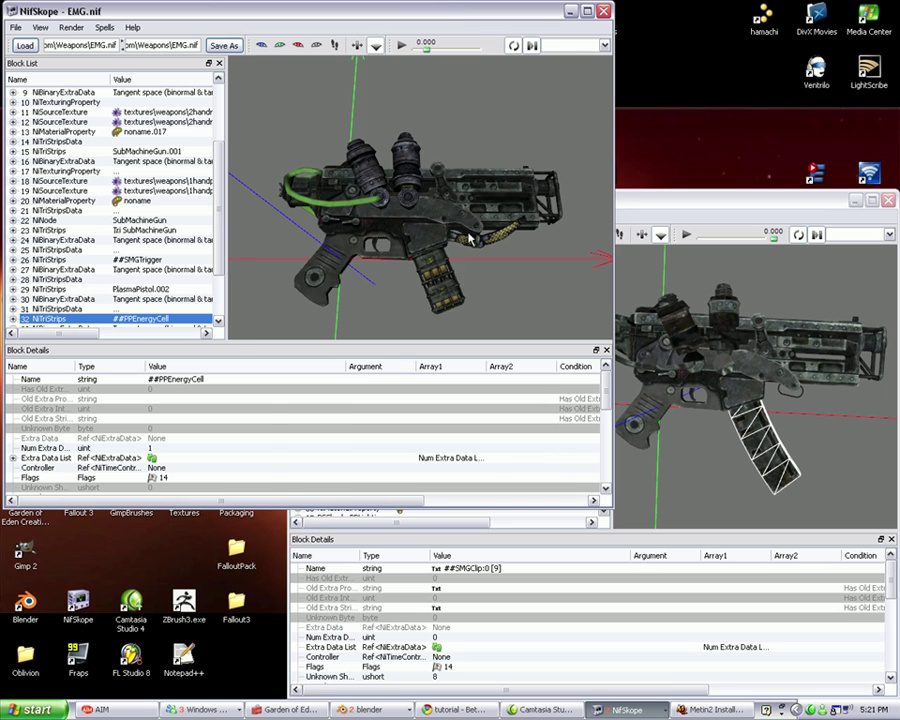
click(441, 278)
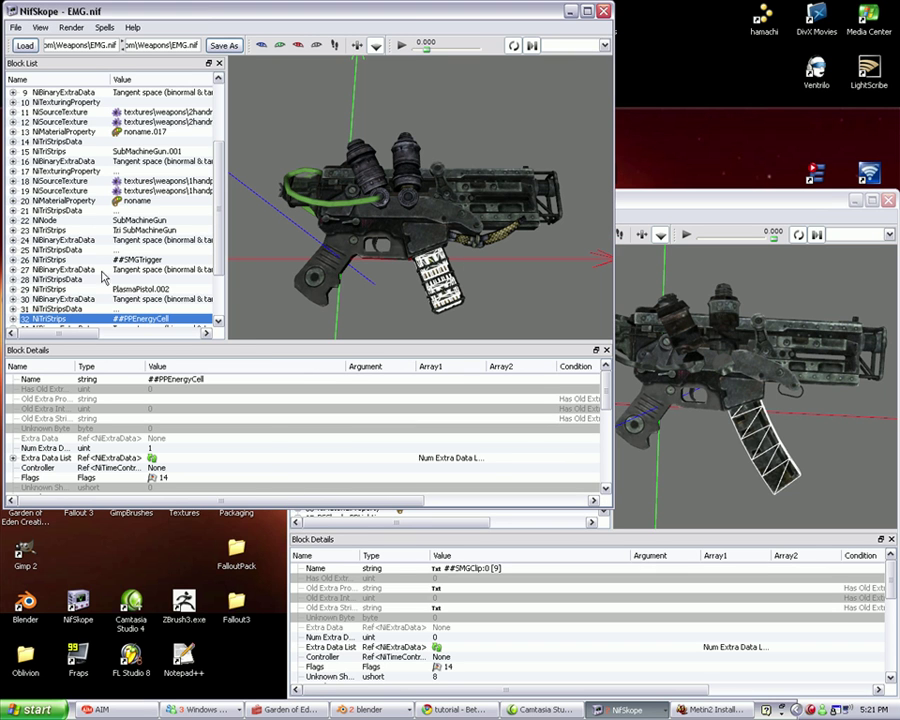
scroll(133, 270, down, 2)
scroll(68, 300, down, 1)
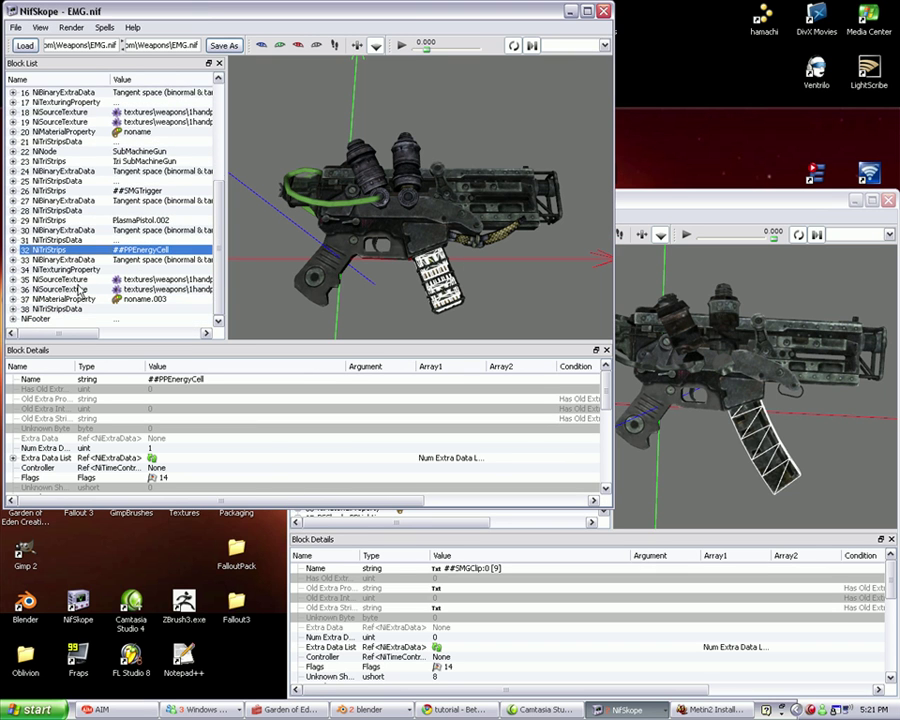
right_click(68, 310)
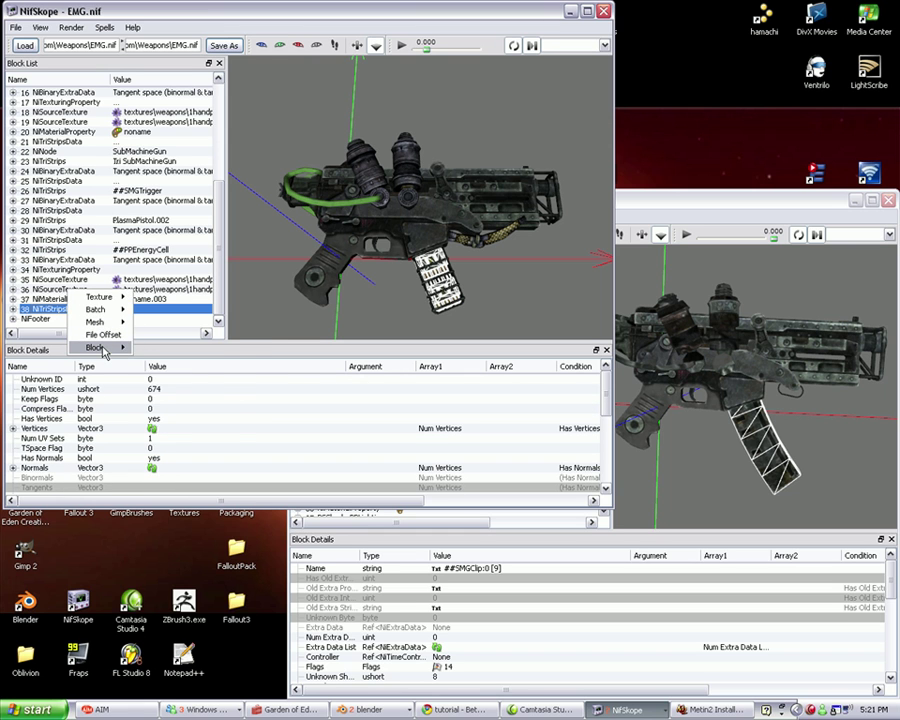
mouse_move(95, 347)
click(186, 374)
Paste it over magazine data block 17, accept the version warning, and inspect it
key(alt+Tab)
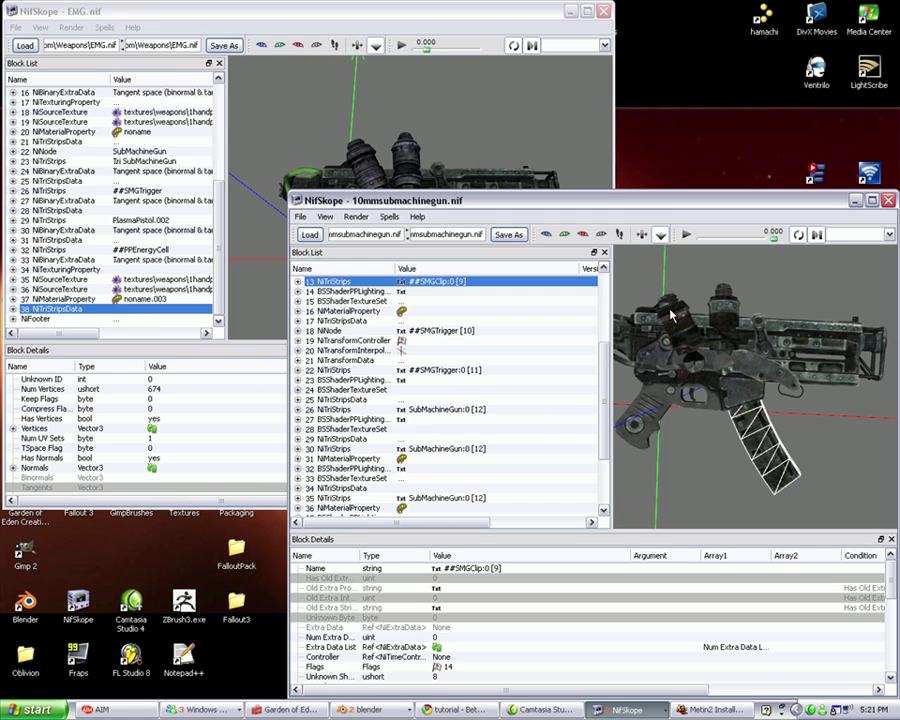
right_click(373, 318)
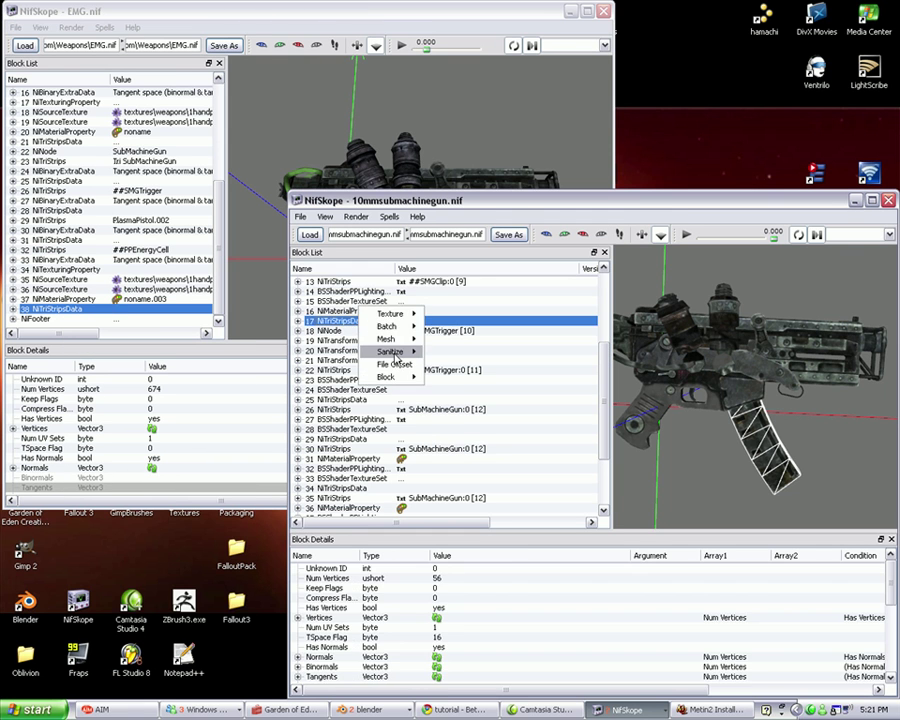
mouse_move(397, 380)
click(488, 484)
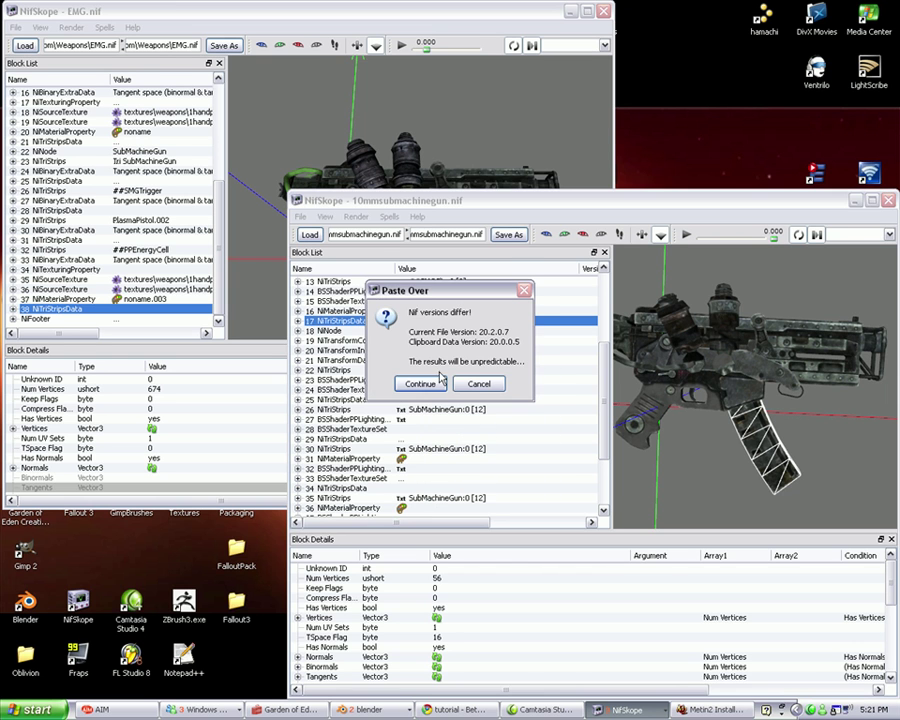
click(420, 384)
drag(717, 463, 513, 172)
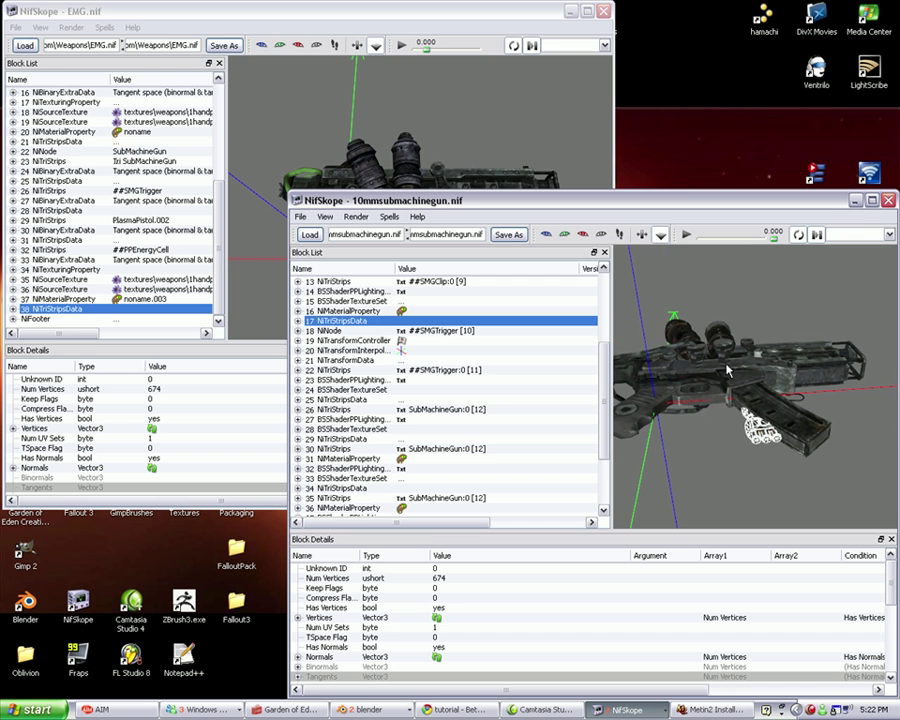
Copy the other clip part's block 21 NiTriStripsData in EMG.nif
click(481, 17)
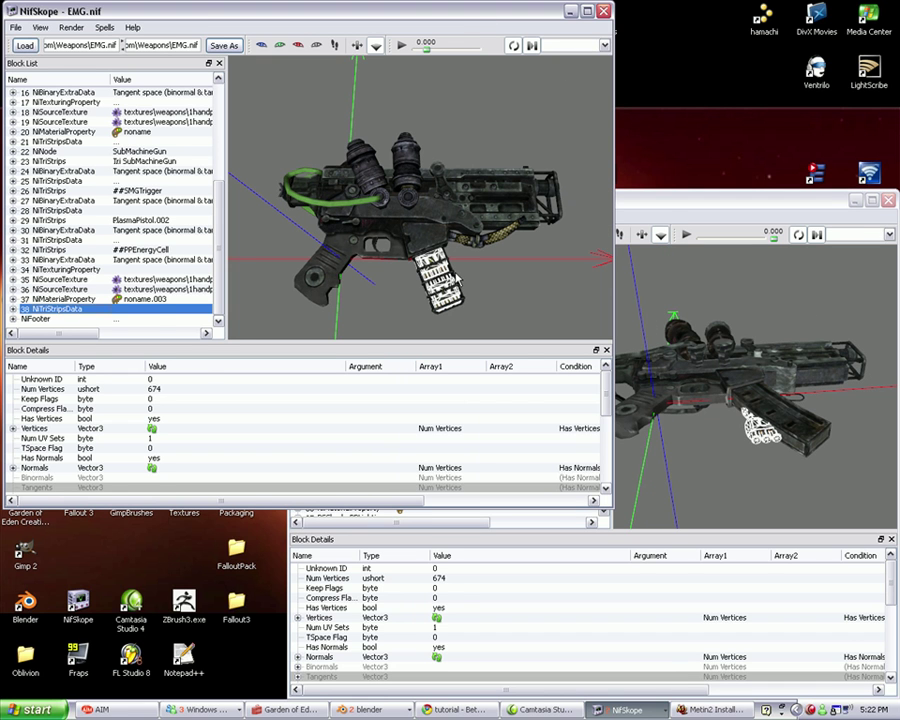
click(451, 281)
right_click(62, 150)
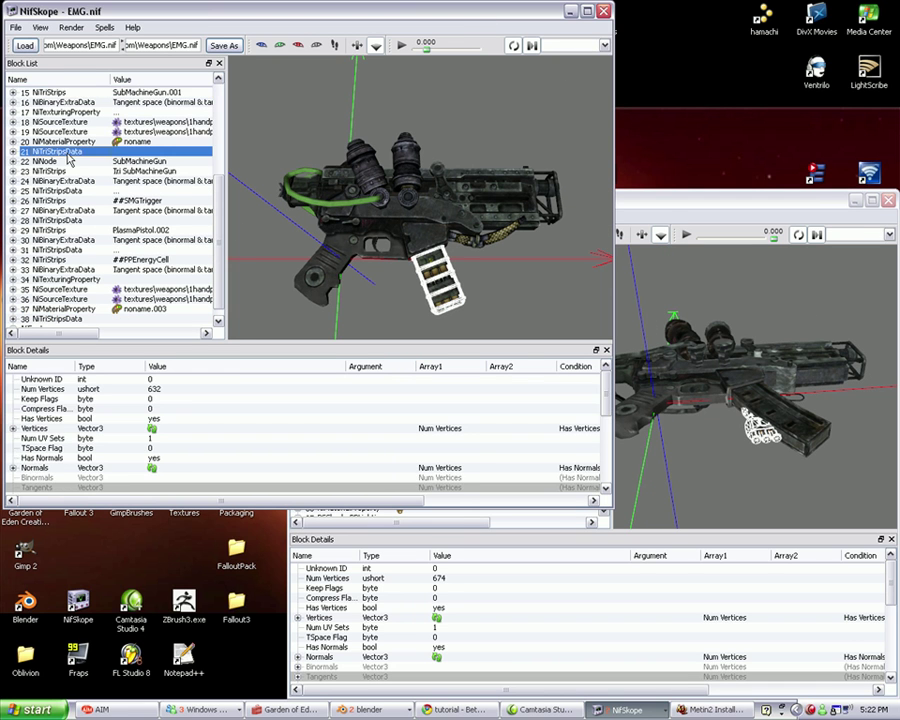
mouse_move(85, 196)
click(225, 219)
Paste it over the duplicate magazine's data block 44, accepting the version warning
click(701, 203)
drag(742, 322, 746, 442)
click(778, 442)
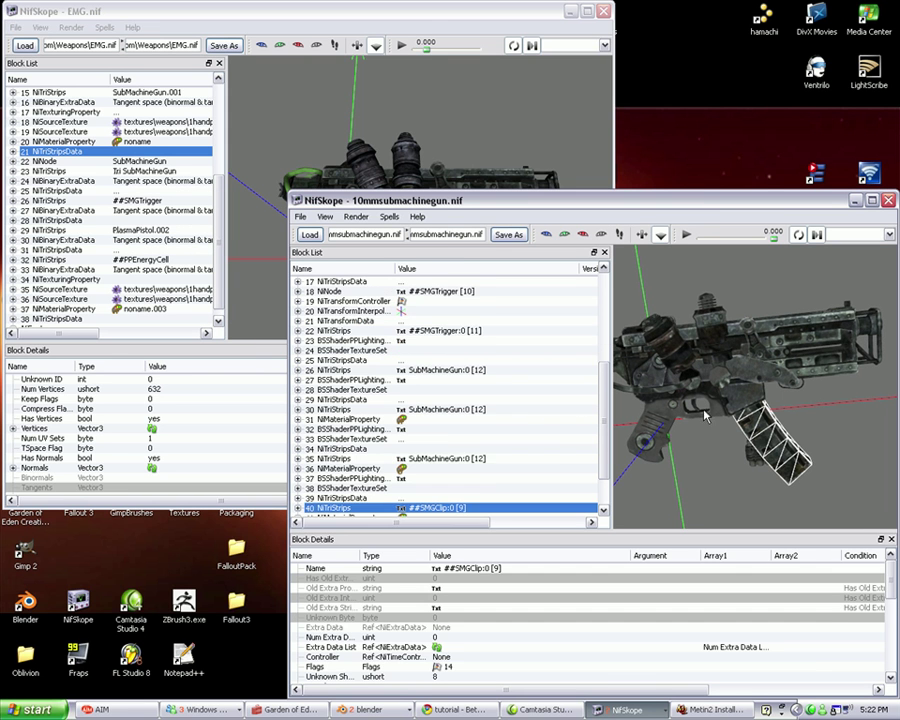
scroll(436, 450, down, 2)
click(392, 497)
right_click(390, 494)
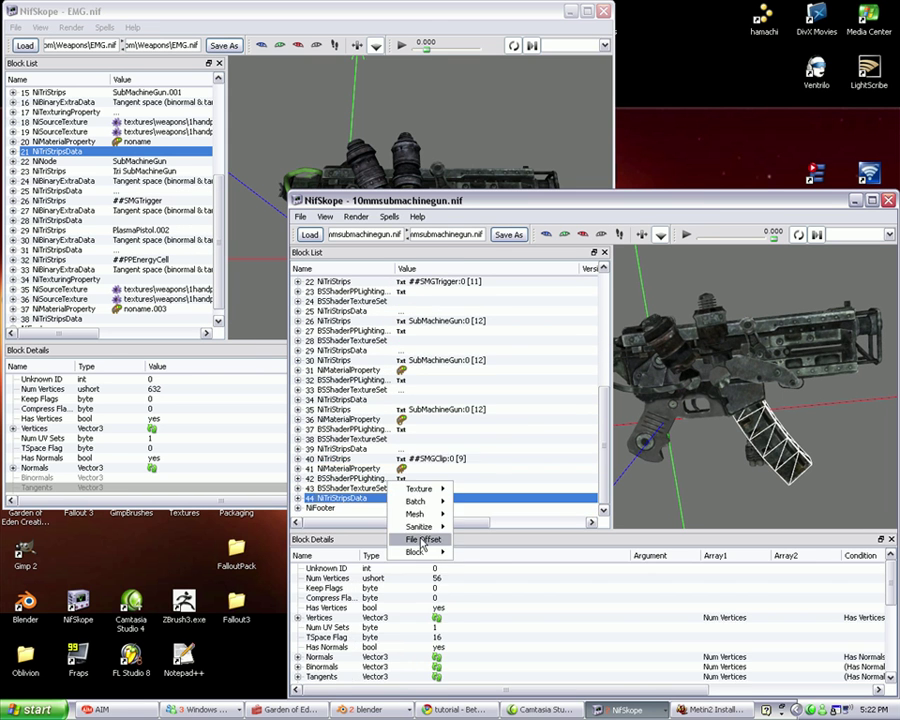
mouse_move(433, 556)
click(522, 604)
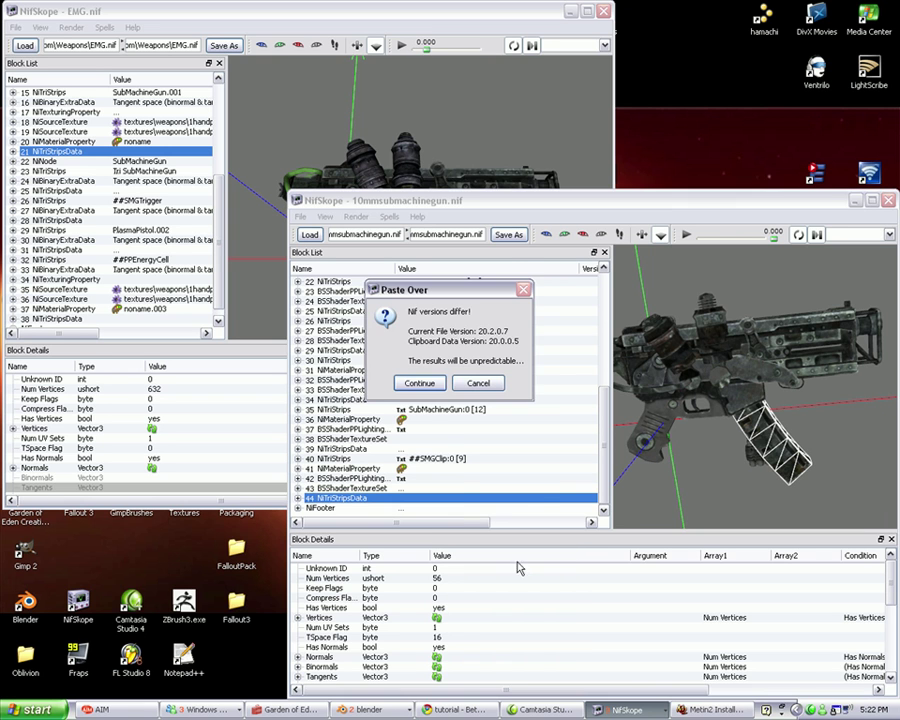
click(420, 385)
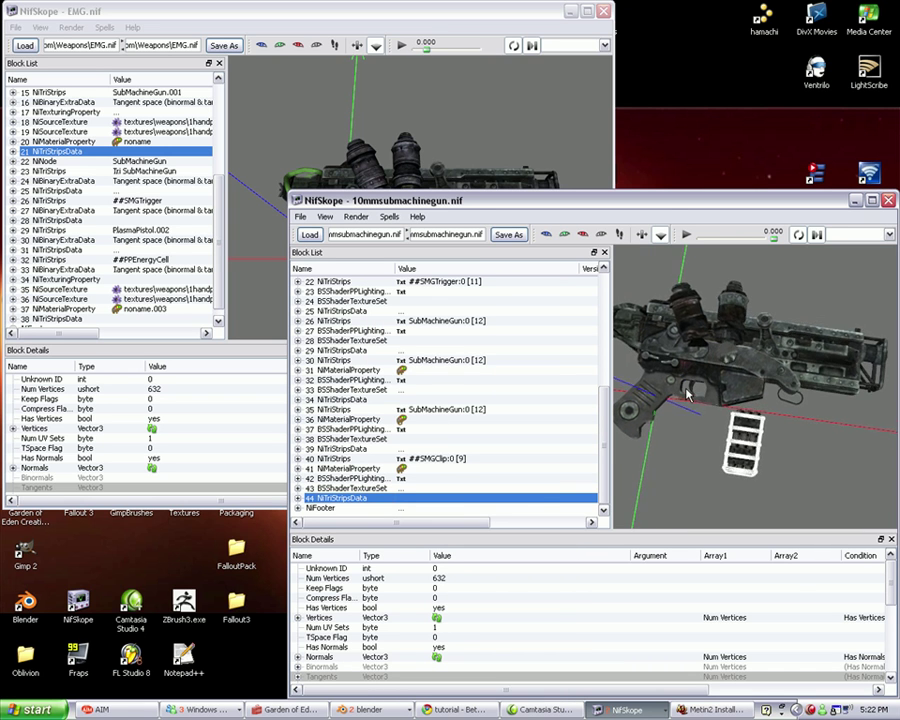
Select the original magazine block 13 ##SMGClip:0
scroll(698, 393, up, 4)
drag(698, 400, 731, 425)
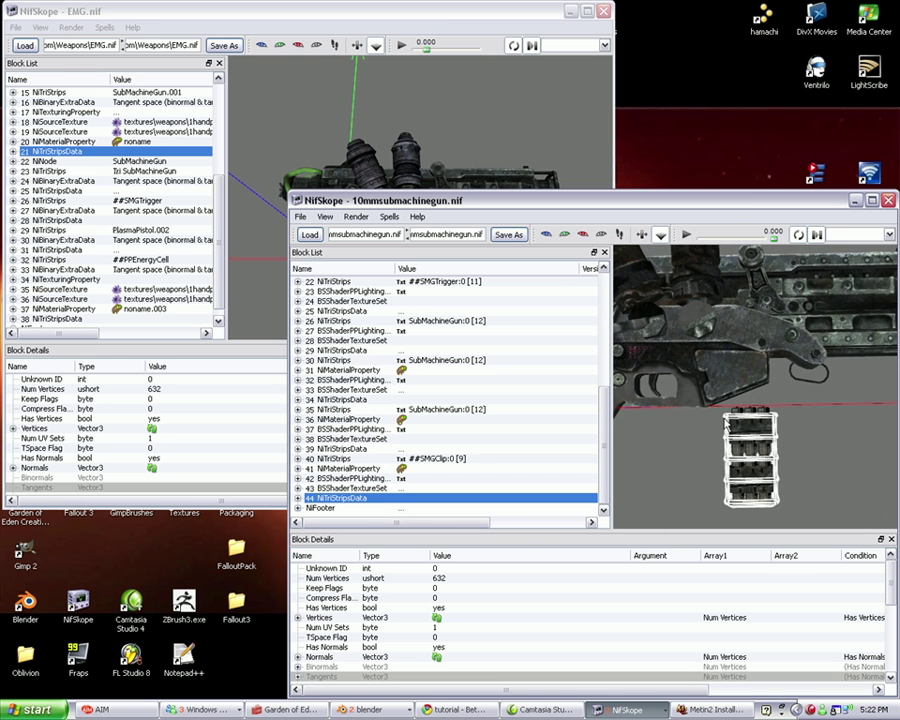
click(725, 423)
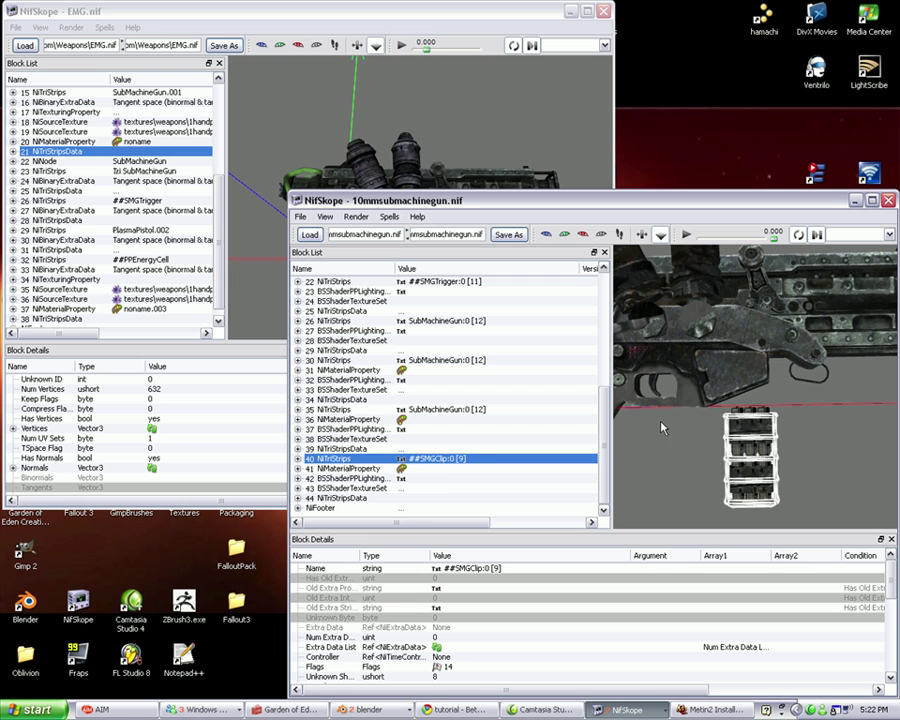
click(730, 432)
scroll(506, 330, up, 1)
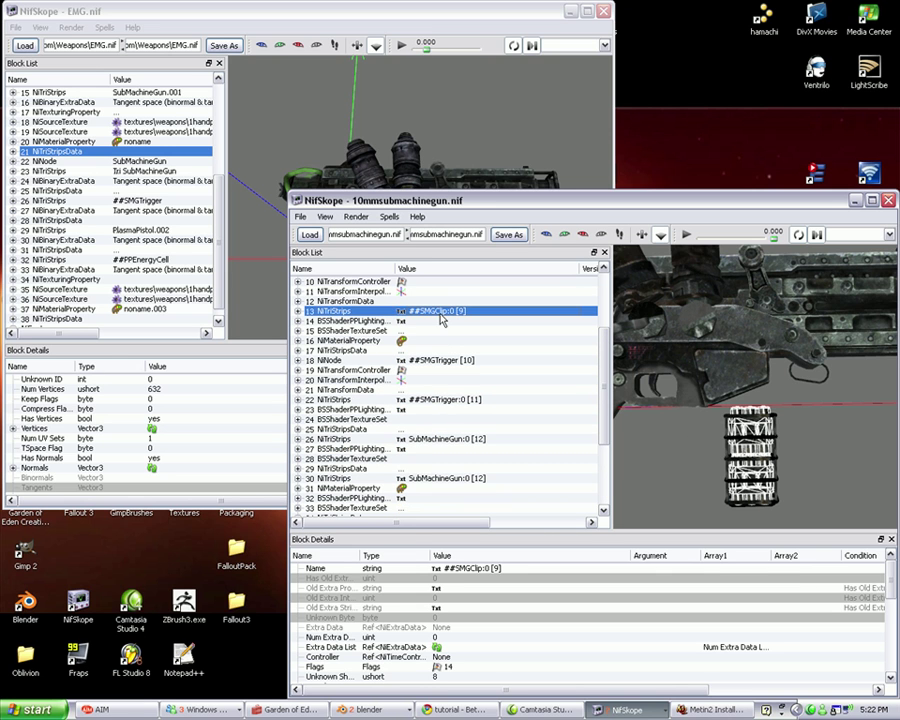
scroll(526, 588, down, 2)
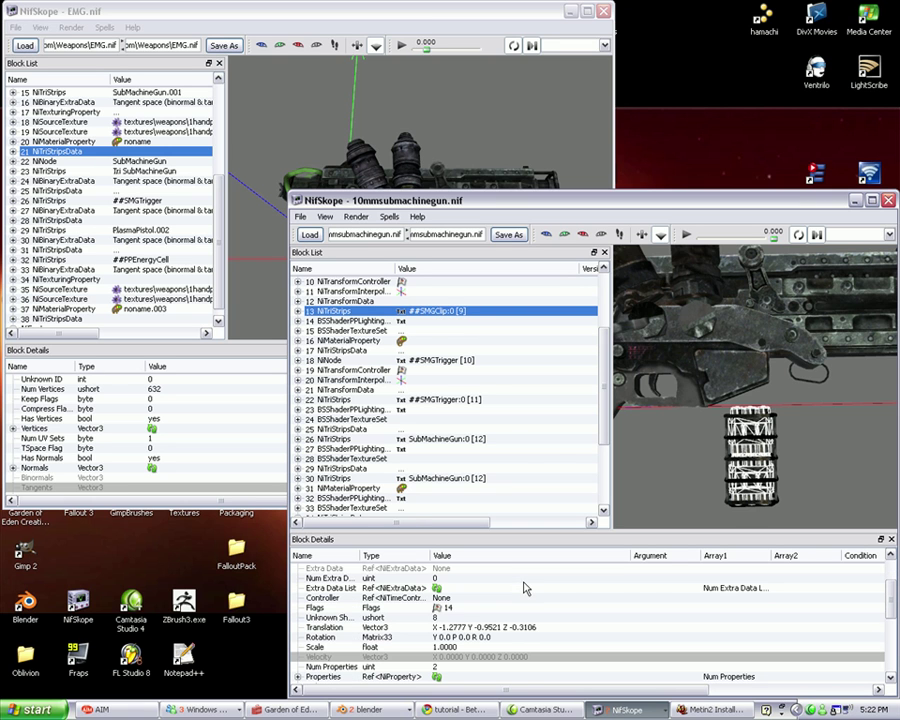
Set the clip's Translation to X/Y/Z 0
click(455, 628)
click(462, 628)
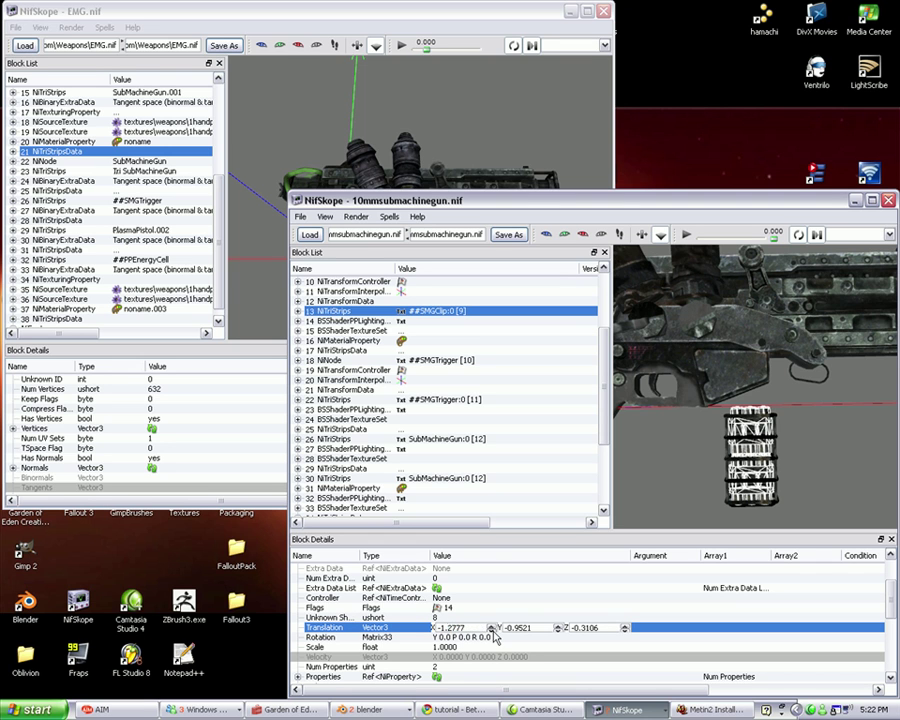
double_click(470, 627)
text(0)
key(Tab)
text(0)
key(Tab)
text(0)
key(Return)
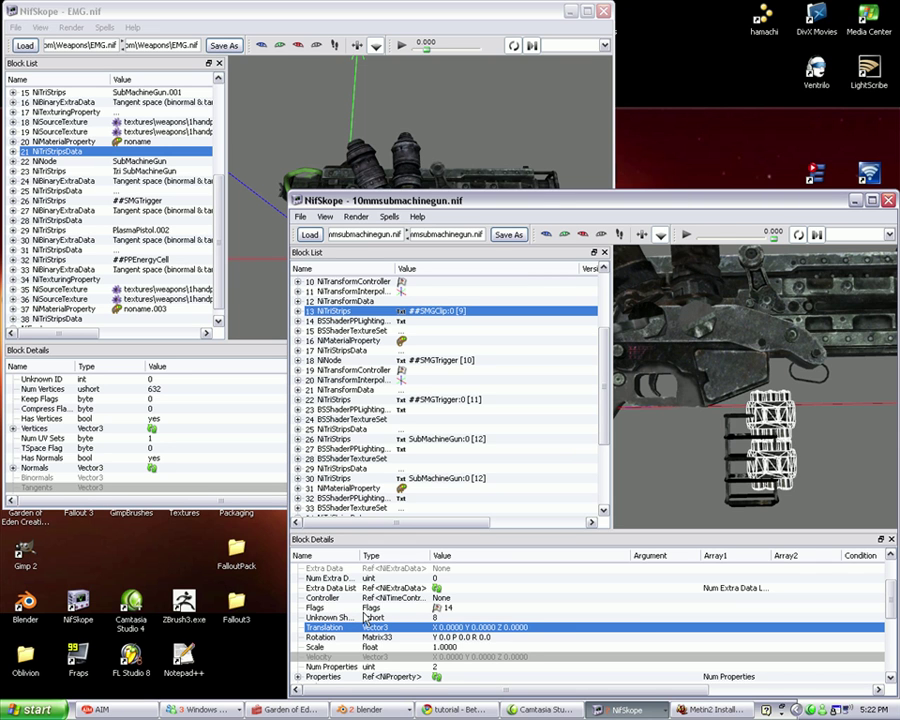
Set the clip's Rotation to Y 0, P 0, R 45 and view it textured
double_click(460, 643)
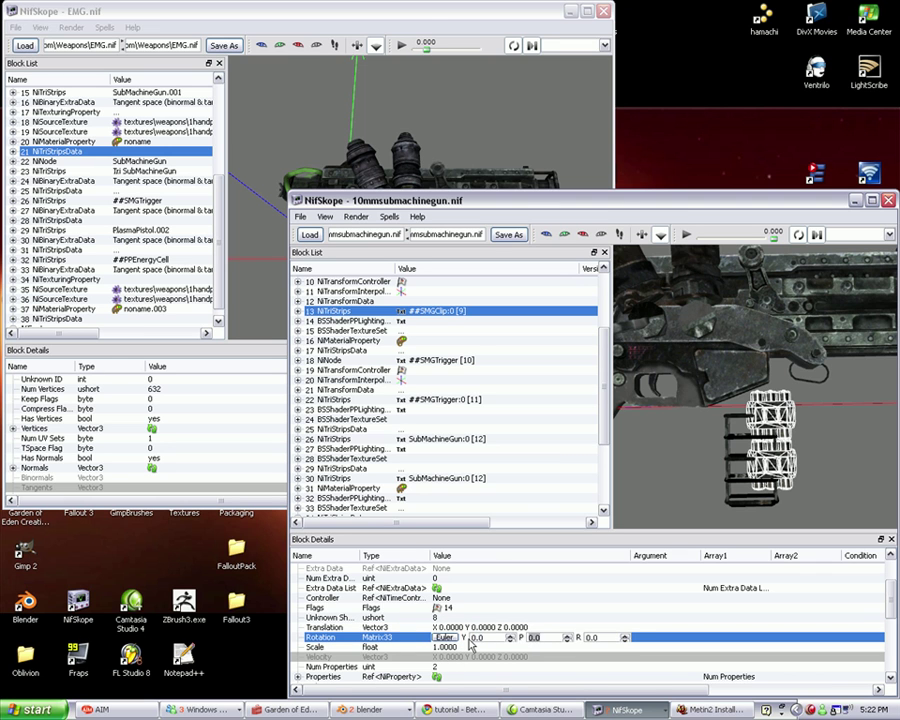
key(Return)
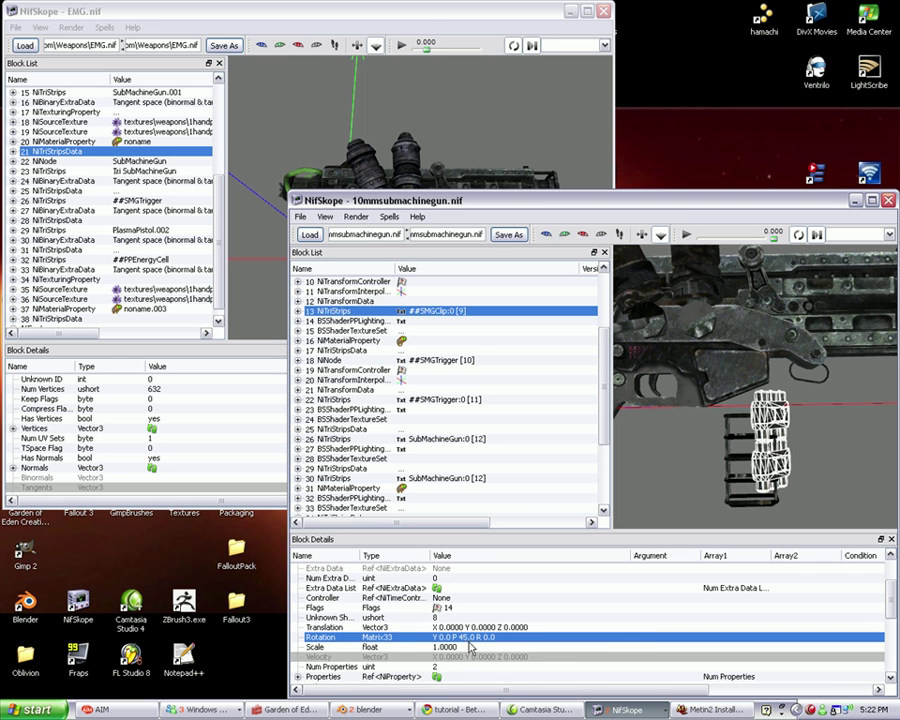
double_click(472, 638)
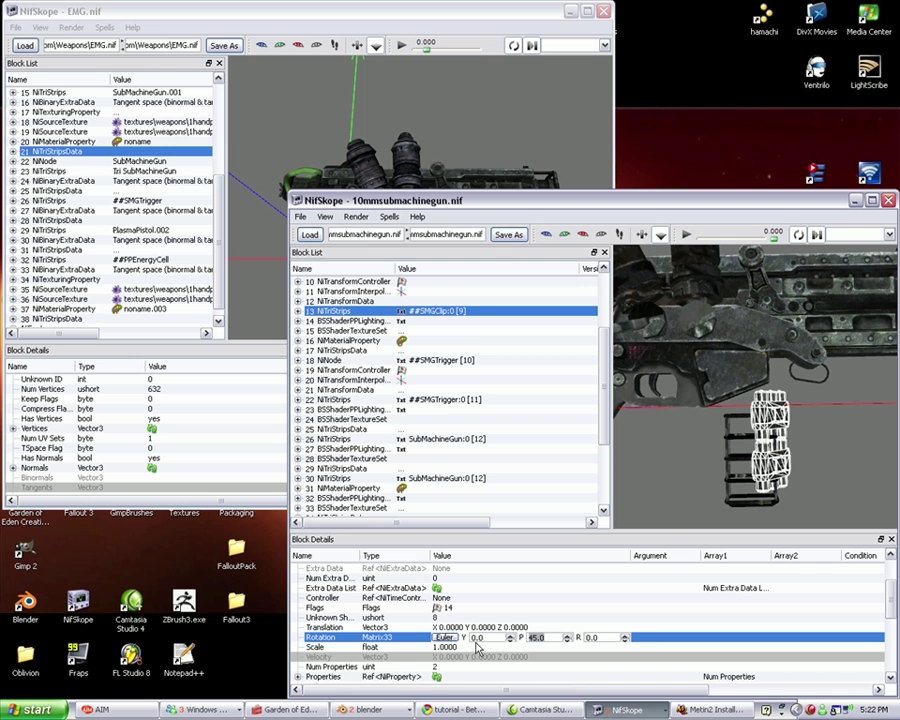
text(0)
key(Tab)
text(45)
key(Return)
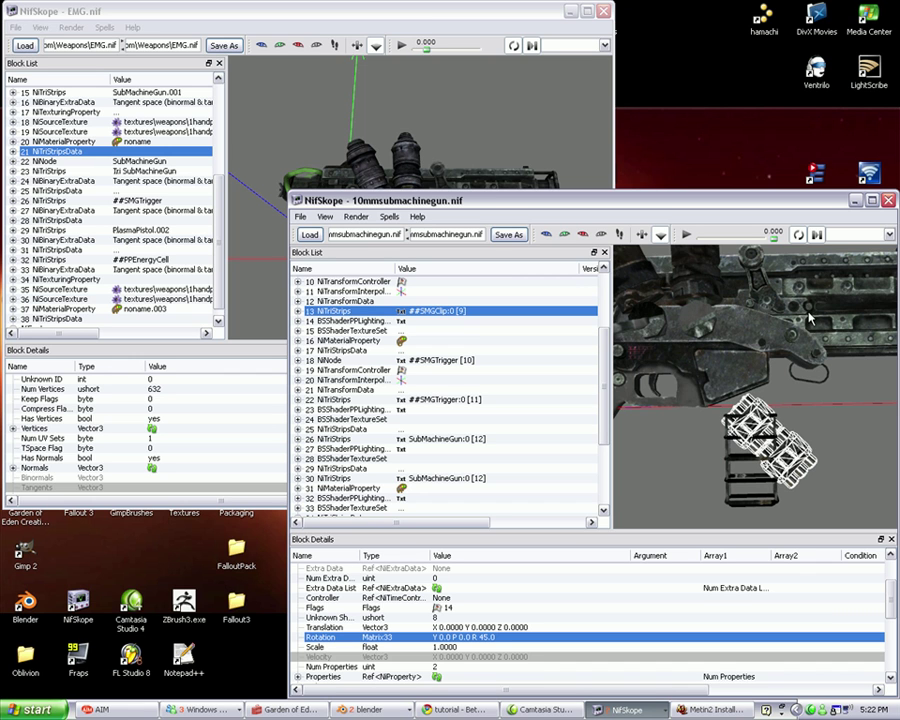
click(681, 440)
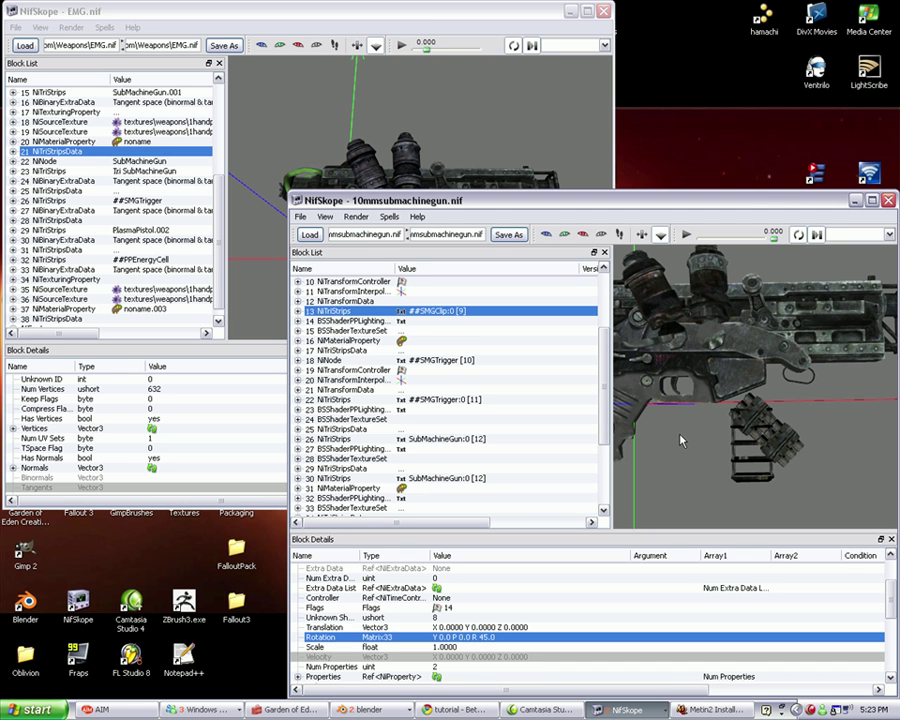
scroll(690, 442, down, 2)
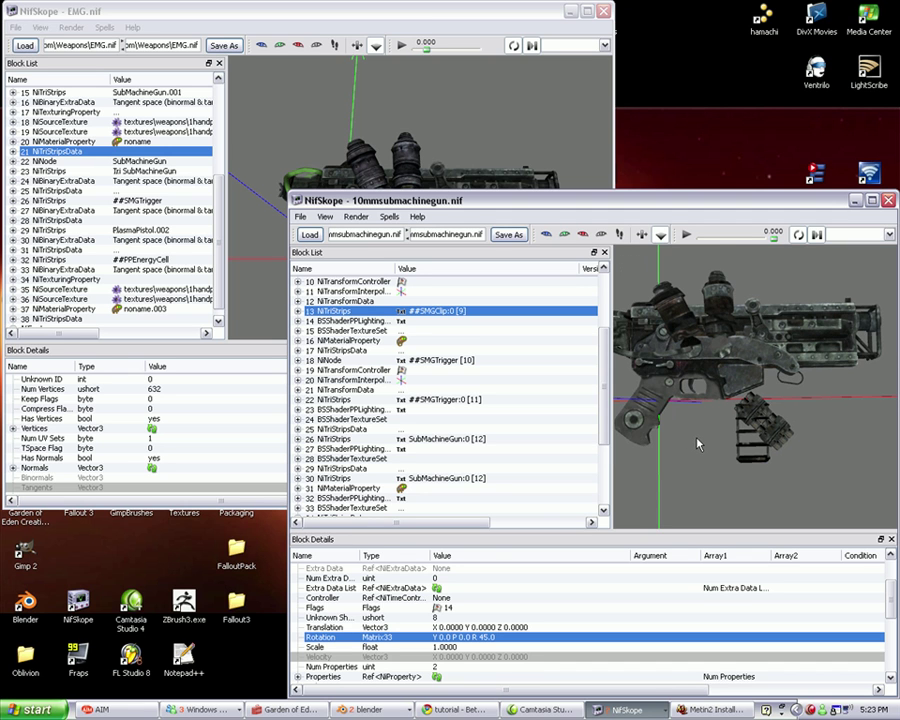
scroll(697, 443, up, 2)
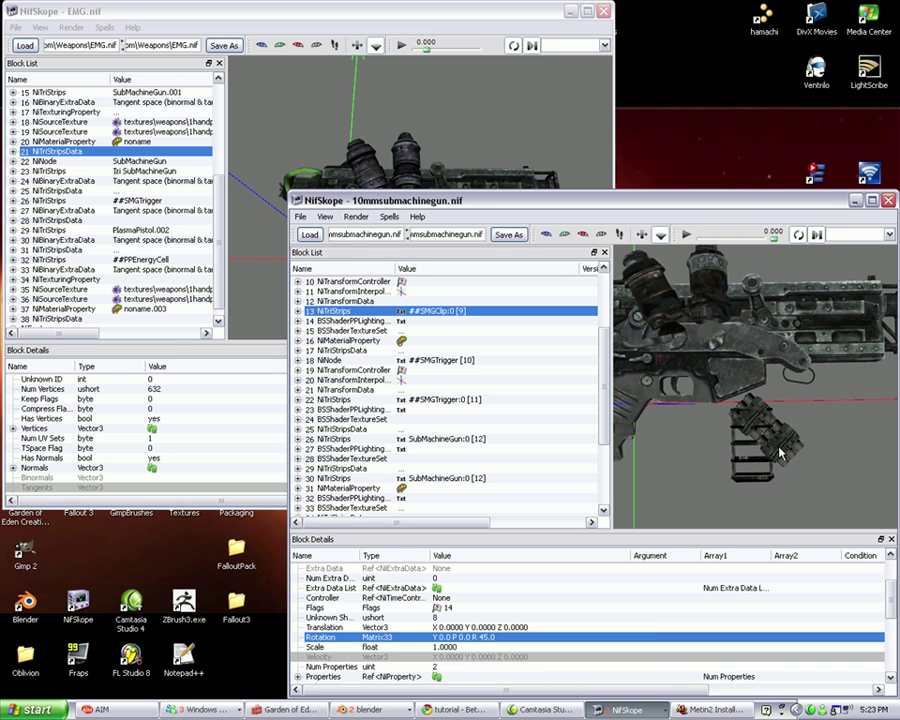
Orbit the gun to its top and select the sight cylinders' NiTriStrips block 30
drag(755, 418, 726, 457)
click(676, 344)
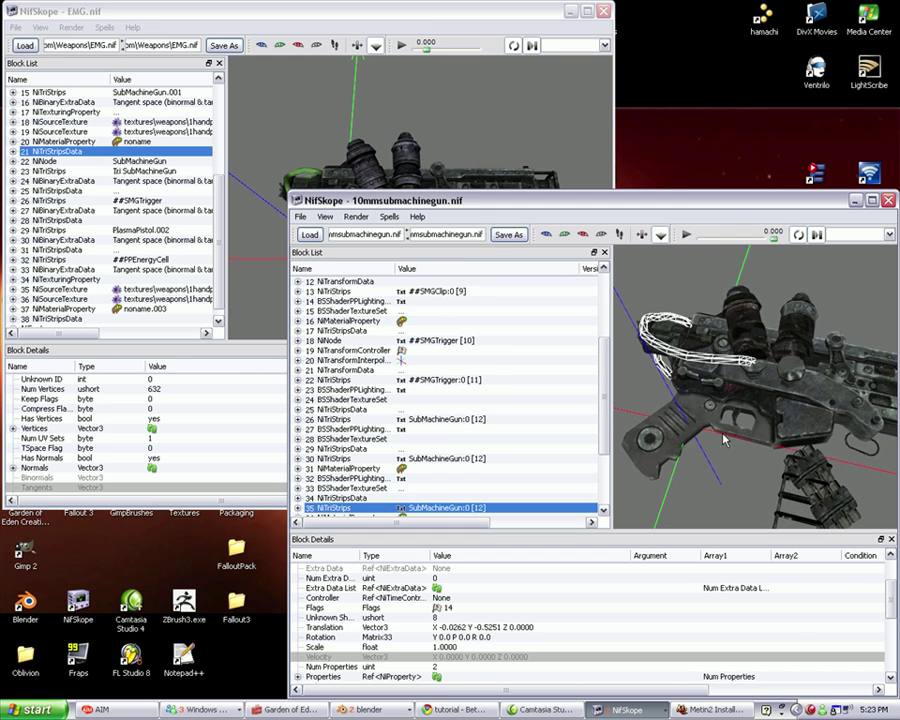
mouse_move(724, 438)
mouse_down()
mouse_move(732, 388)
mouse_move(738, 449)
mouse_up()
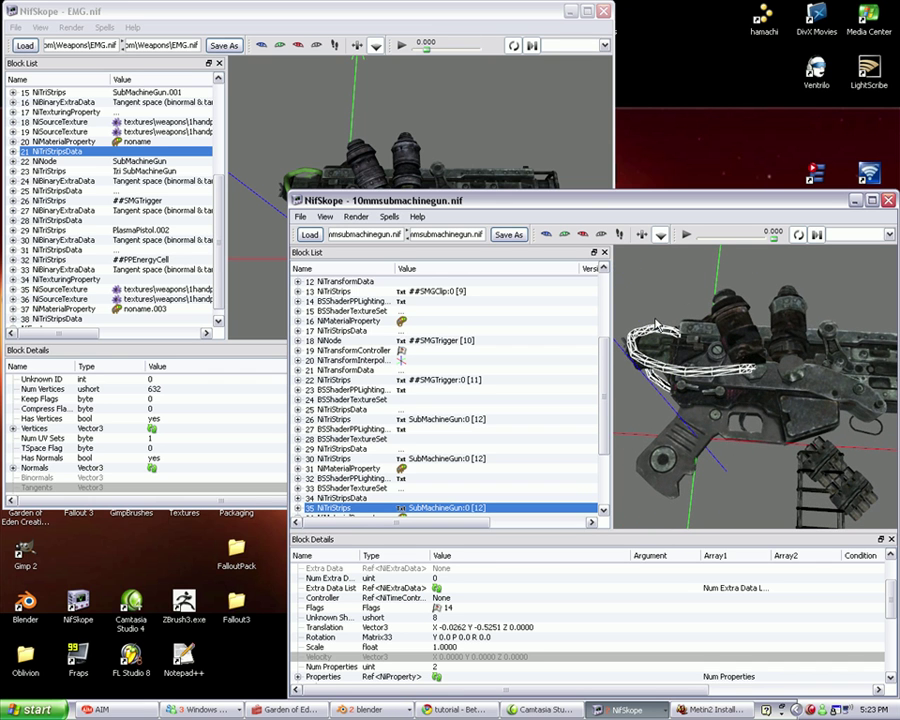
drag(756, 373, 746, 389)
click(777, 345)
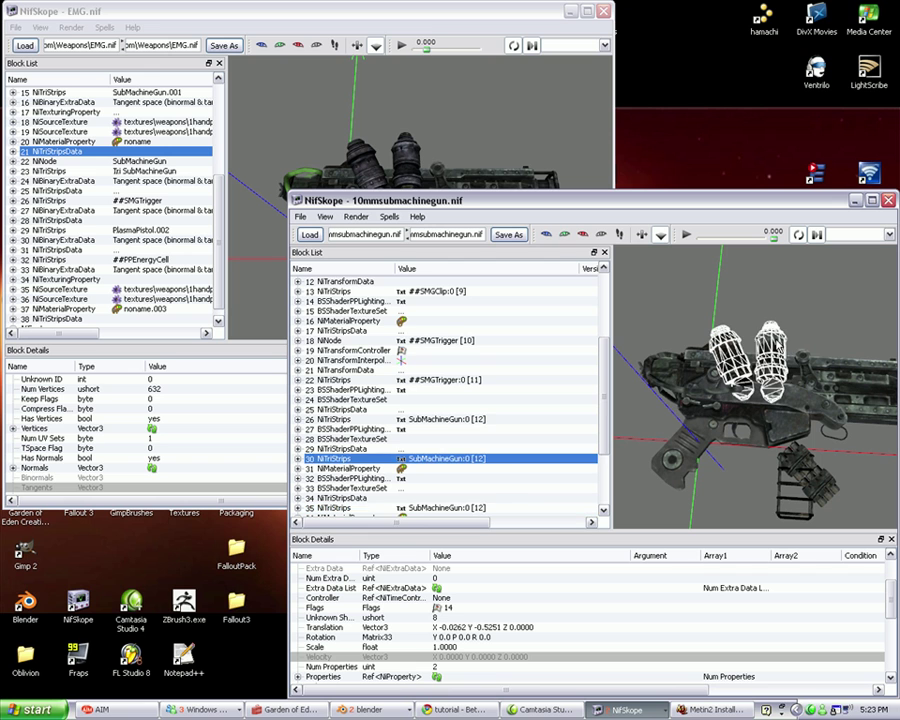
scroll(414, 456, down, 2)
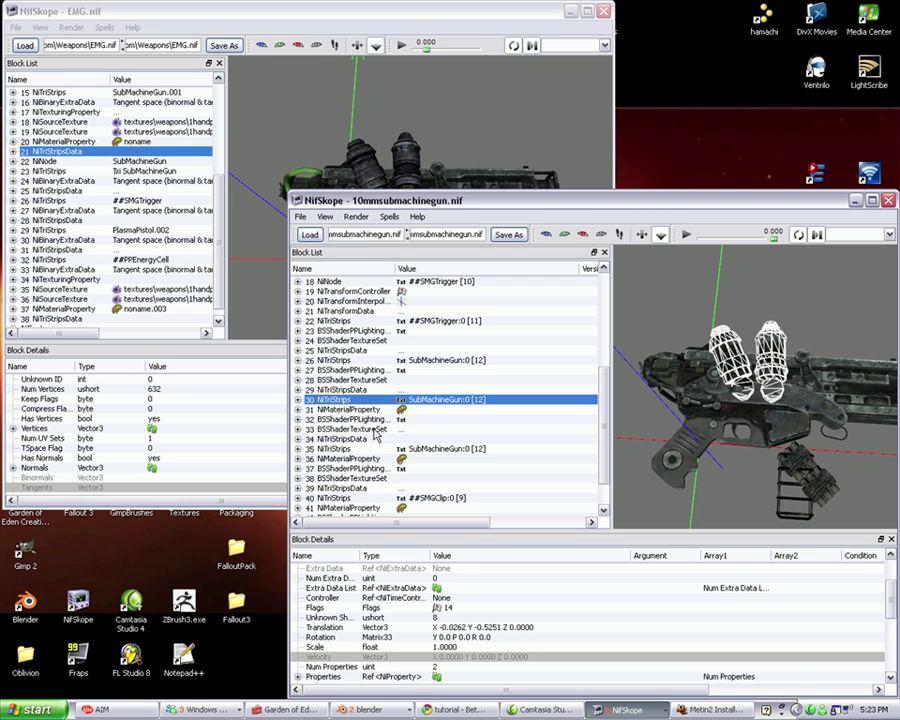
Open BSShaderTextureSet block 33, expand Textures and step through its six slots
click(374, 430)
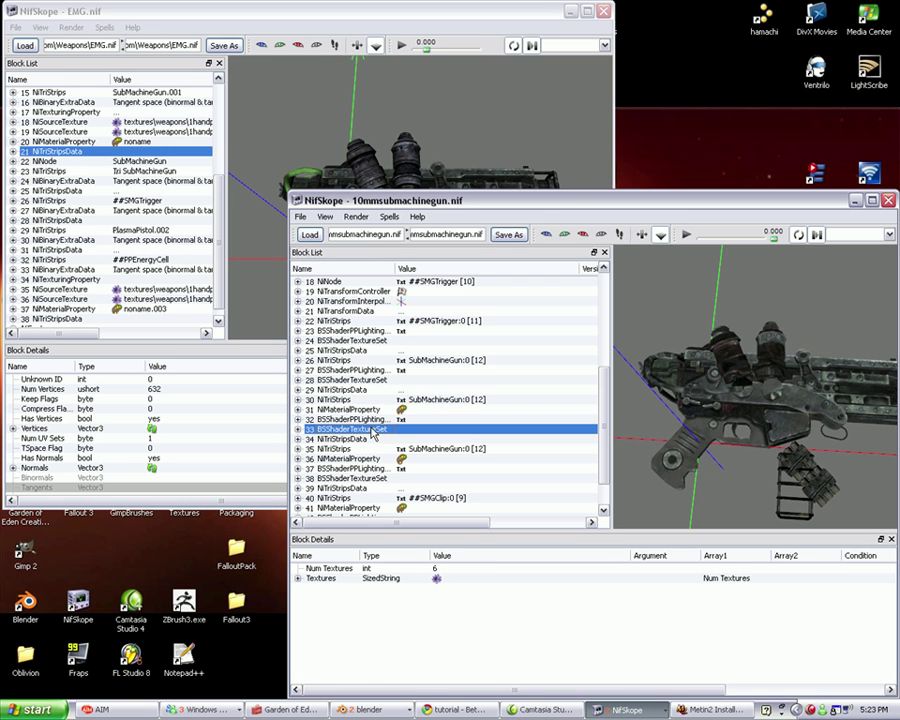
click(298, 579)
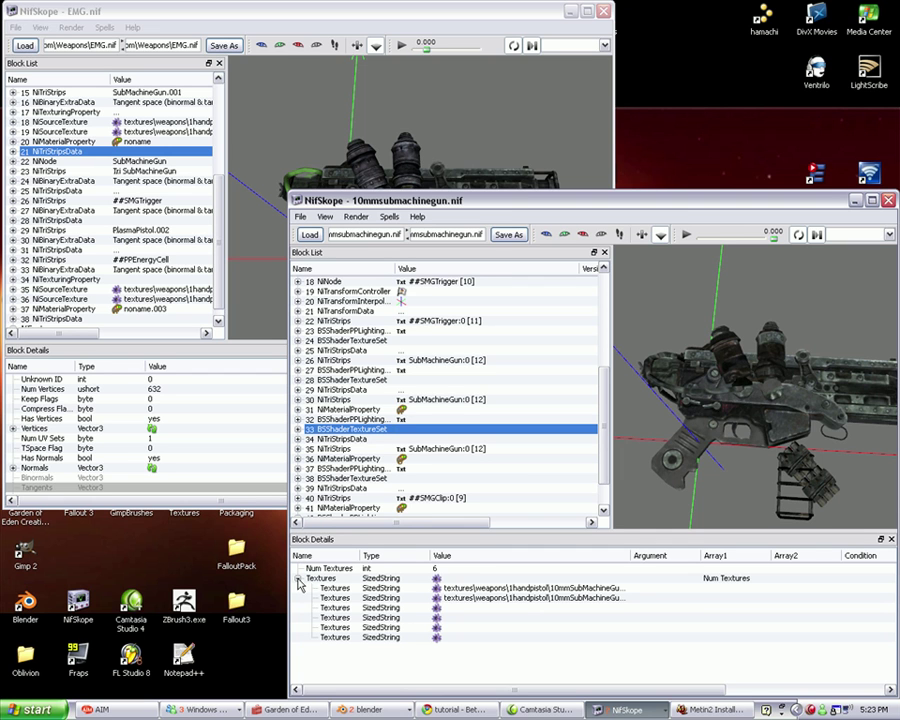
click(446, 597)
click(450, 607)
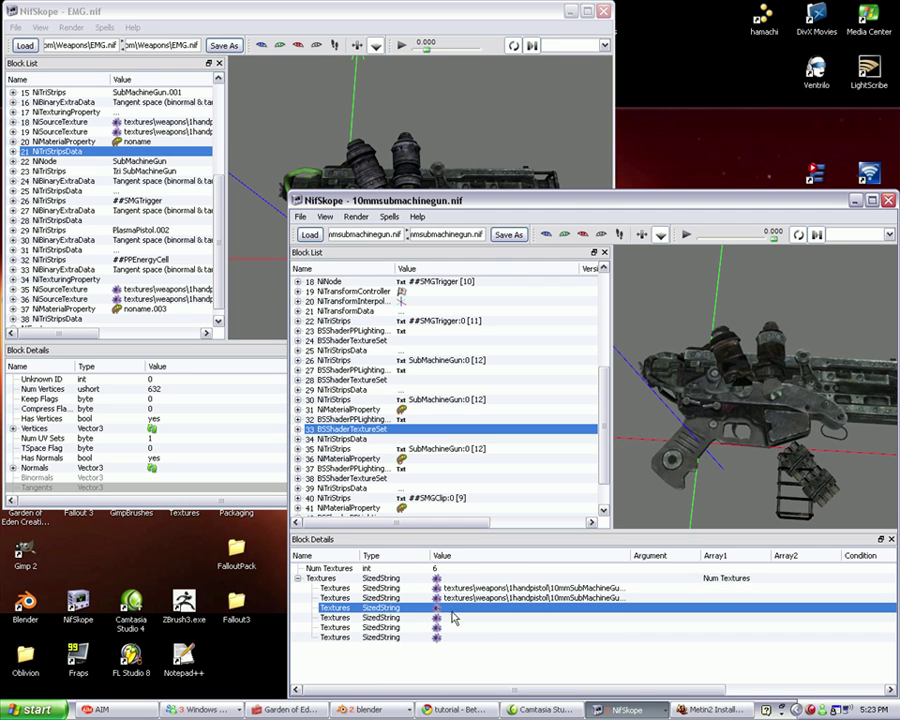
key(Down)
key(Down)
key(Down)
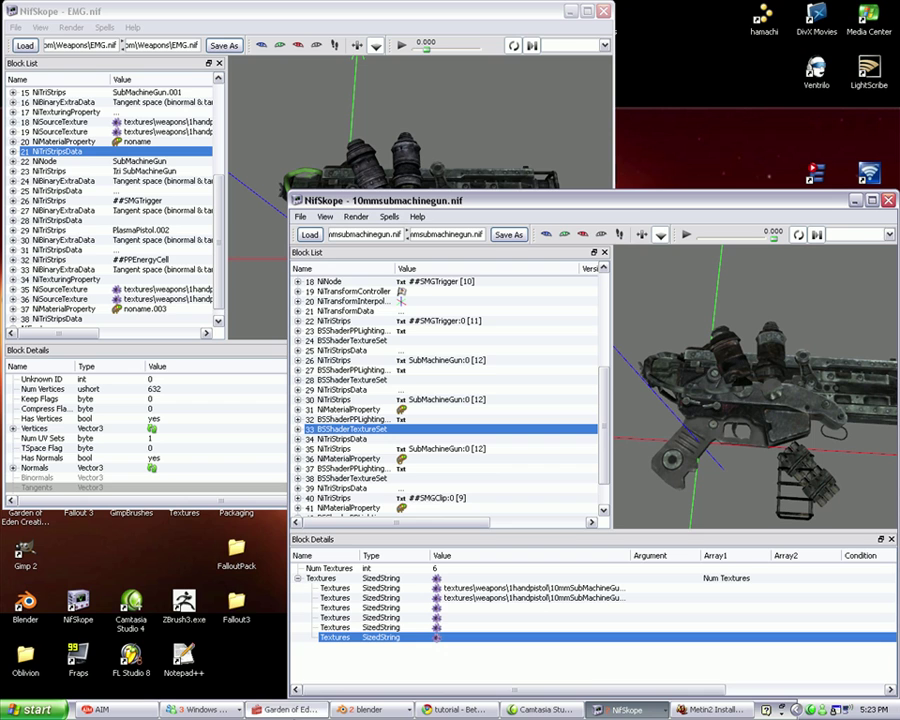
click(290, 710)
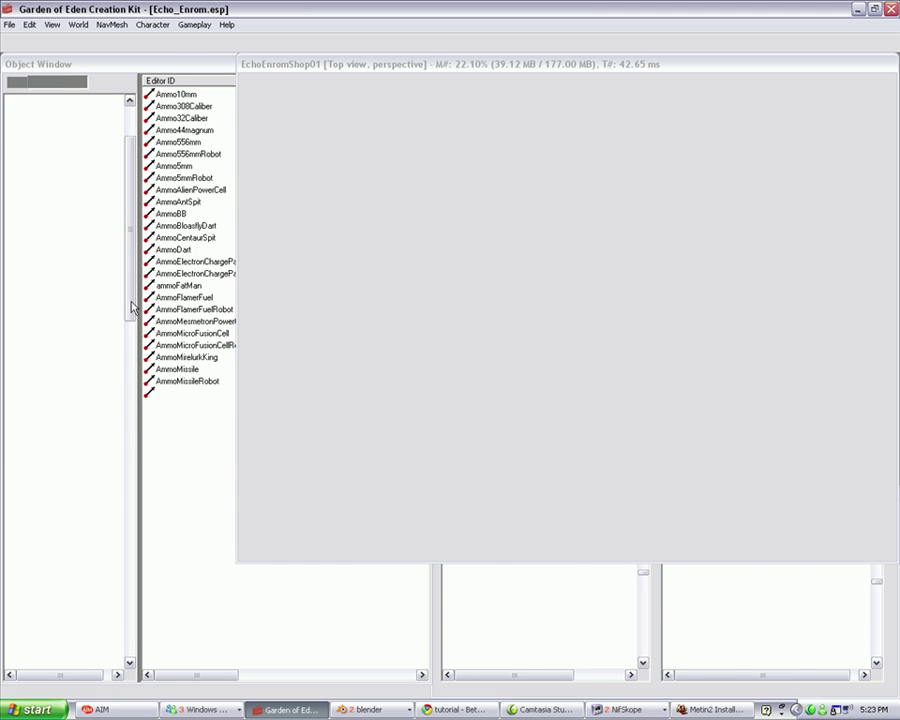
drag(126, 308, 127, 370)
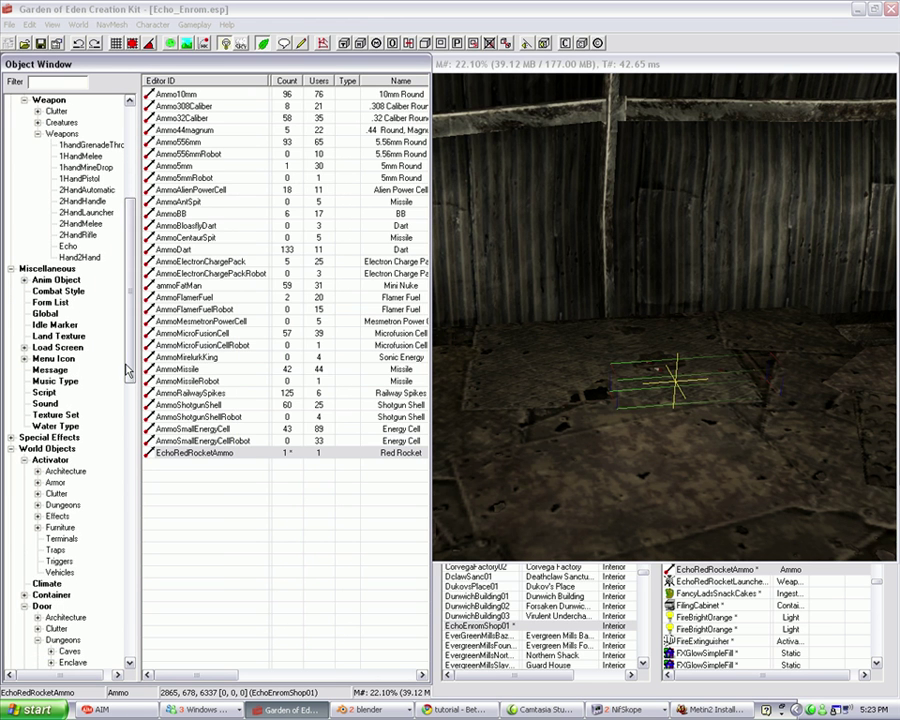
click(56, 414)
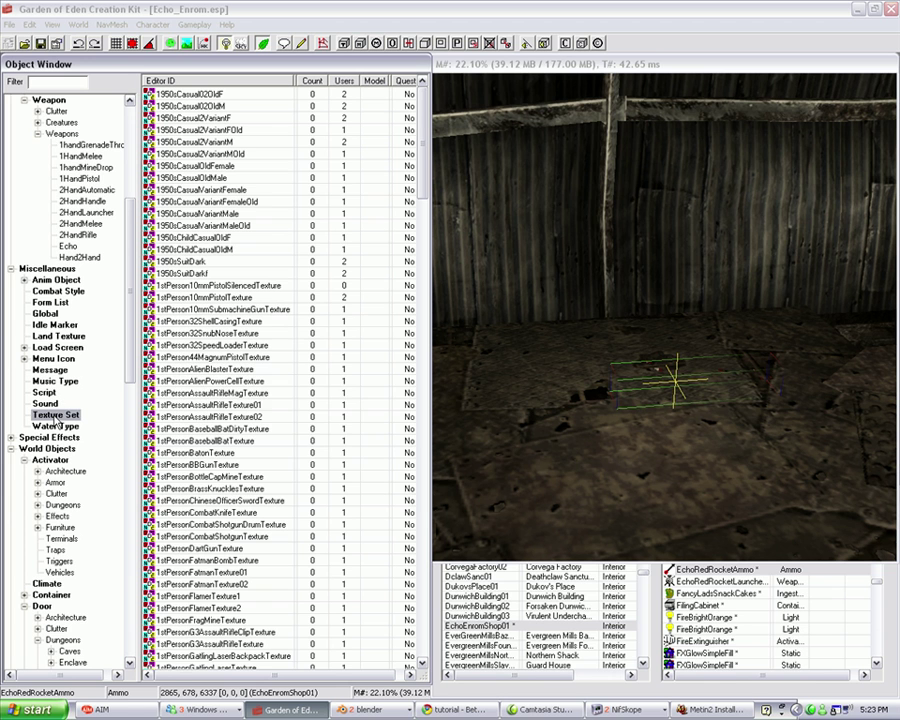
right_click(265, 398)
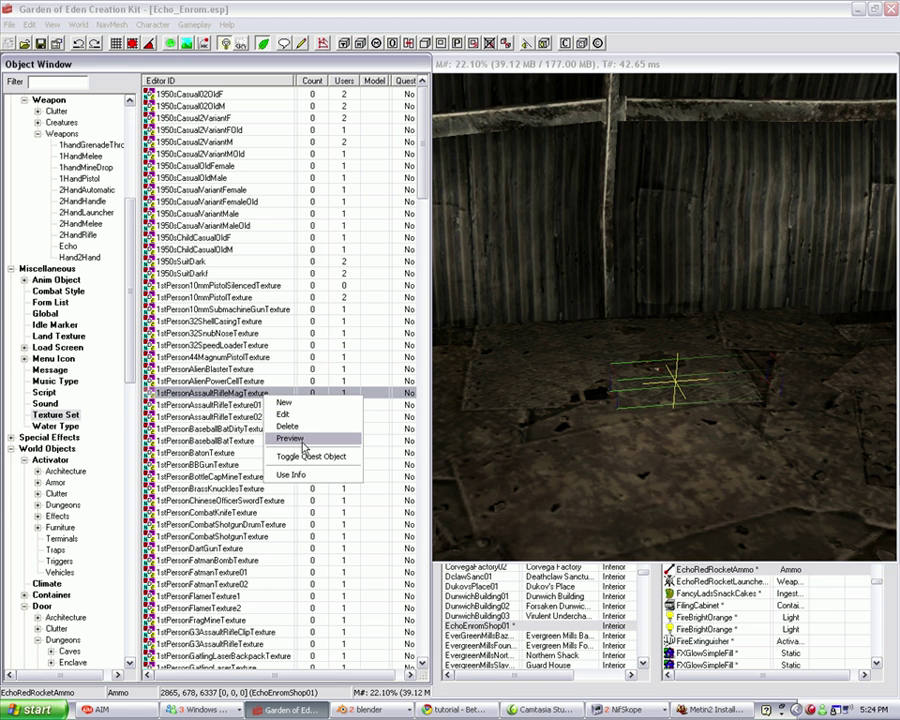
click(284, 402)
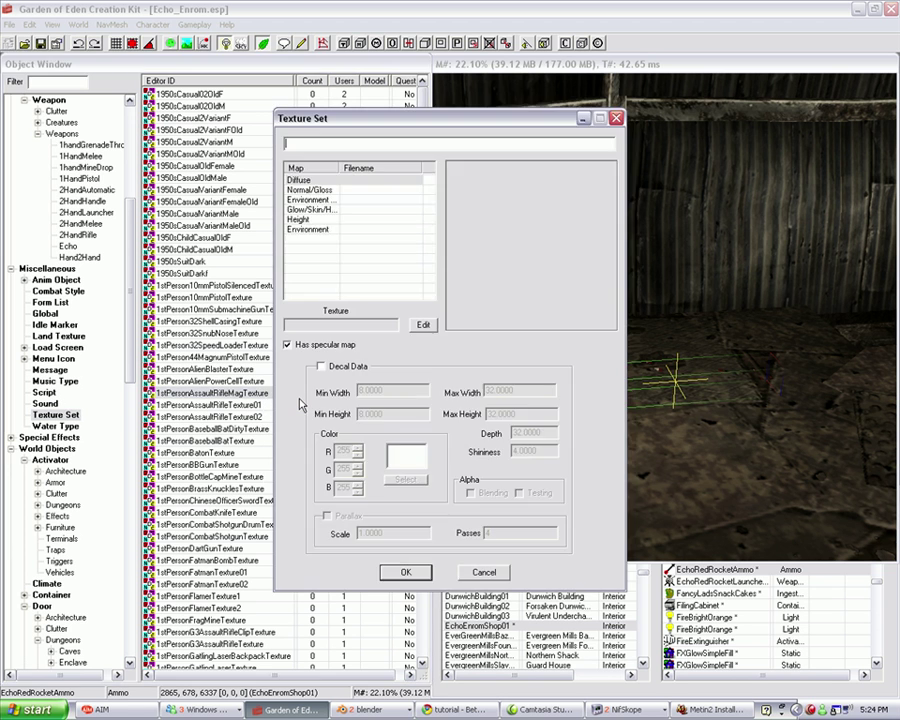
click(612, 709)
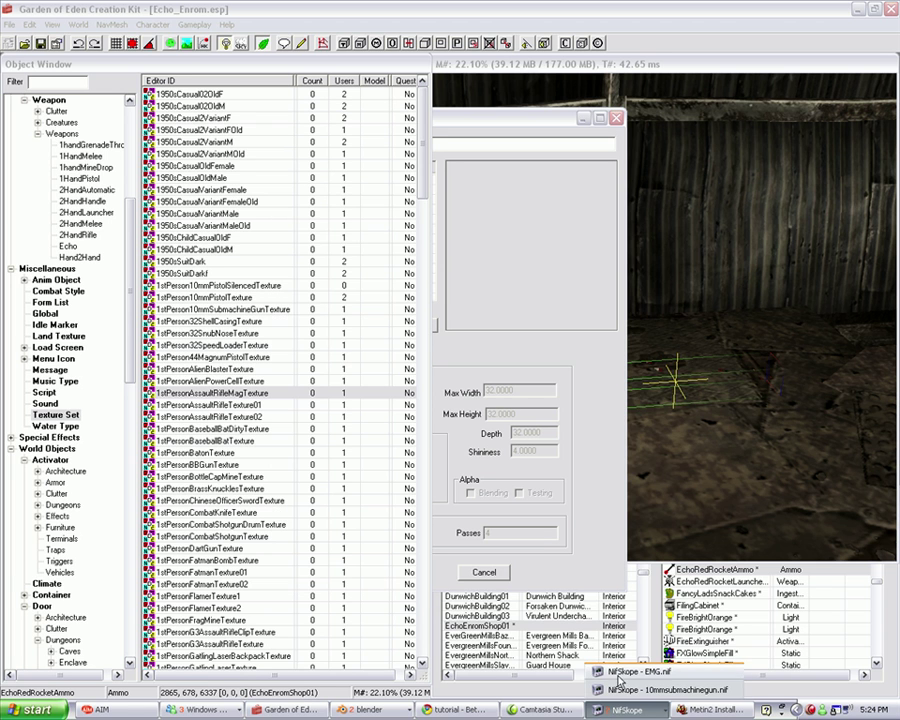
click(622, 688)
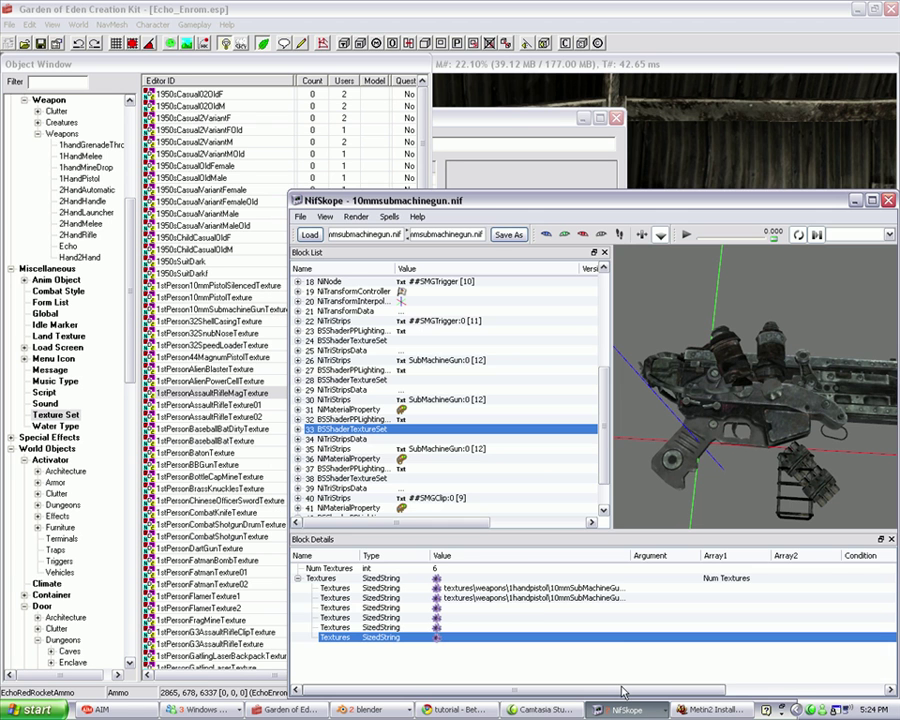
click(470, 589)
click(550, 118)
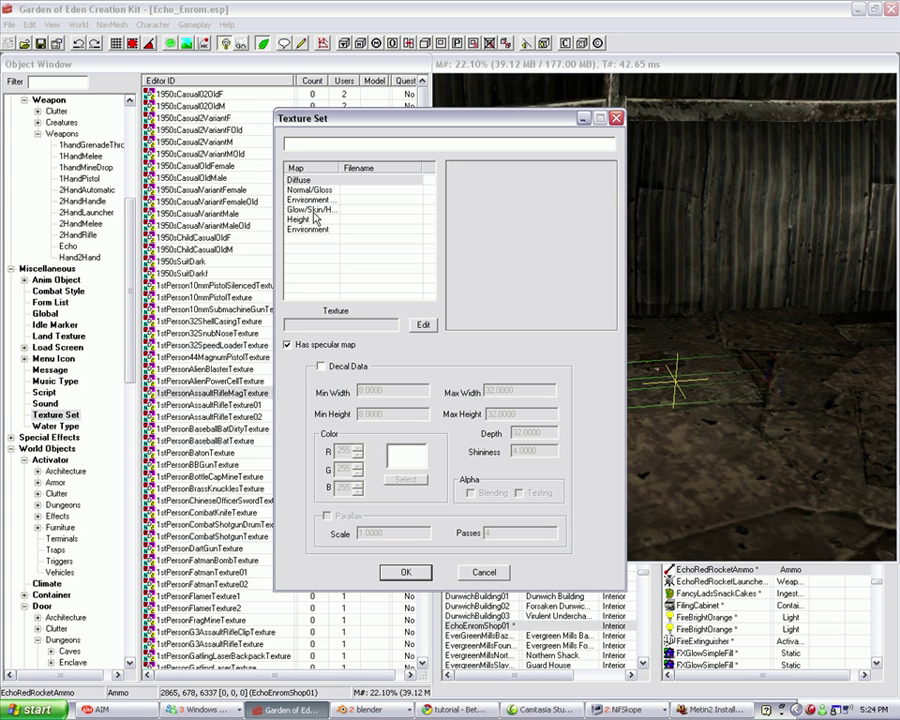
click(318, 212)
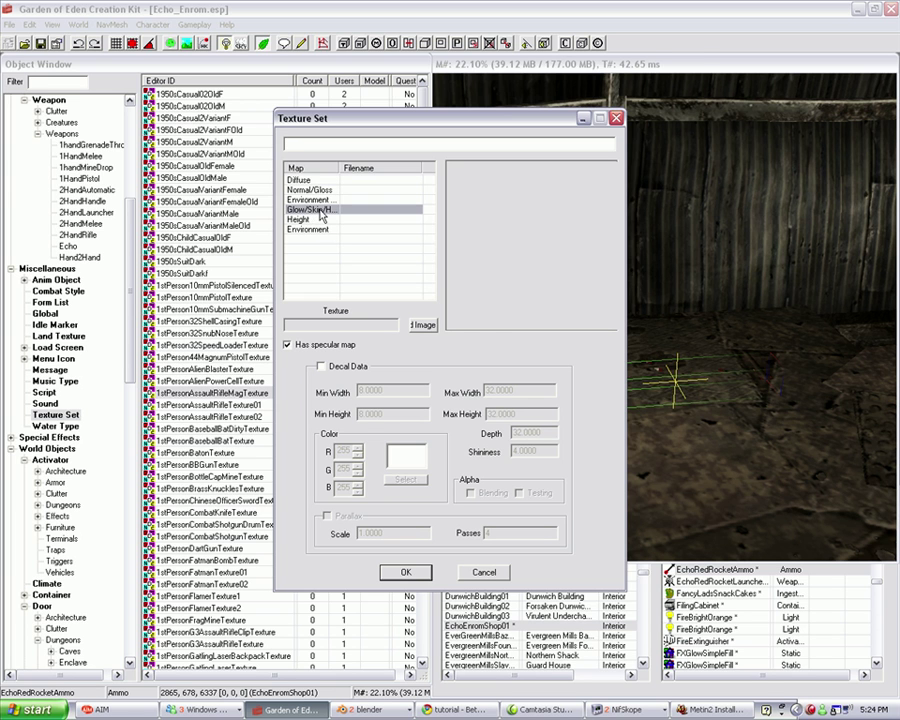
click(617, 118)
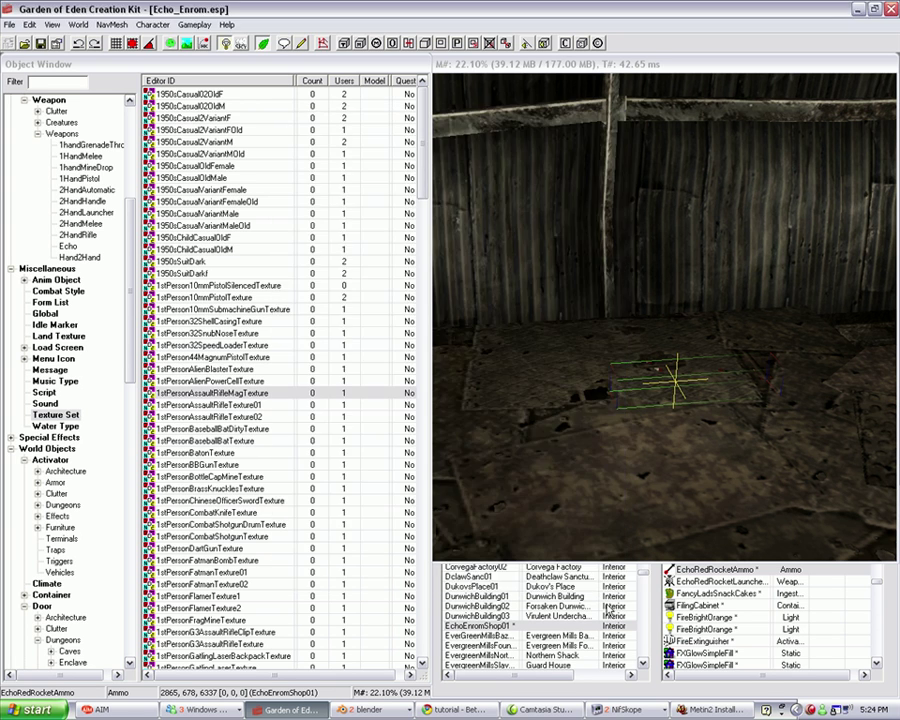
click(630, 710)
click(634, 690)
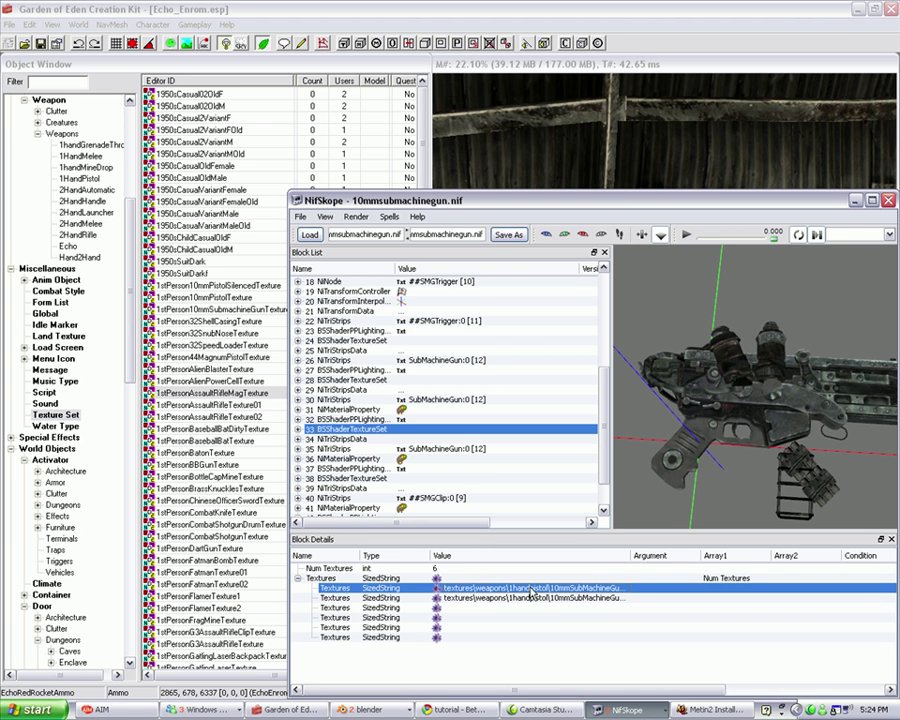
In EMG.nif, select the scope cylinders and open their NiSourceTexture path for copying
click(625, 710)
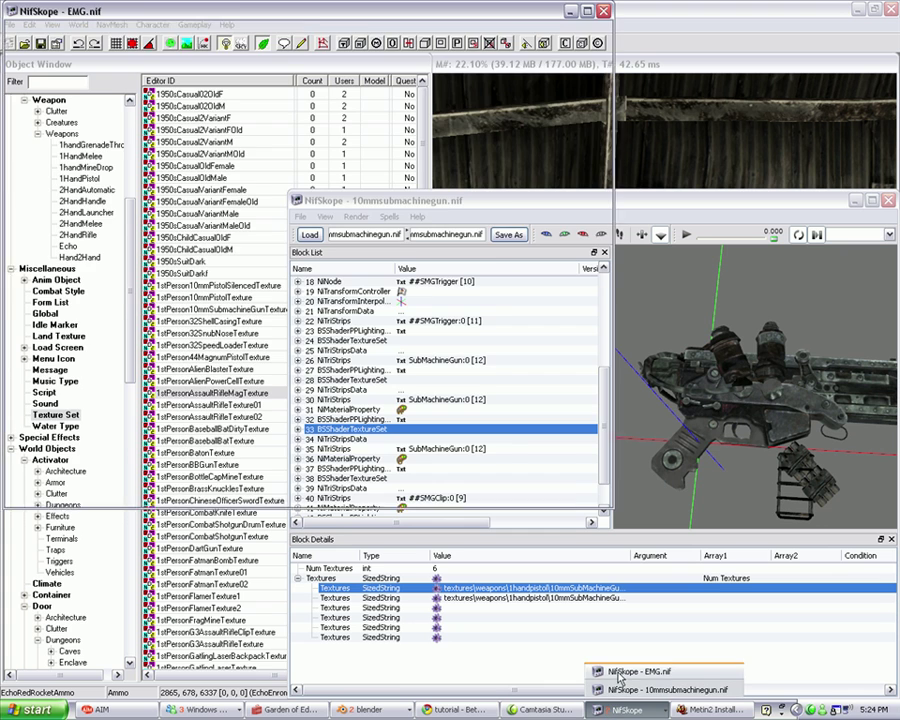
click(620, 674)
click(845, 9)
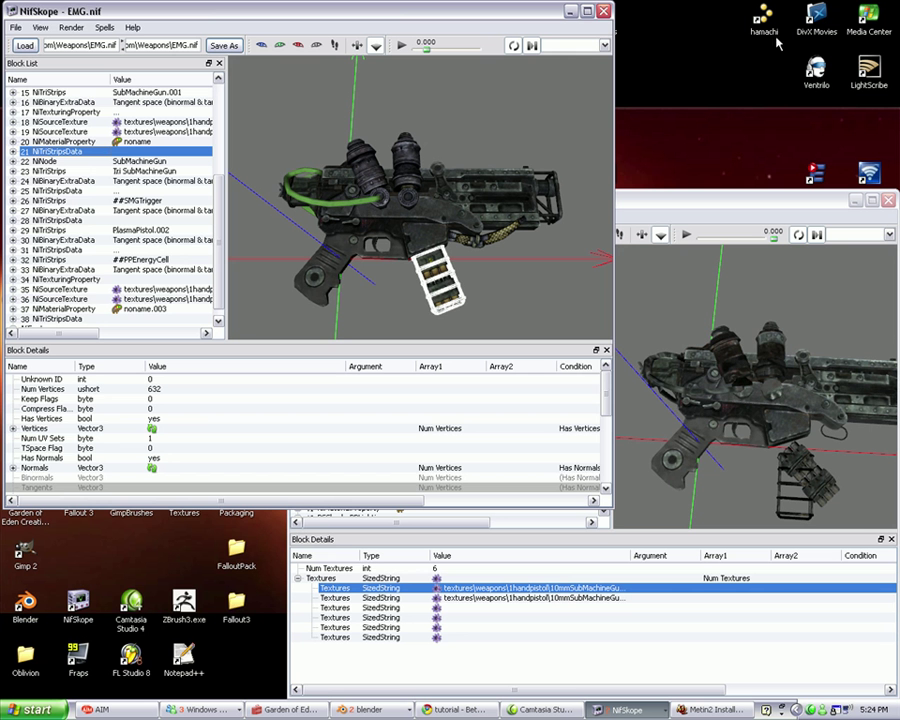
click(300, 188)
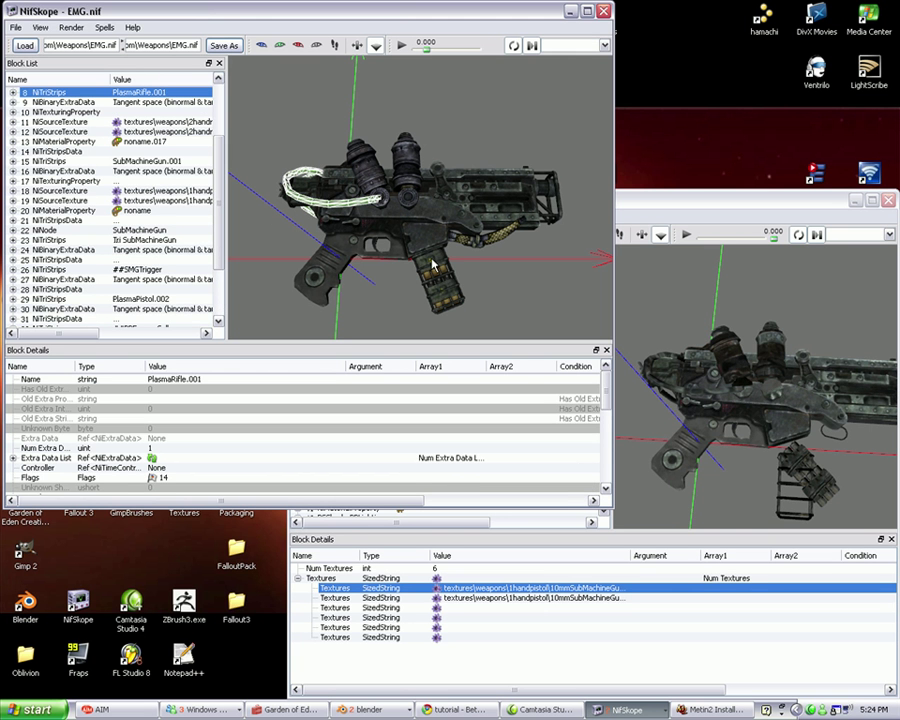
click(362, 155)
click(148, 146)
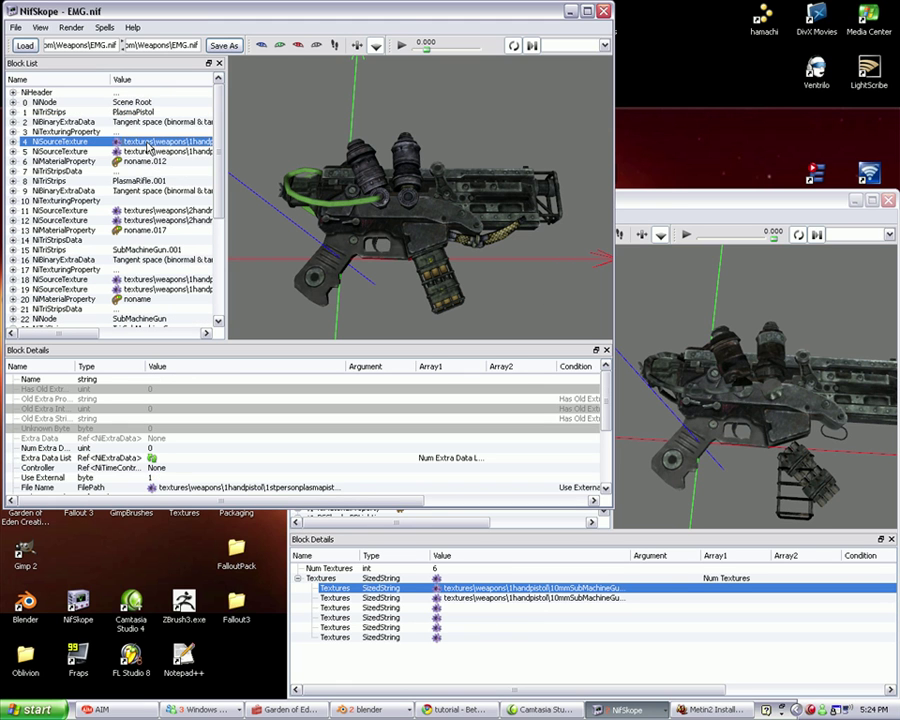
double_click(147, 143)
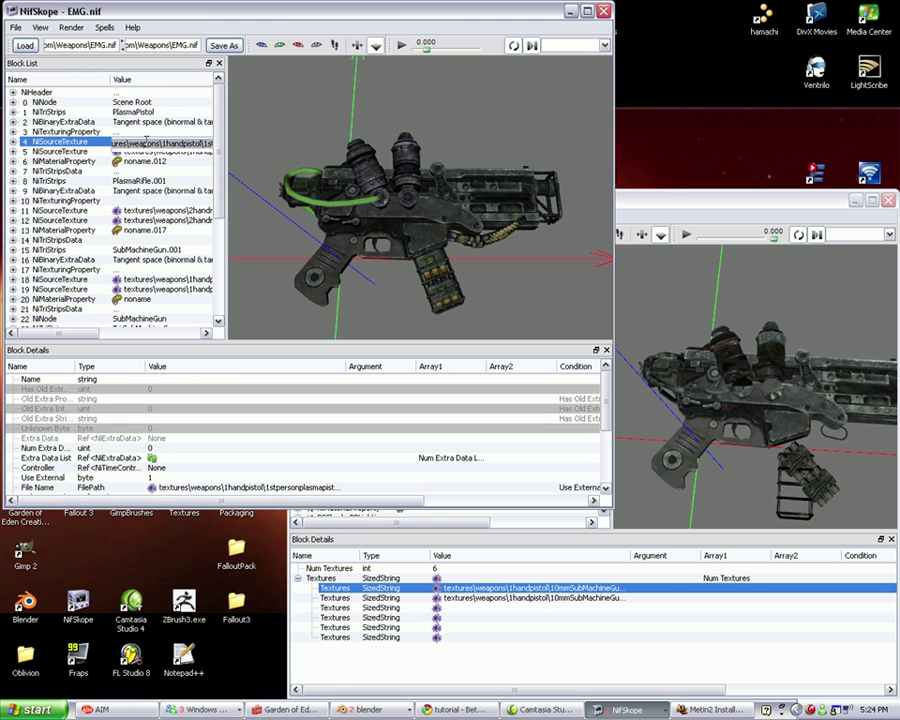
Paste the plasma pistol texture path into both Textures entries of block 33
key(alt+Tab)
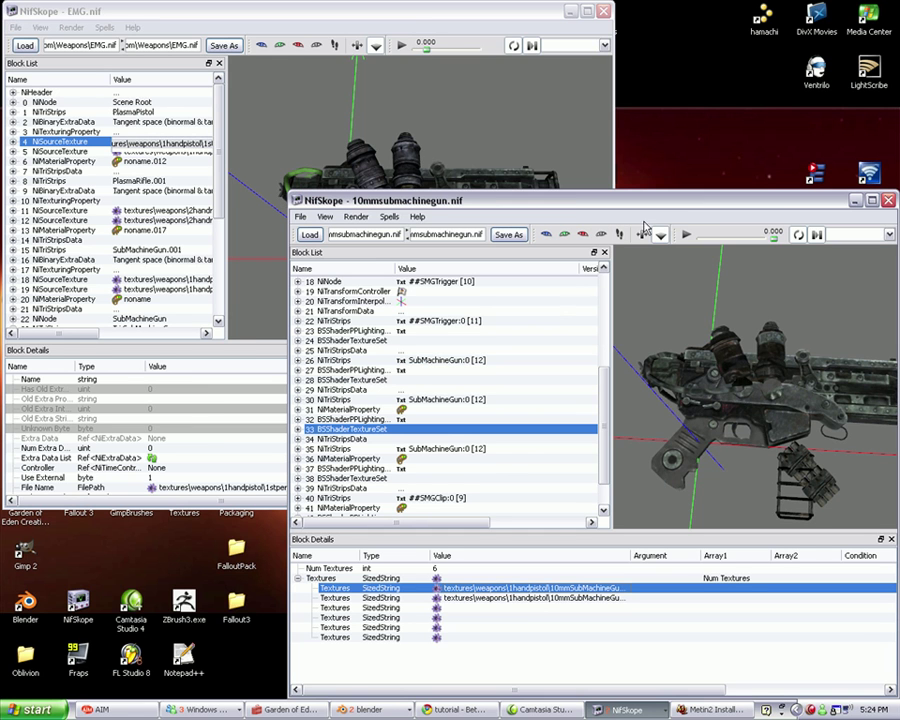
double_click(565, 590)
text(textures\weapons\1handpistol\1stpersonplasmapistol.dds)
double_click(565, 598)
text(textures\weapons\1handpistol\1stpersonplasmapistol.dds)
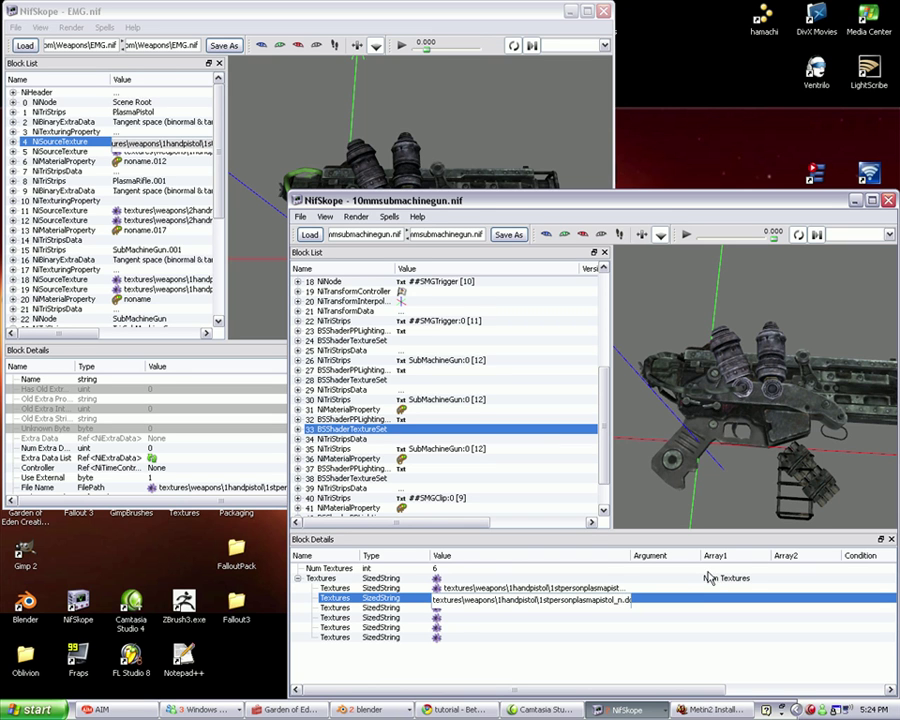
click(534, 578)
Open the texture file browser for the first texture entry and close it unchanged
click(538, 589)
right_click(538, 590)
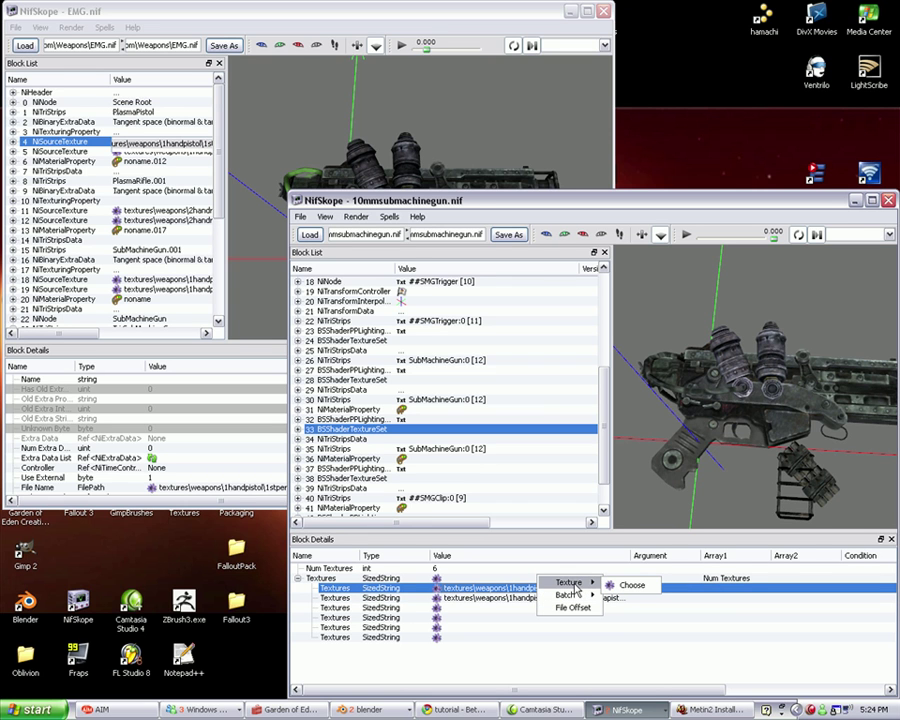
click(630, 585)
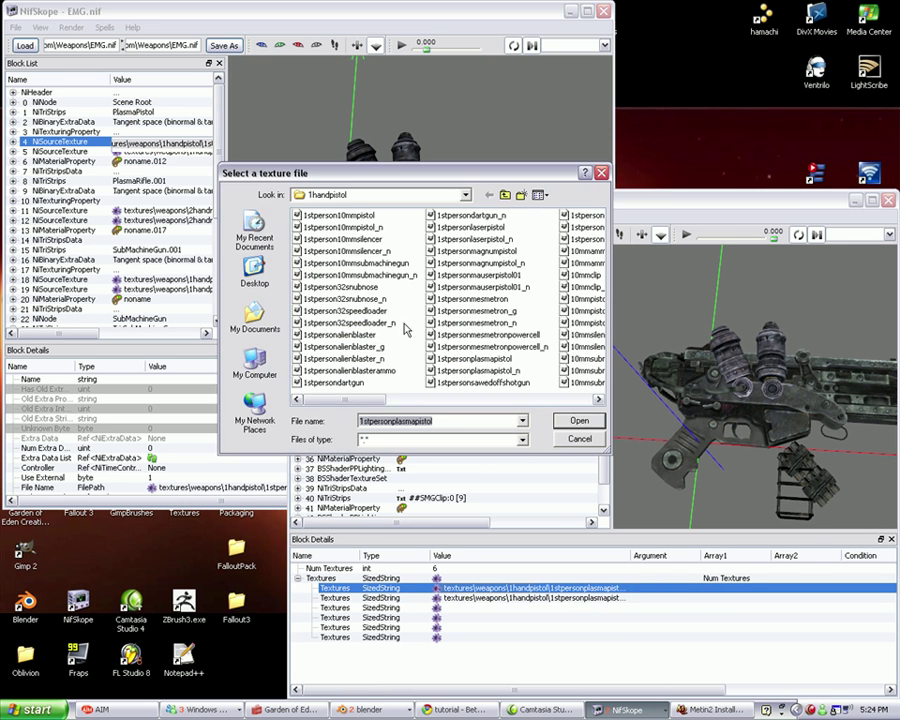
scroll(412, 336, down, 3)
scroll(412, 336, up, 3)
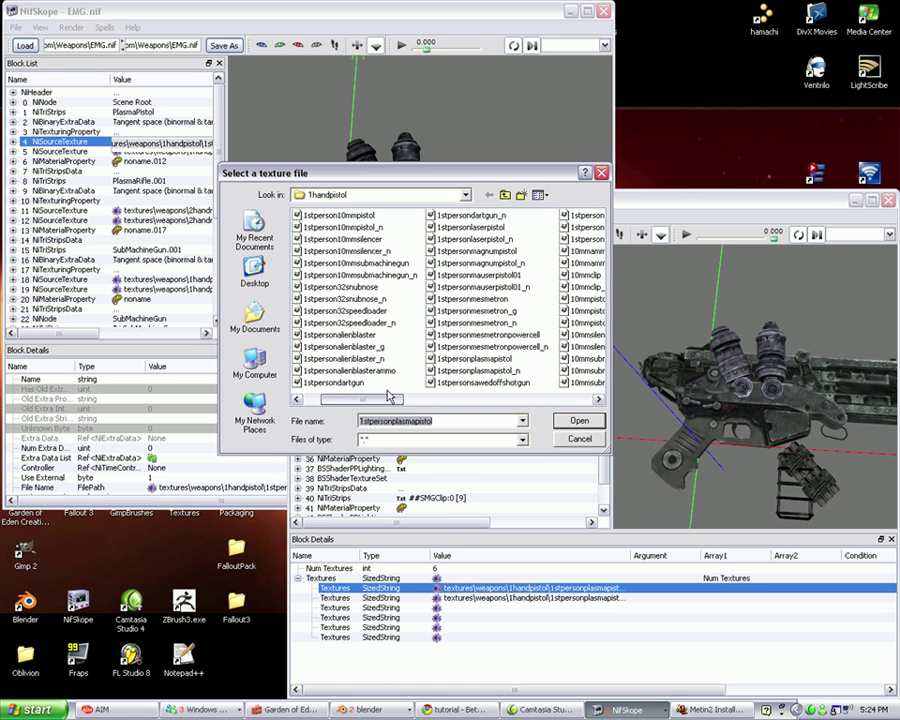
click(601, 173)
Select the tube on the 10mm gun, then the tube's texture source block in EMG.nif
click(686, 398)
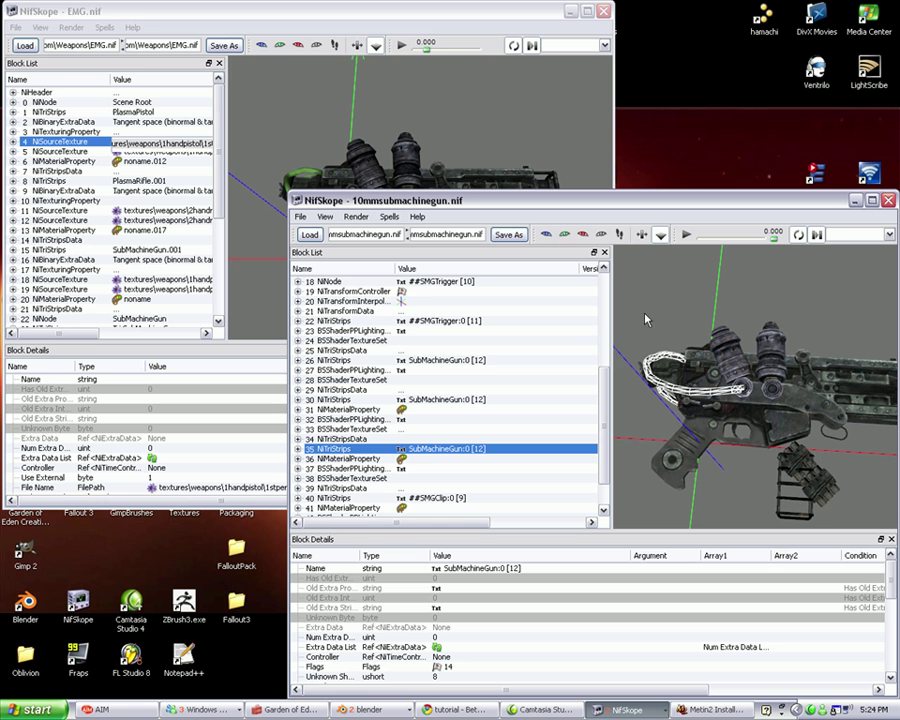
click(306, 176)
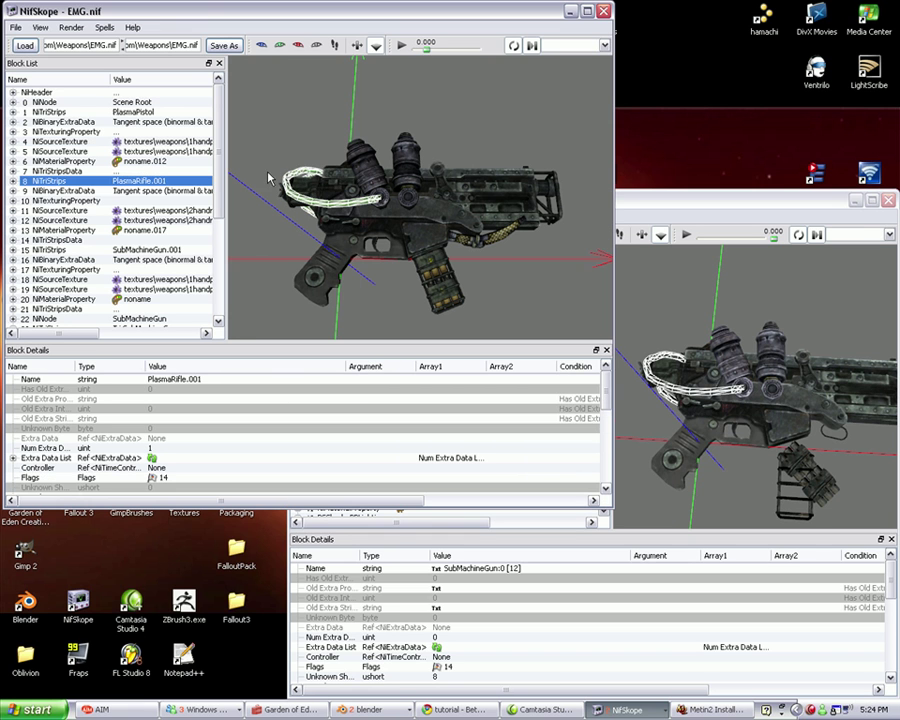
click(150, 211)
Set block 38's textures to plasmarifle02.dds and plasmarifle02_n.dds from EMG.nif's row 11 path
click(151, 213)
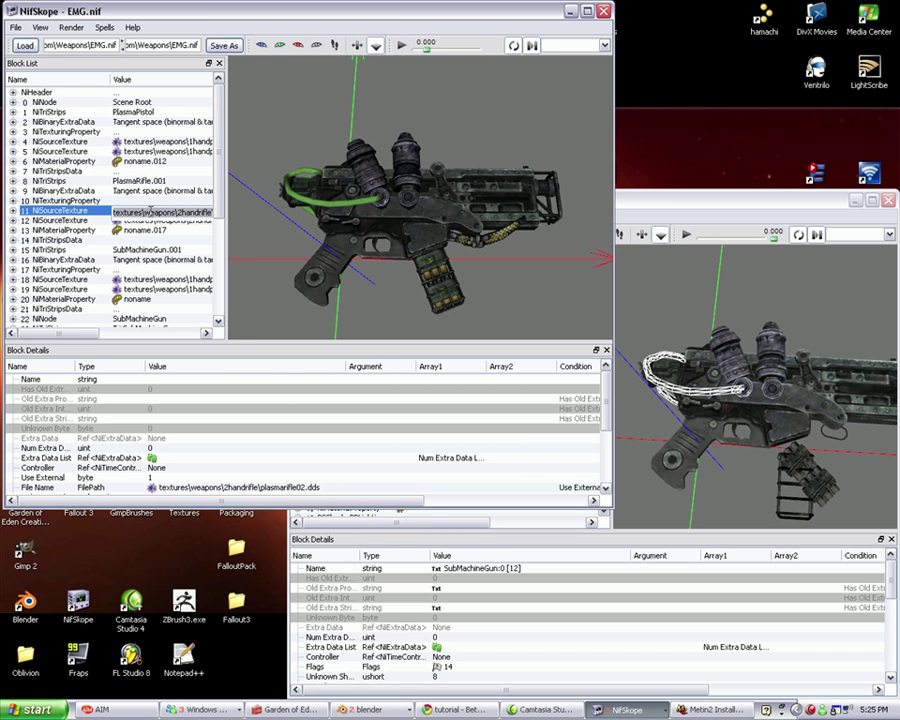
click(681, 203)
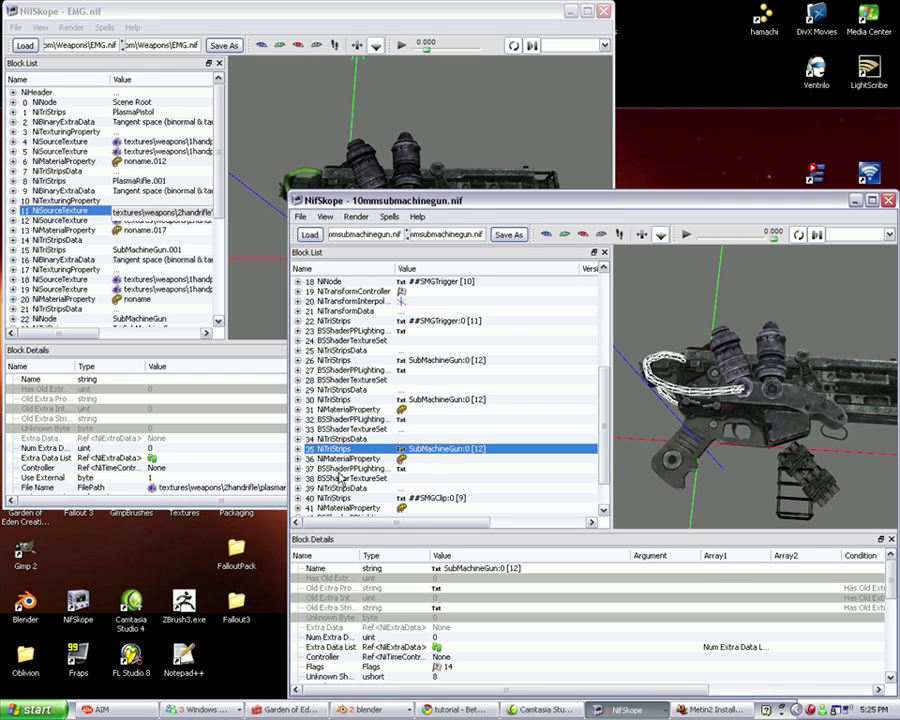
click(421, 479)
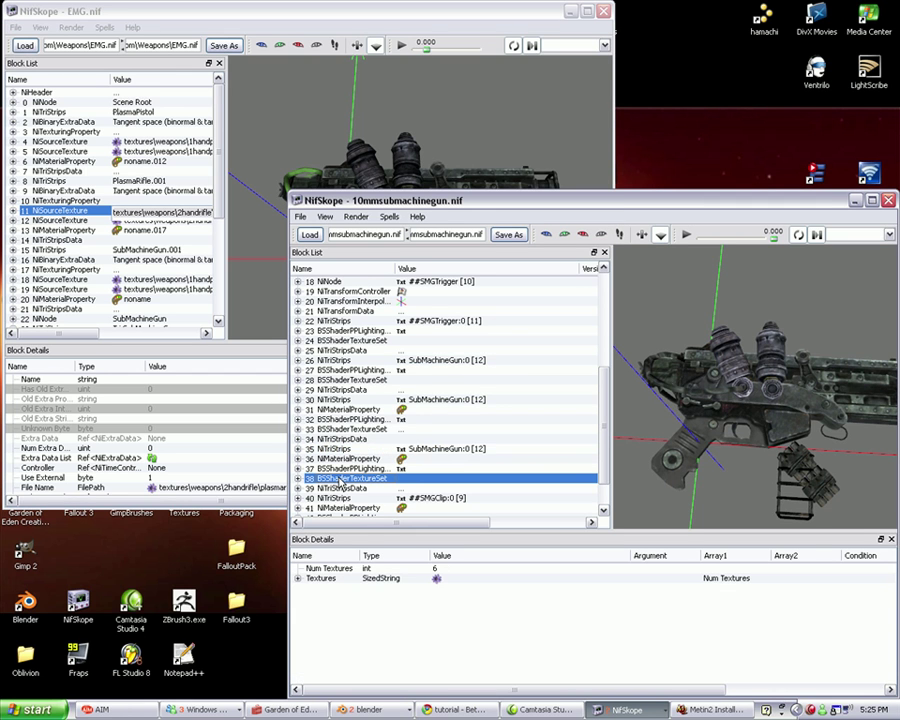
click(298, 578)
double_click(491, 588)
text(textures\weapons\2handrifle\plasmarifle02.dds)
double_click(517, 598)
text(textures\weapons\2handrifle\plasmarifle02.dds)
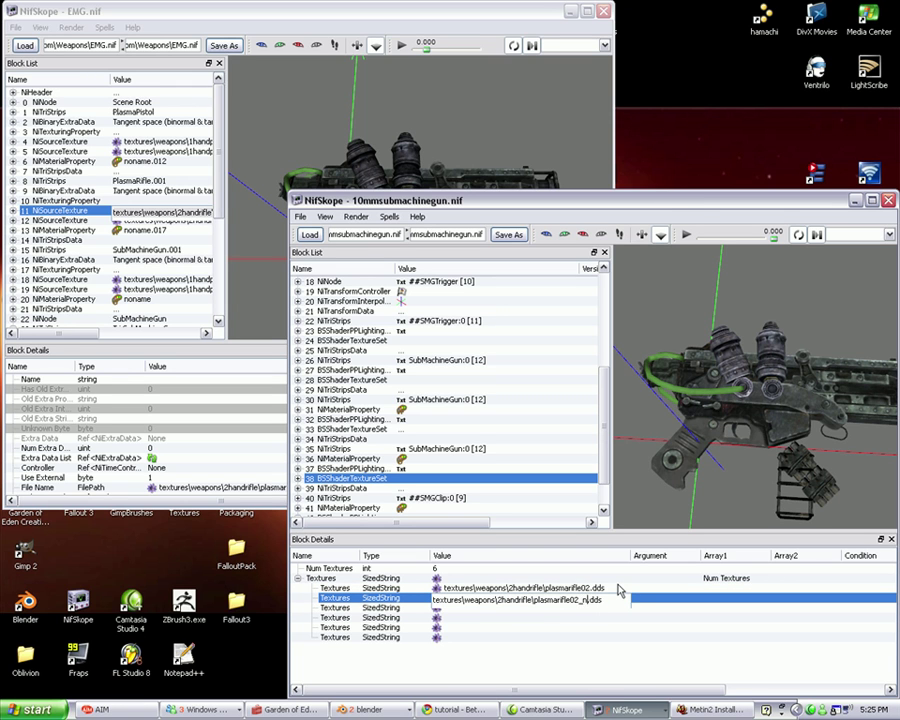
key(Return)
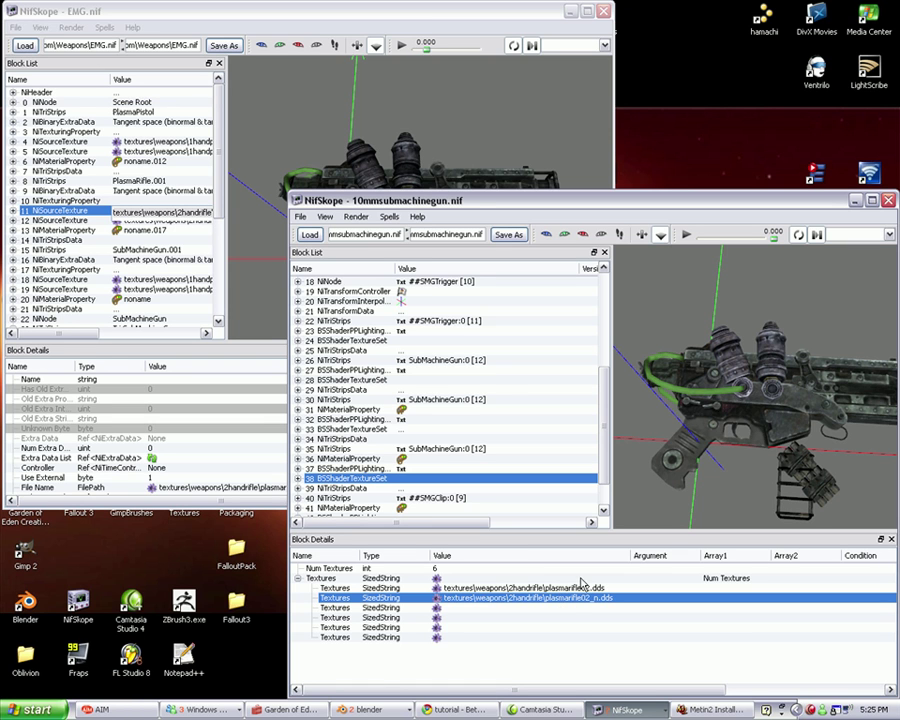
Check the green tube, then select the energy cell magazine's texture source in EMG.nif
drag(750, 478, 725, 384)
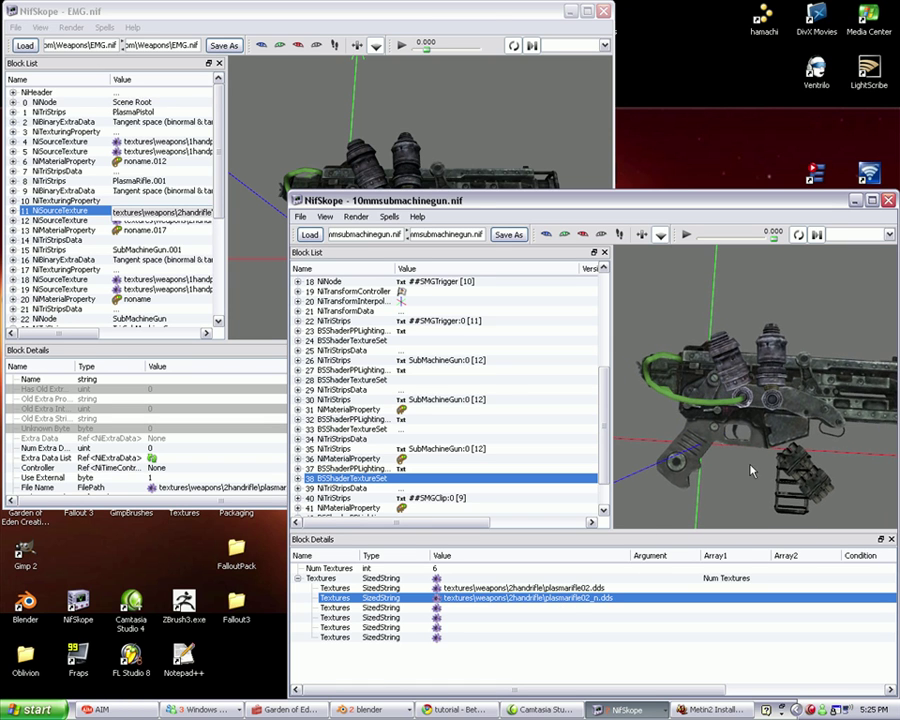
click(489, 12)
click(430, 280)
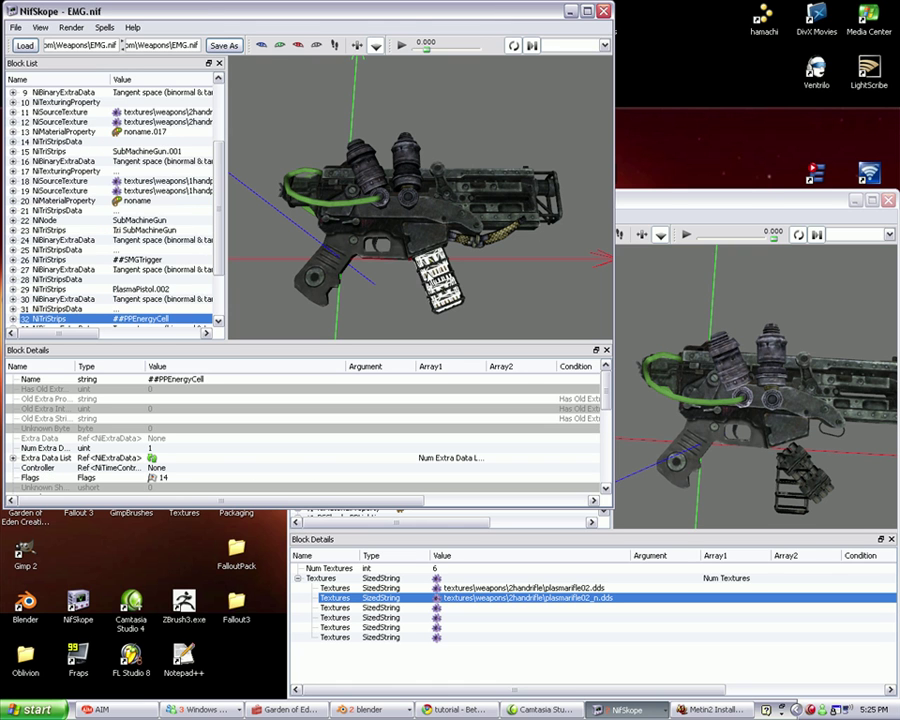
scroll(106, 228, down, 2)
click(146, 281)
Select the ##SMGClip mesh and set block 15's textures to smallenergycell.dds and smallenergycell_n.dds
click(710, 228)
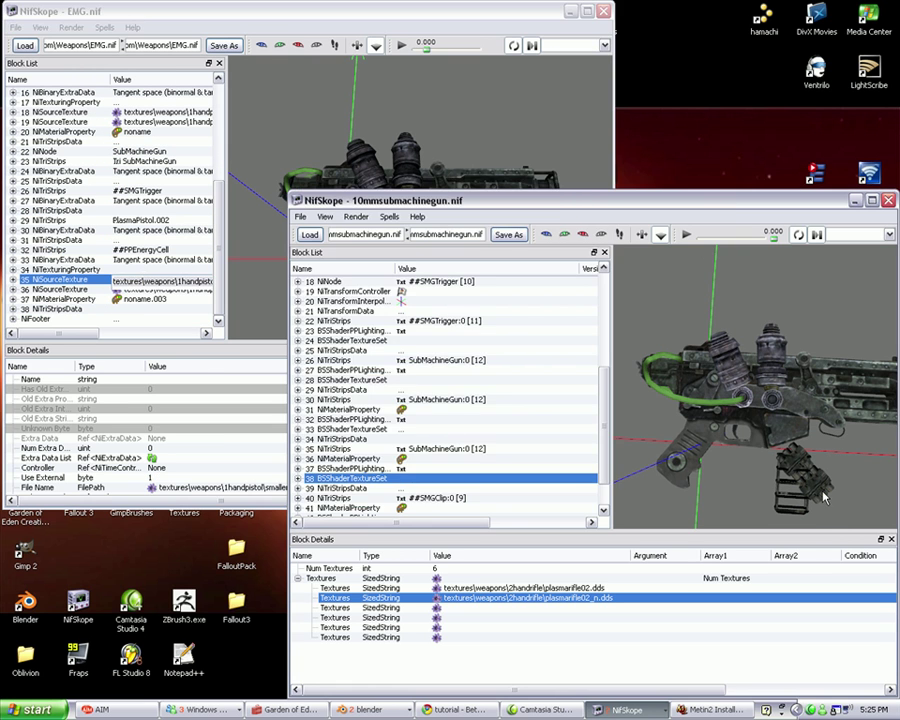
click(785, 480)
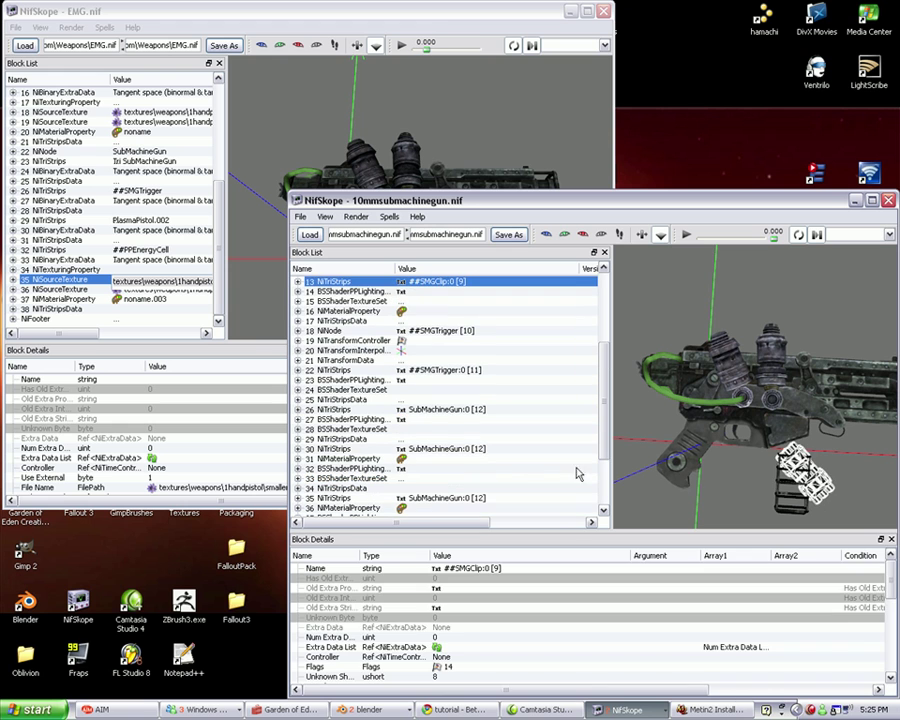
click(359, 302)
click(297, 578)
double_click(529, 588)
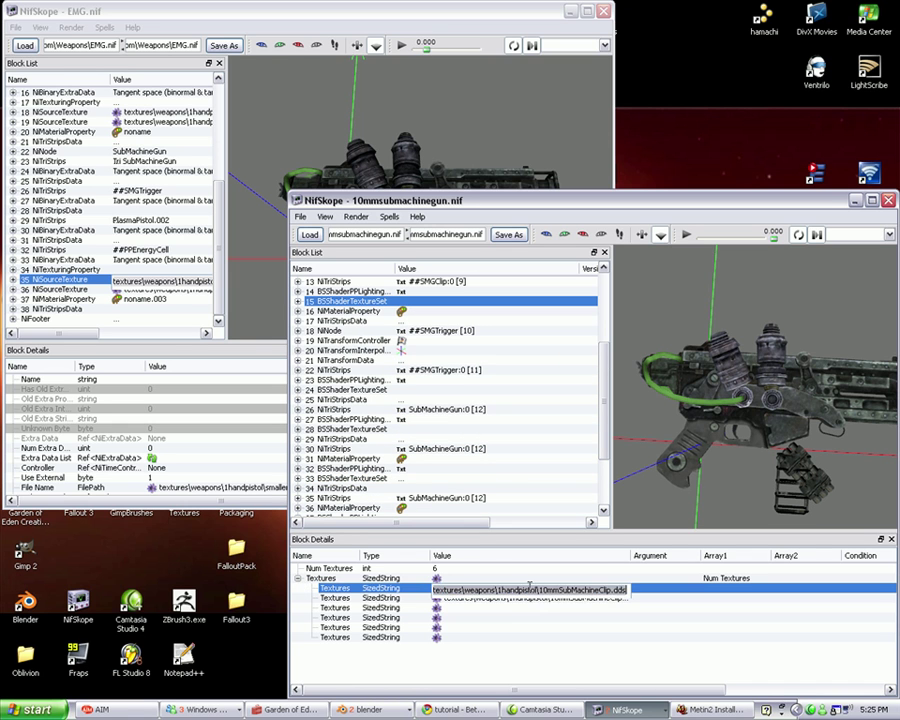
text(textures\weapons\1handpistol\smallenergycell.dds)
double_click(532, 600)
text(textures\weapons\1handpistol\smallenergycell.dds)
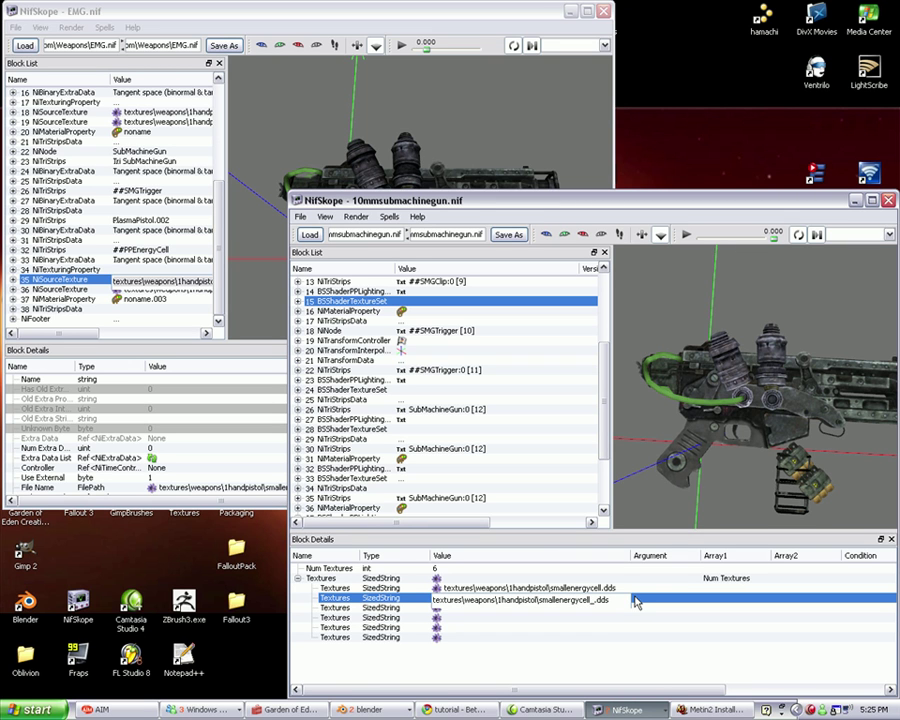
text(_n)
key(Return)
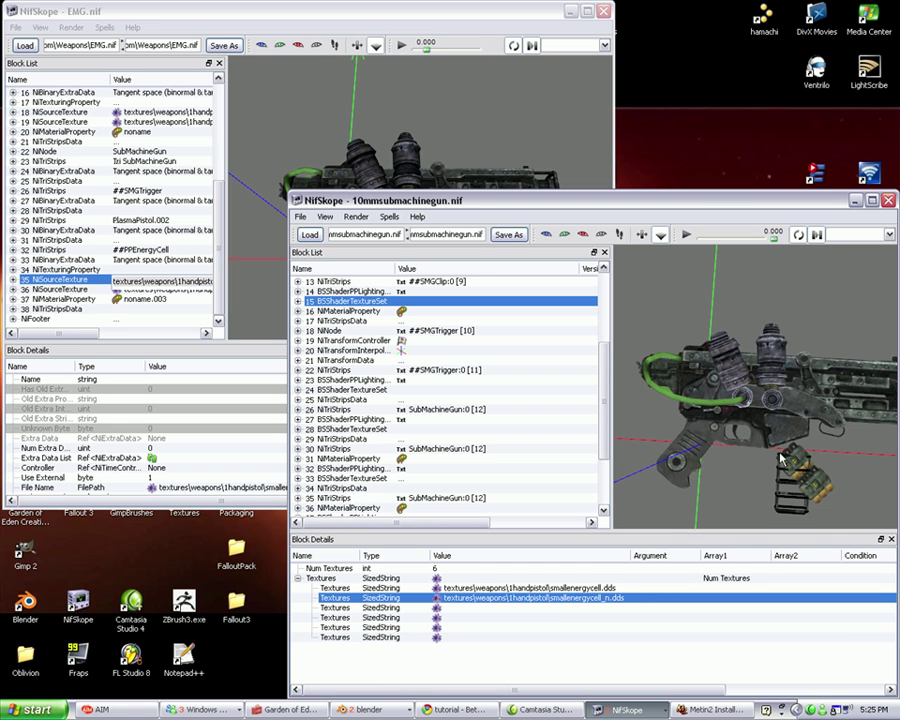
scroll(745, 422, down, 2)
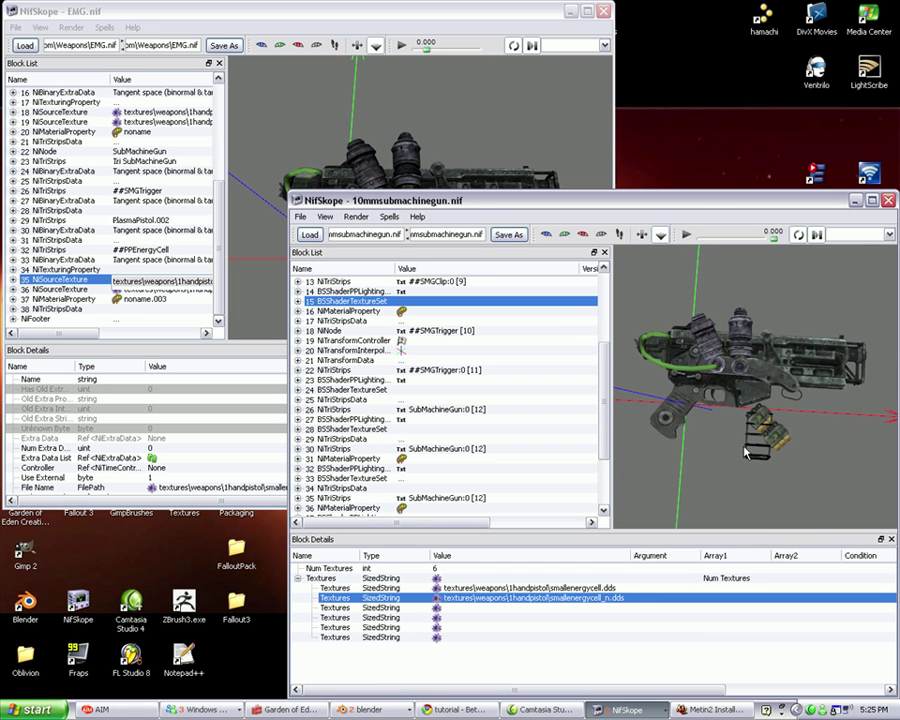
drag(743, 452, 745, 397)
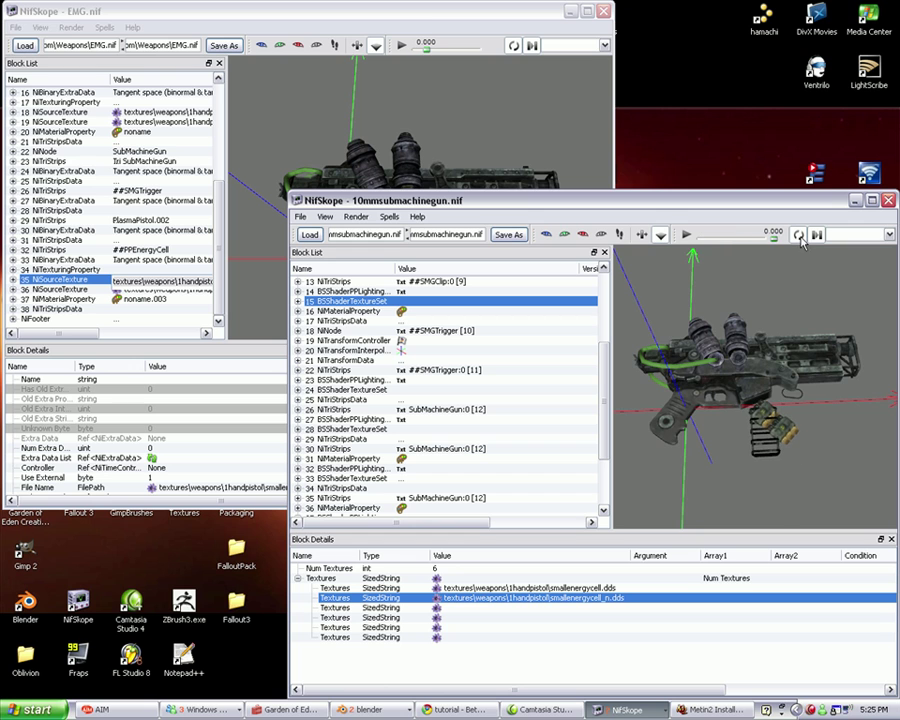
drag(760, 400, 800, 425)
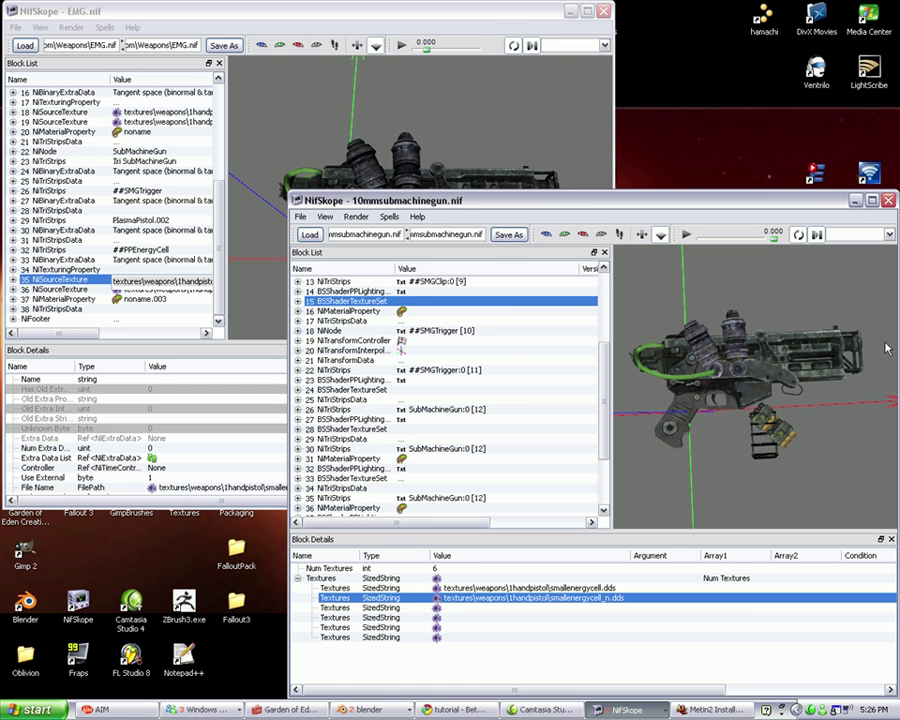
drag(885, 348, 705, 382)
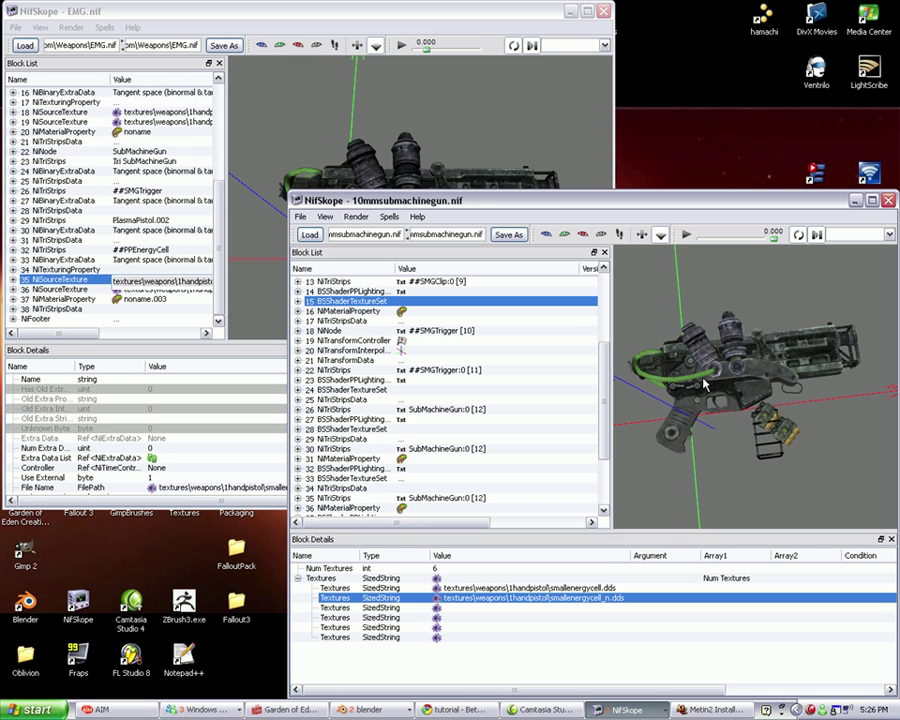
right_click(766, 709)
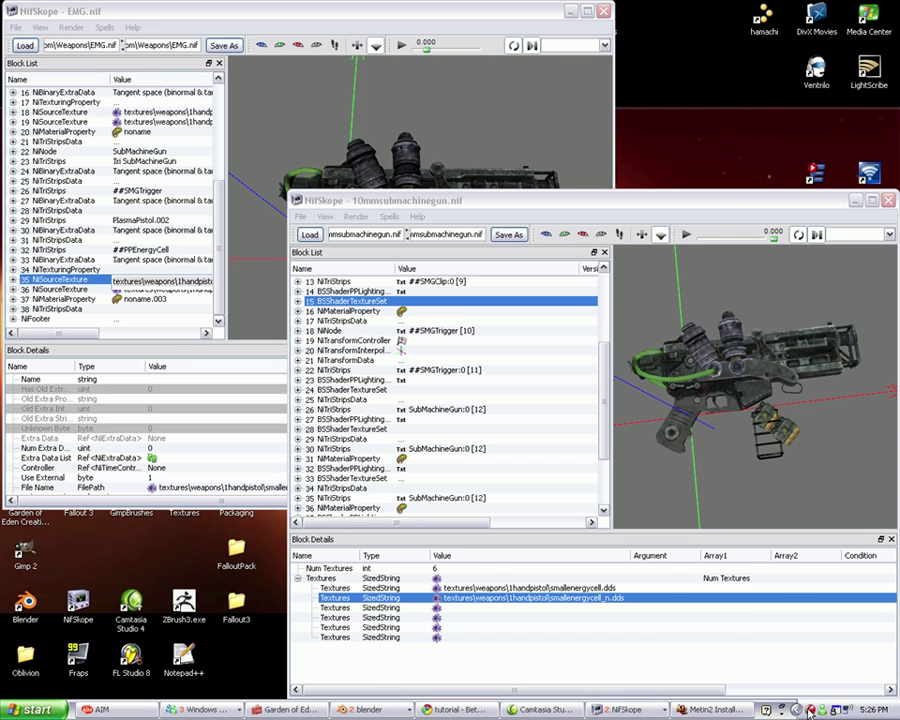